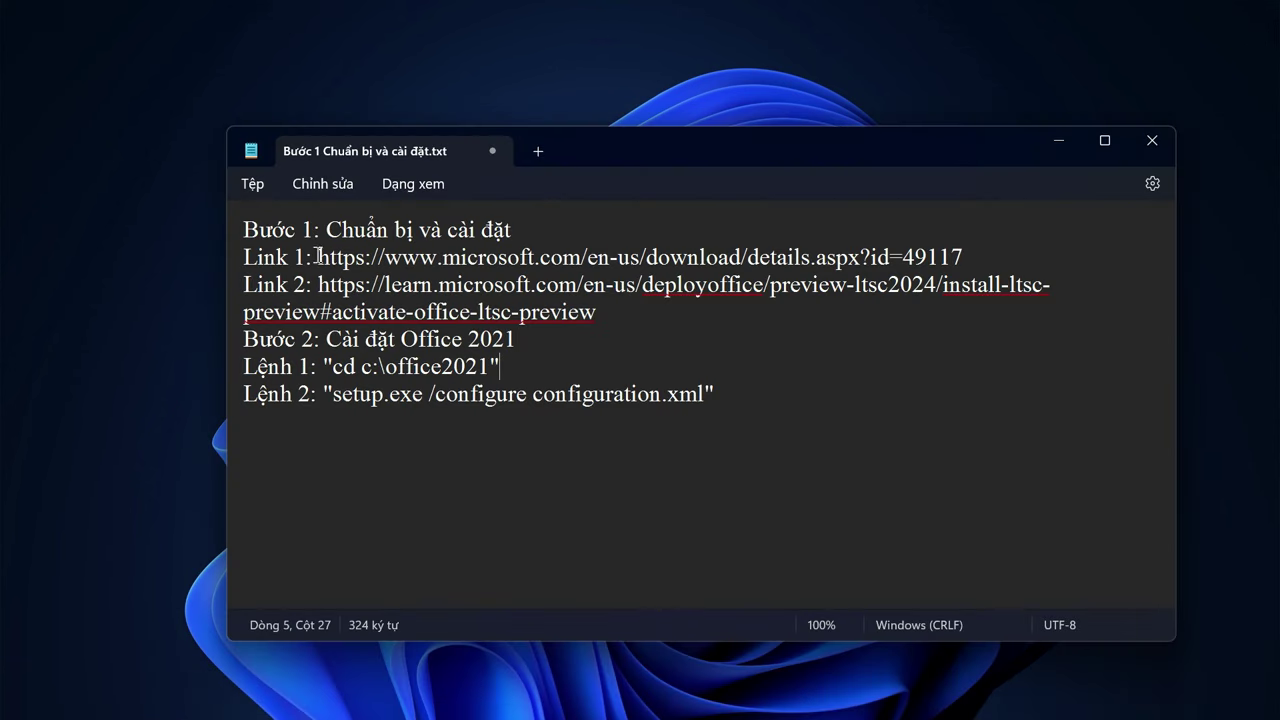
Highlight the Link 1 and Link 2 download addresses and the Step 2 install line
left_click_drag(318, 258, 1087, 301)
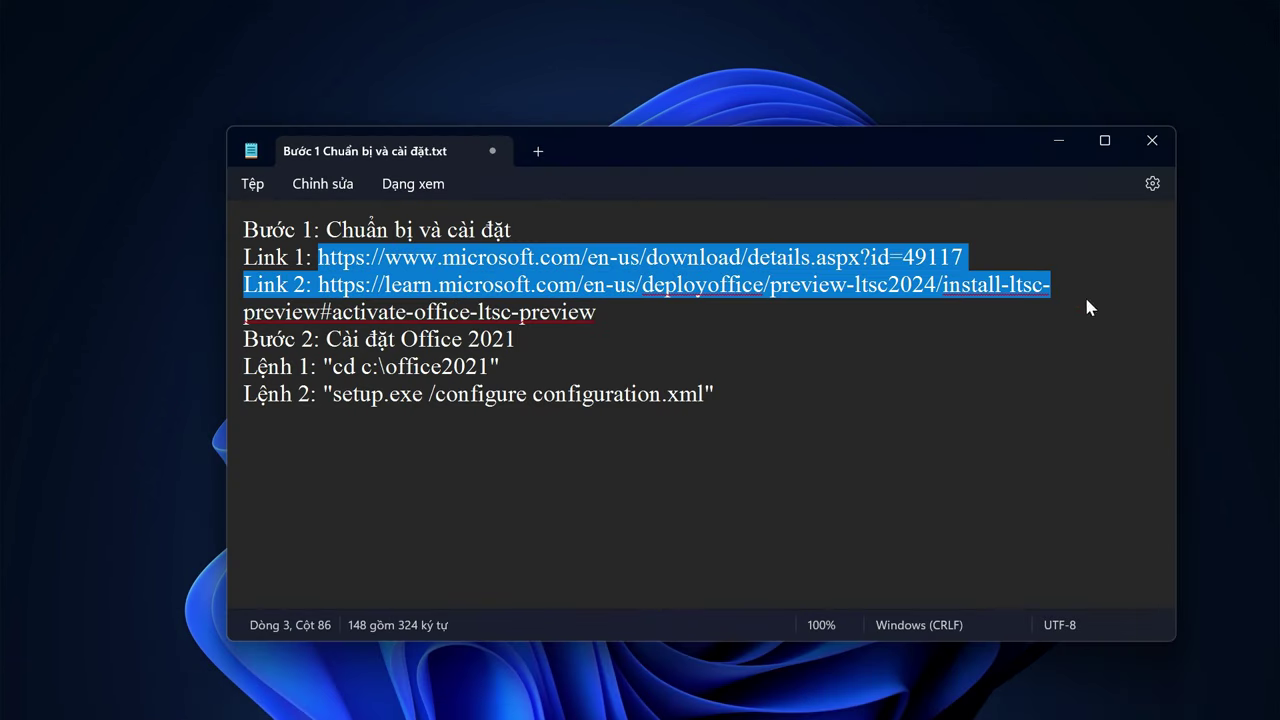
left_click(1088, 297)
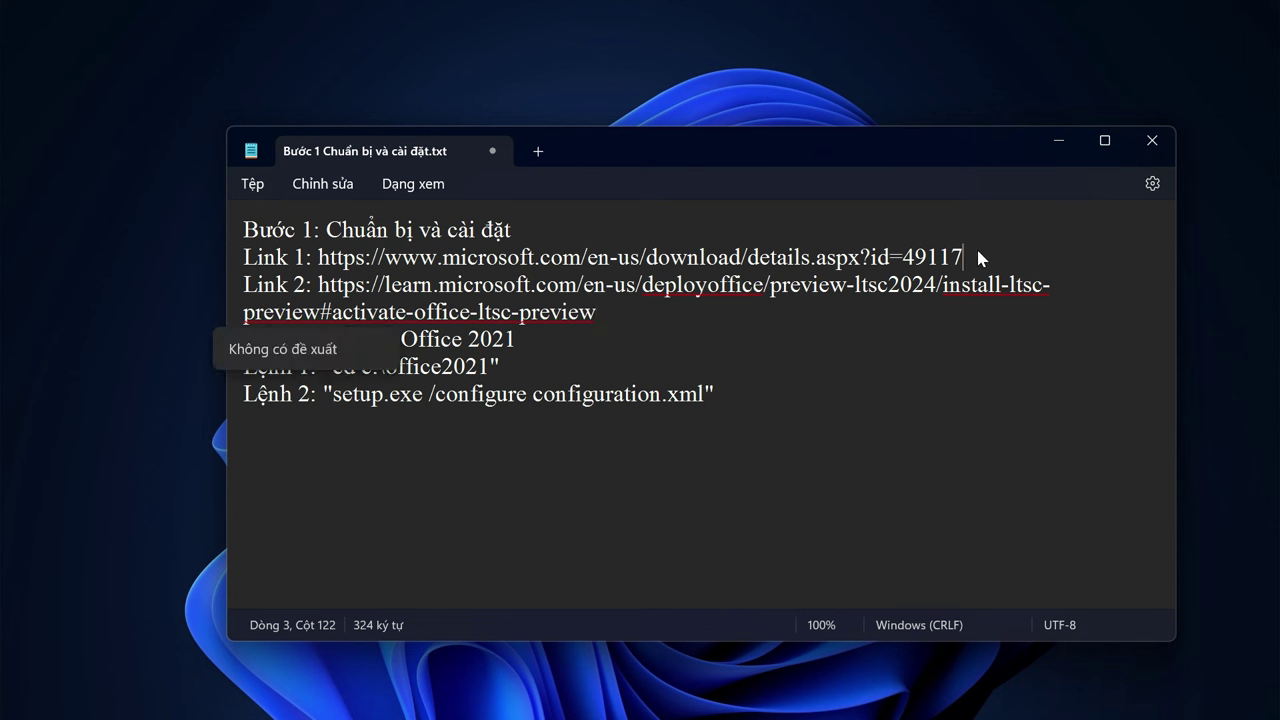
mouse_move(966, 257)
left_mouse_down()
mouse_move(323, 265)
mouse_move(1066, 254)
mouse_move(380, 296)
mouse_move(318, 258)
mouse_move(640, 337)
left_mouse_up()
left_click(323, 265)
left_click(318, 258)
left_click(1053, 262)
left_click(576, 321)
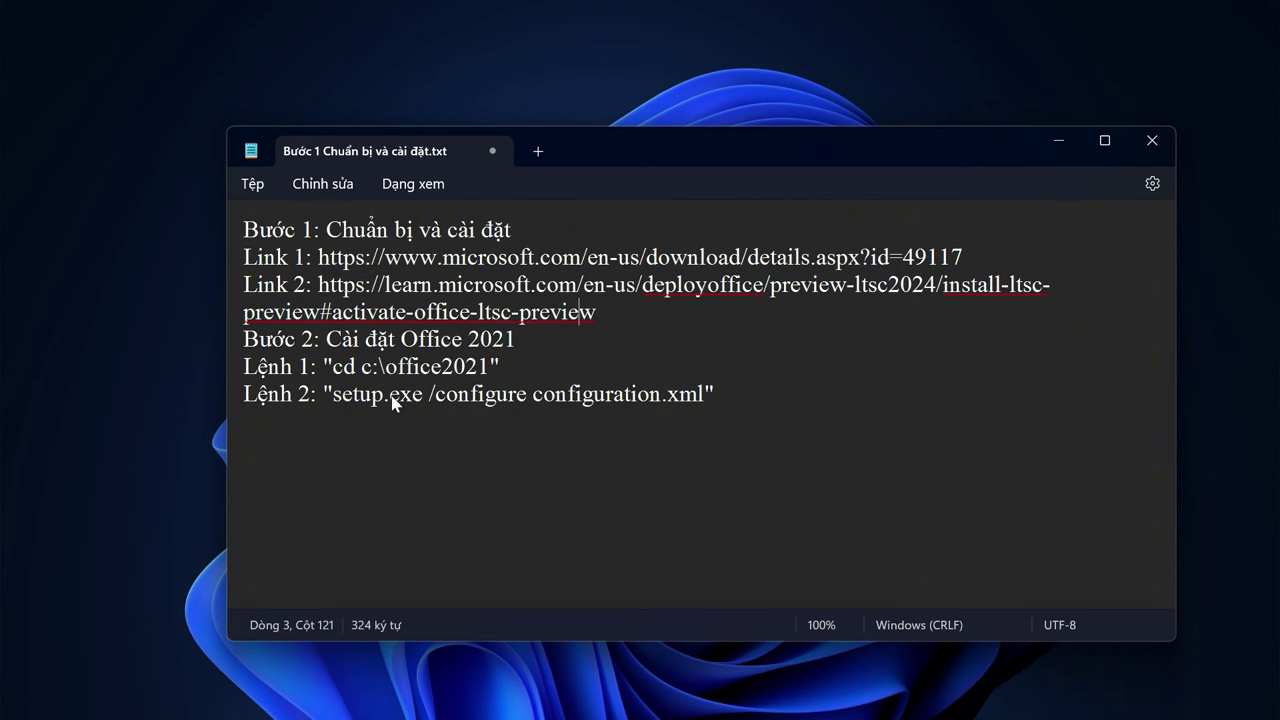
left_click(754, 295)
left_click(326, 340)
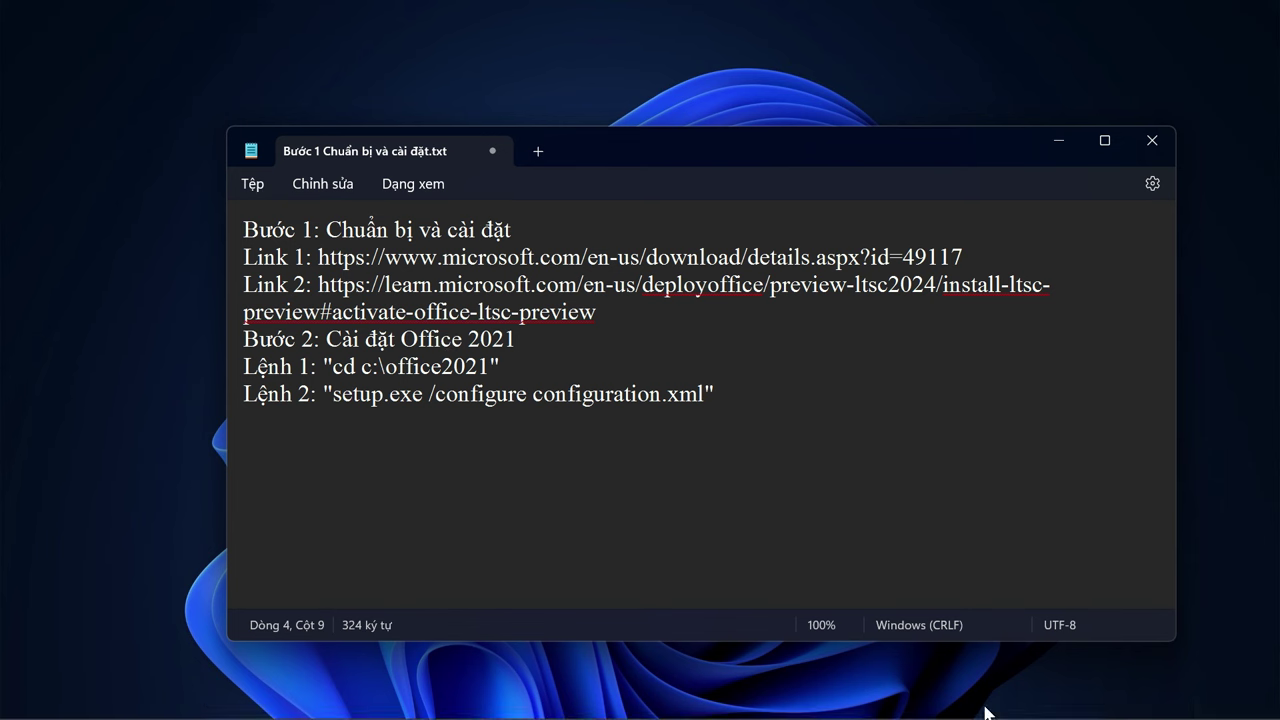
Search 'office deployment tool' and download the installer from Microsoft's Download Center page
mouse_move(822, 698)
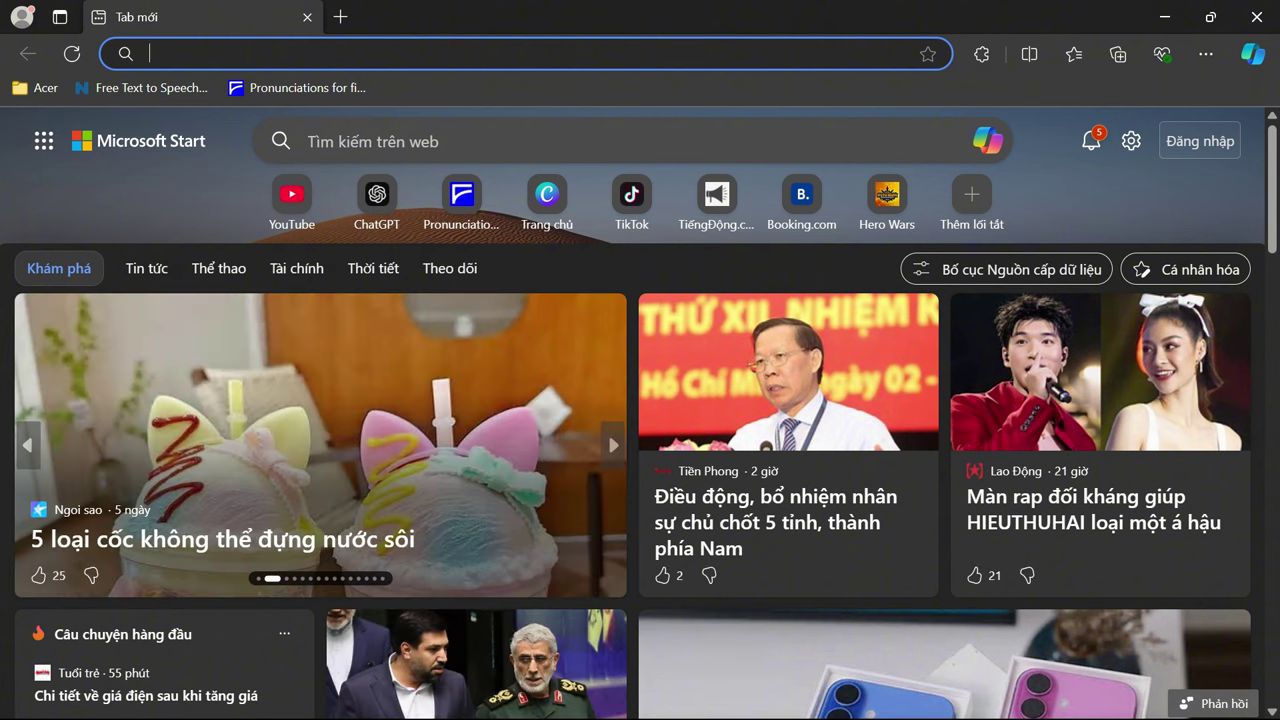
type("offi")
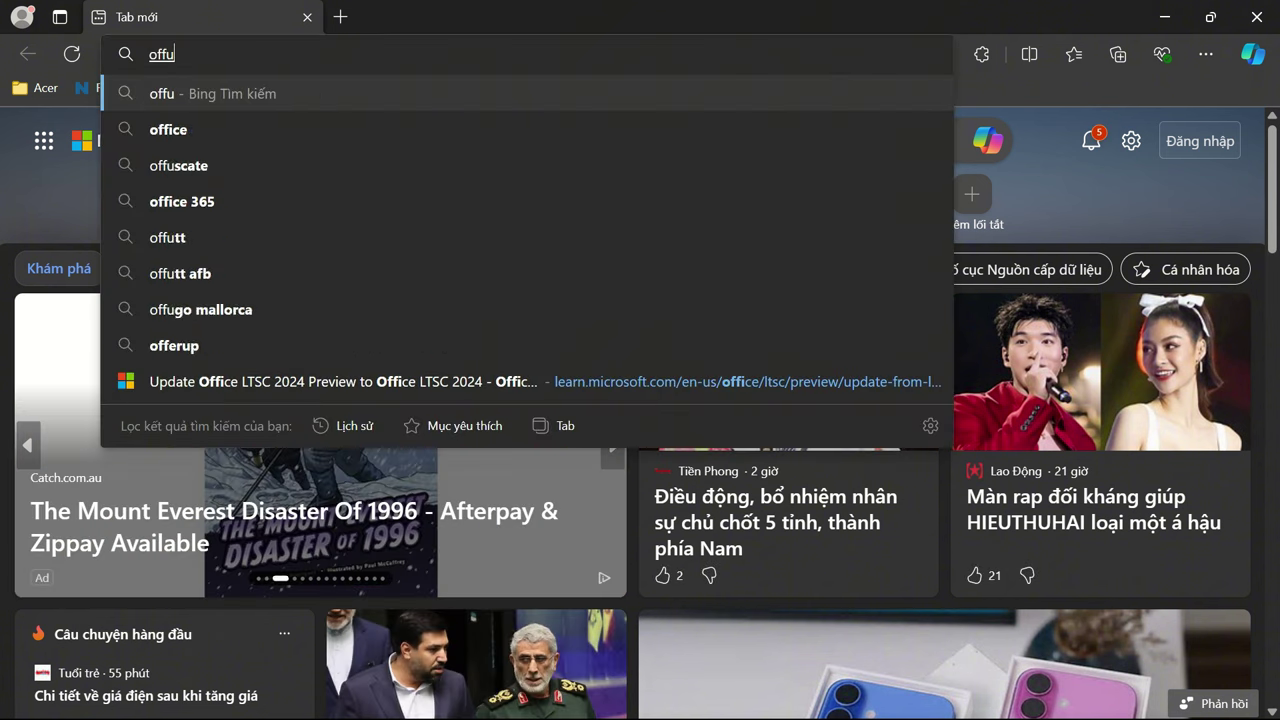
type("ce deployment tool")
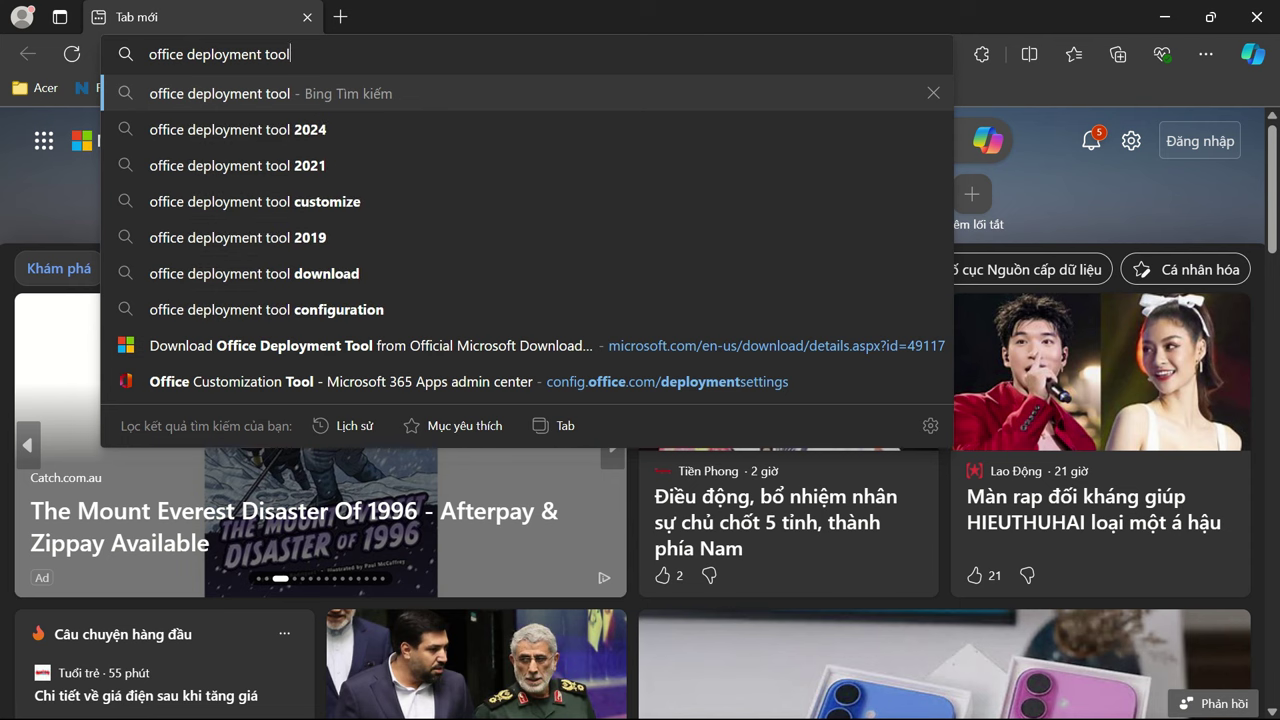
key("Return")
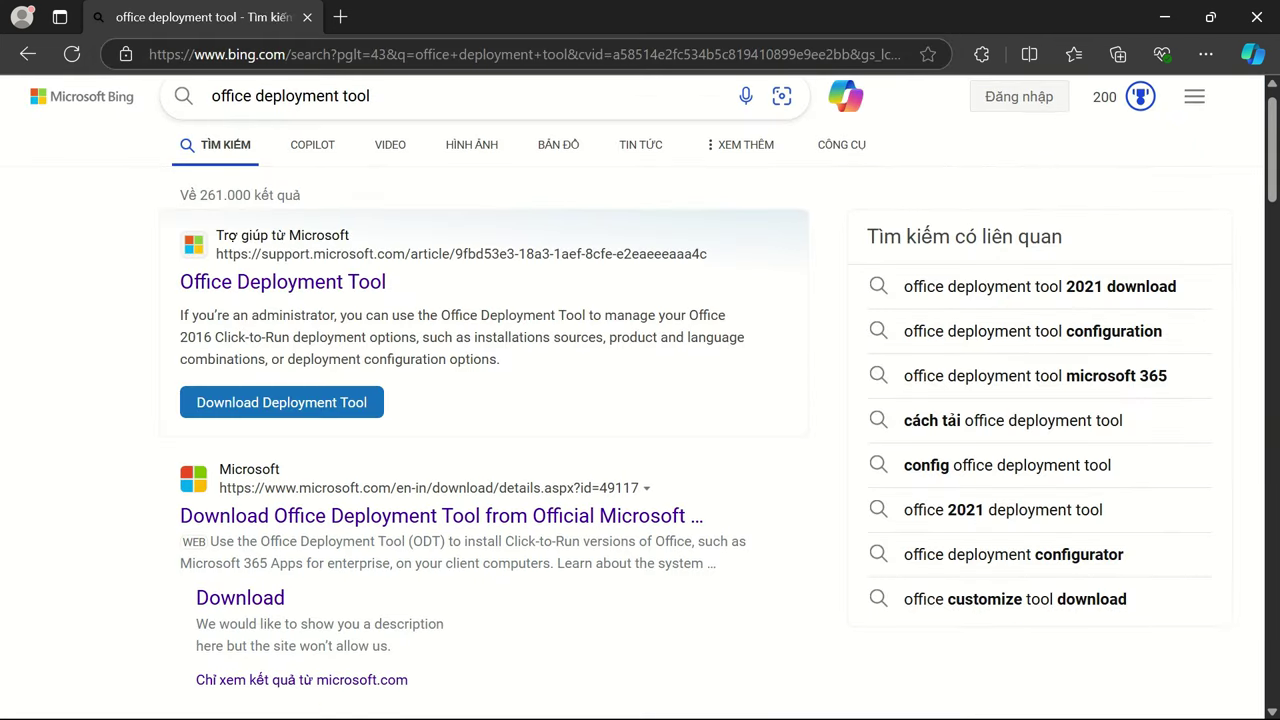
scroll(440, 341, "down", 2)
left_click(440, 341)
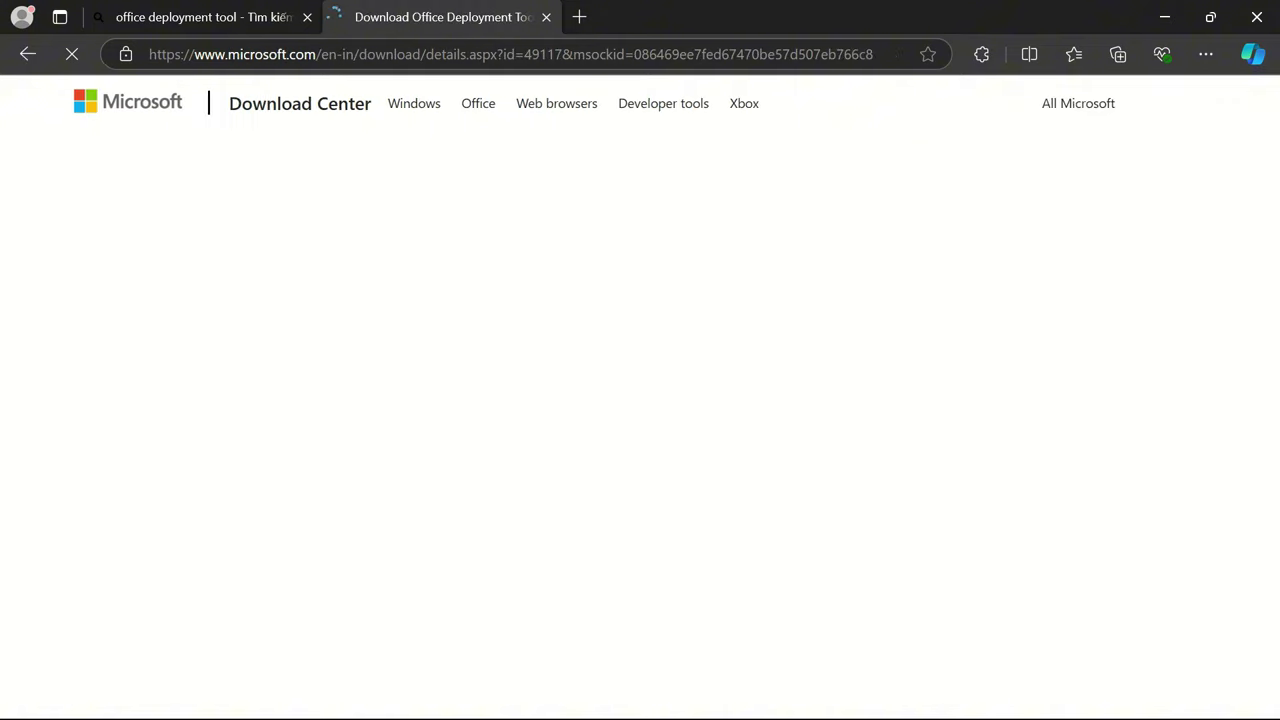
scroll(315, 325, "down", 1)
scroll(772, 456, "down", 2)
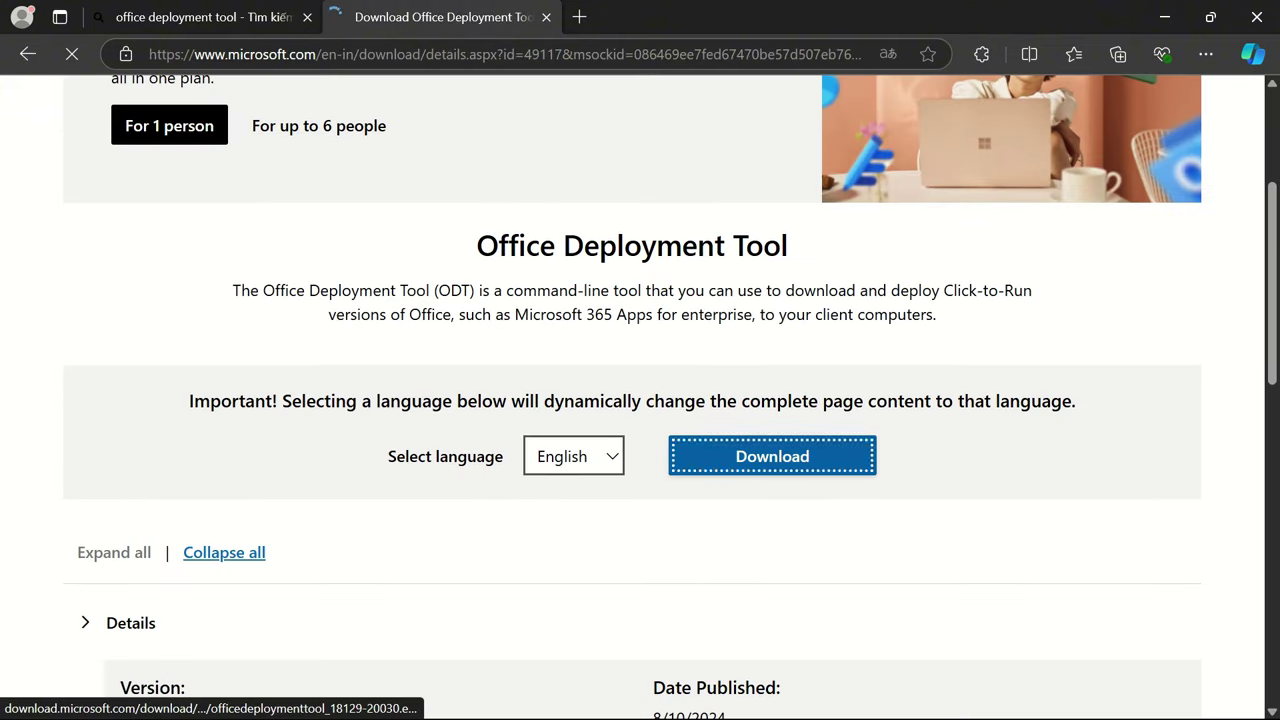
left_click(772, 456)
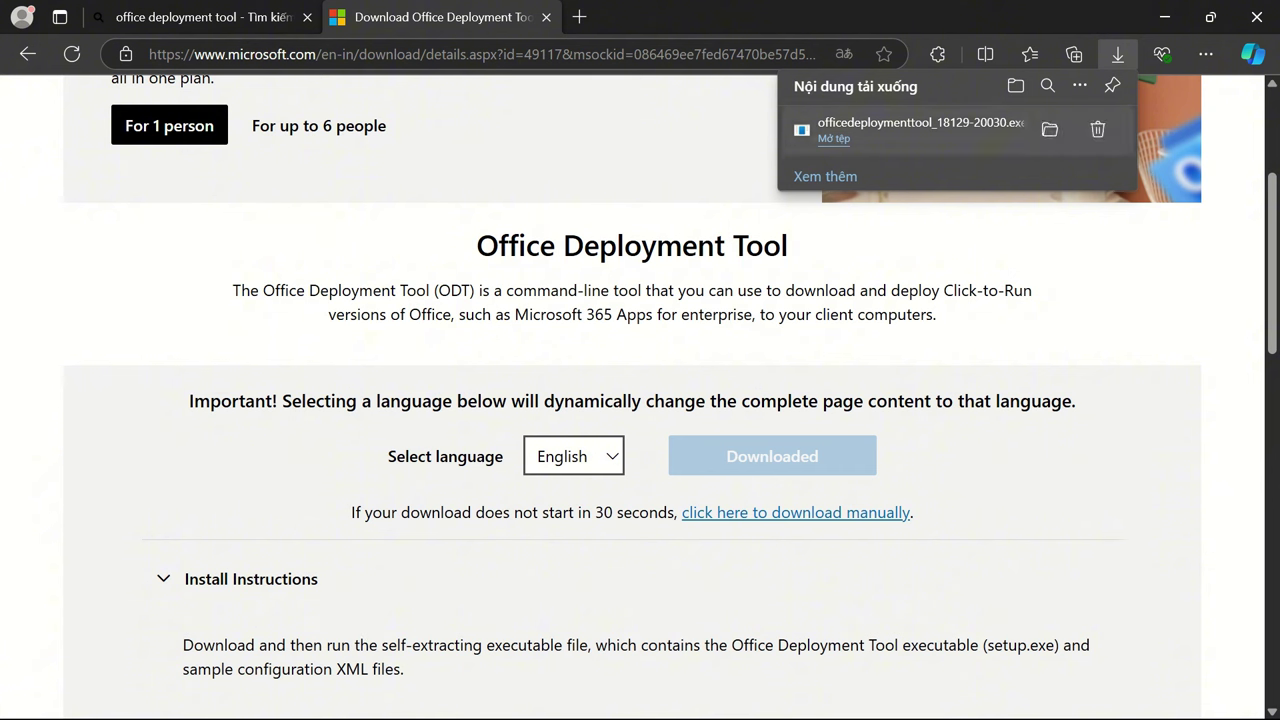
In a new tab, search for 'office deployment tool admin center'
key("ctrl+t")
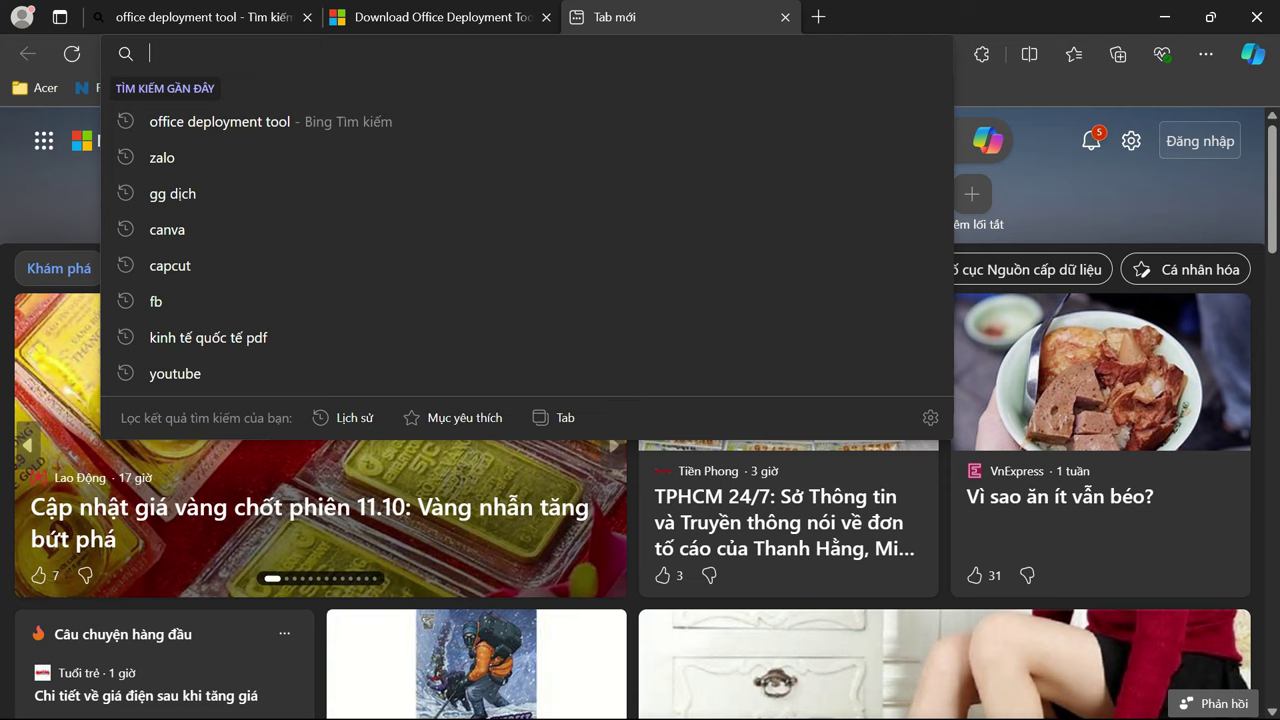
type("o")
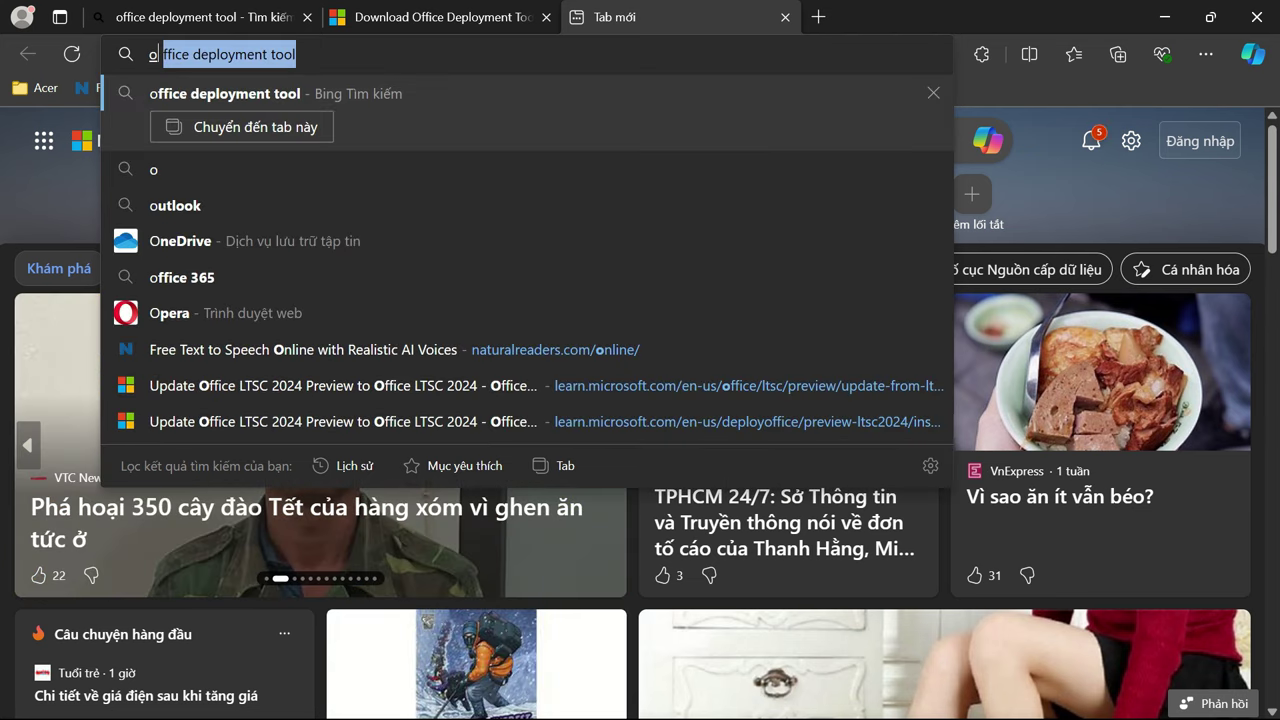
key("End")
type("a")
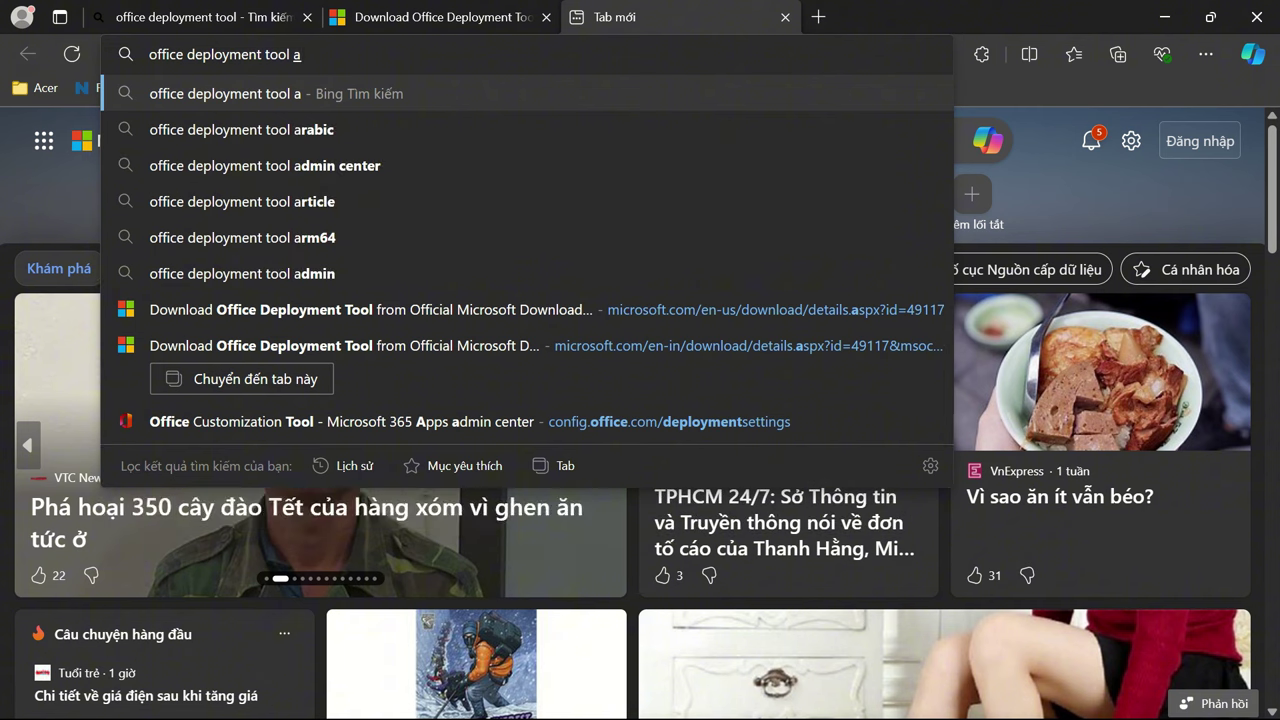
key("Down")
key("Down")
key("Return")
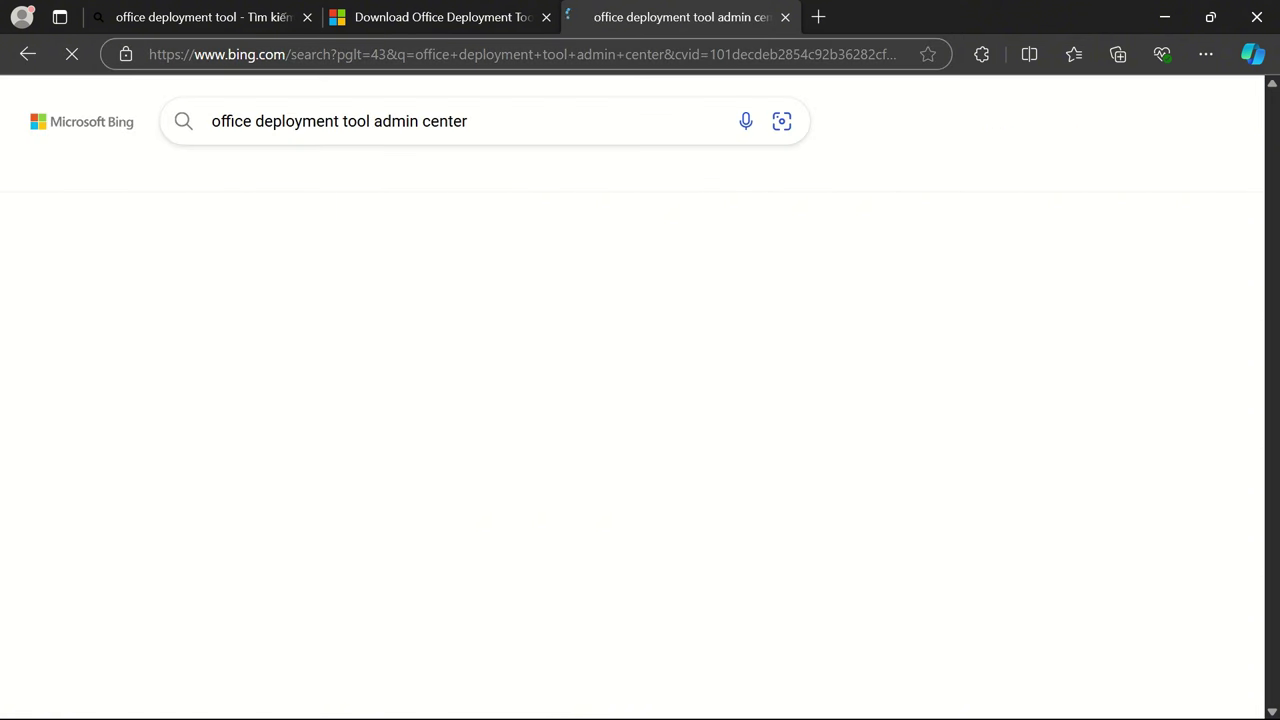
Open the Office Customization Tool result, then minimize Edge to the desktop
scroll(640, 400, "down", 2)
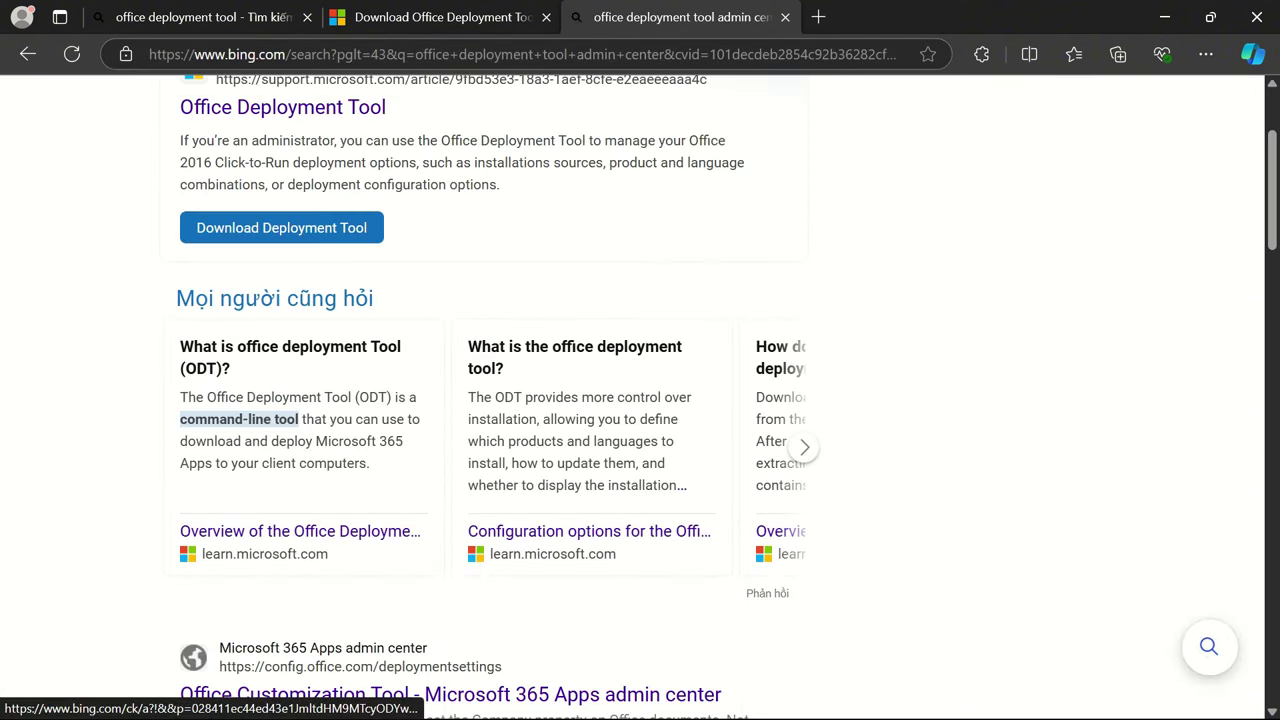
scroll(640, 400, "up", 1)
scroll(640, 400, "down", 4)
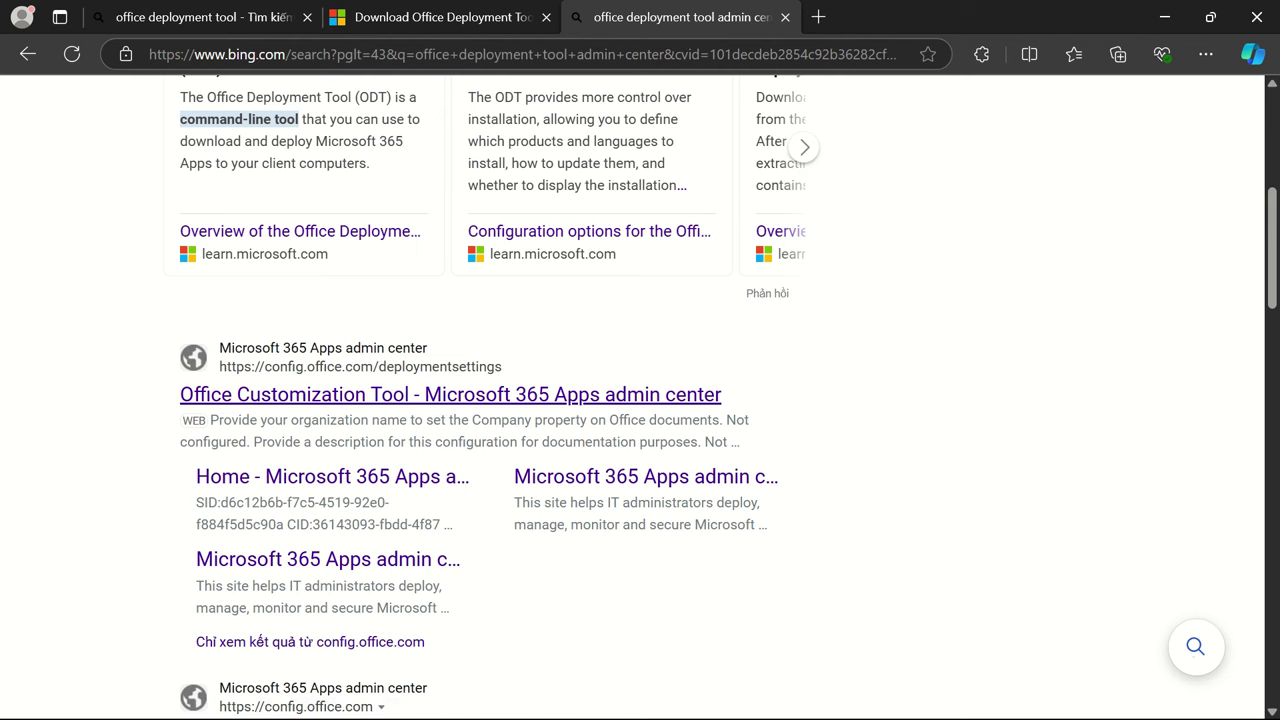
left_click(450, 394)
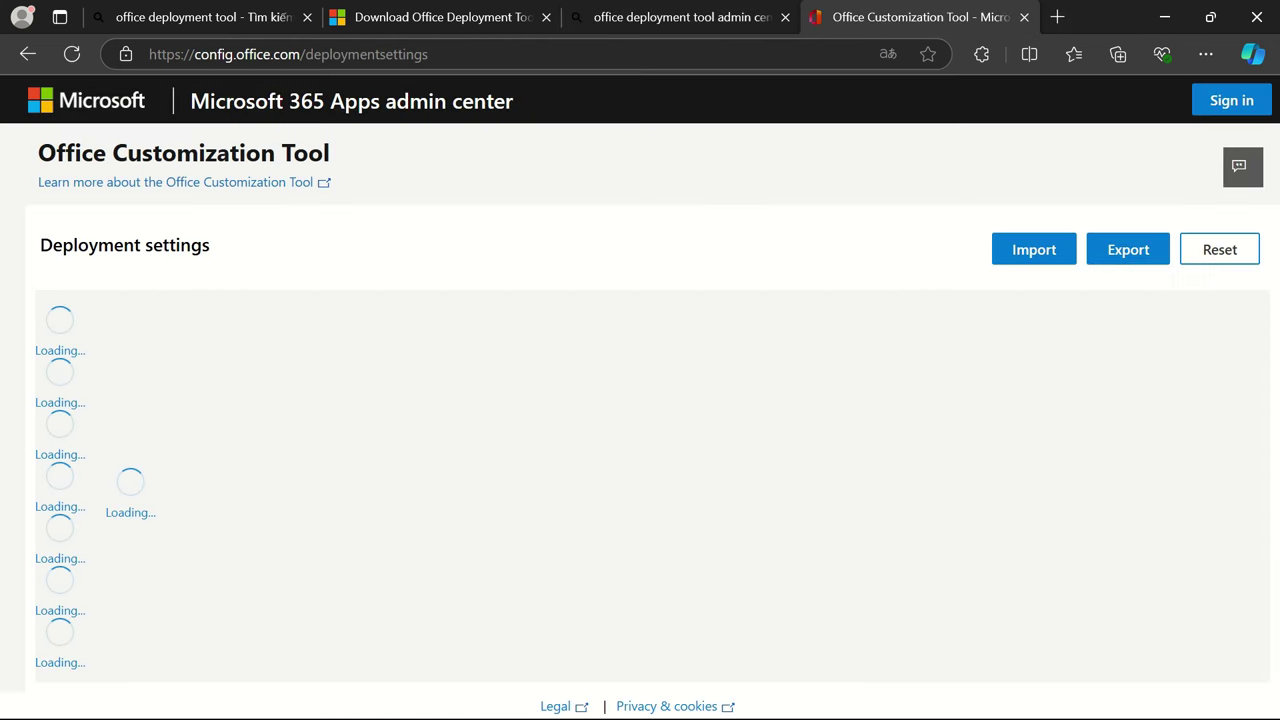
scroll(485, 480, "down", 1)
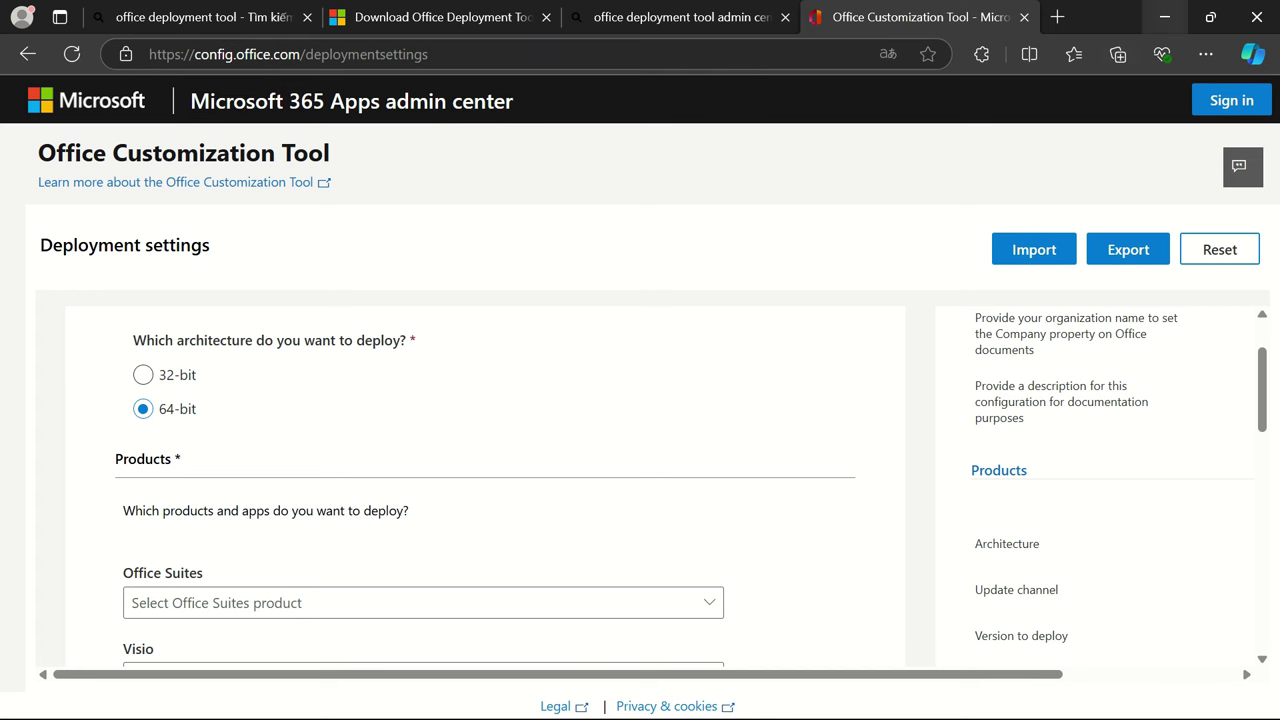
left_click(1165, 17)
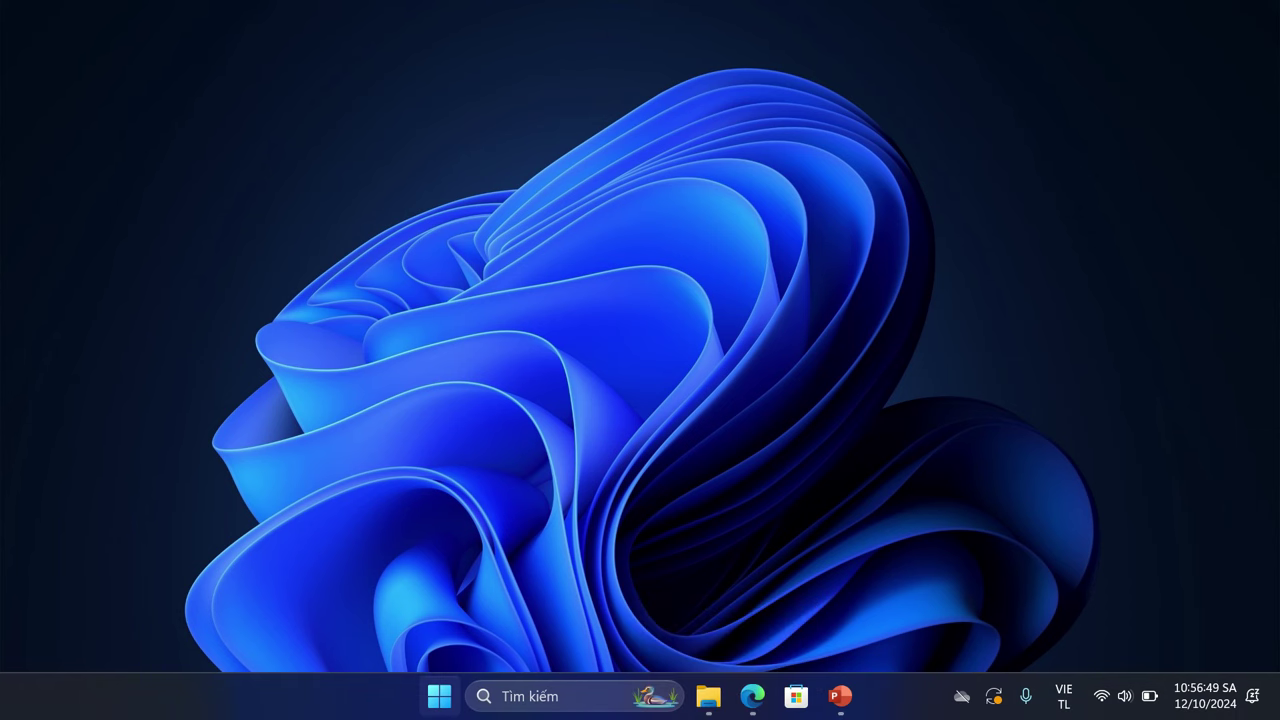
Confirm the 64-bit system type on the PC's About page, then return to the Office Customization Tool
key("super")
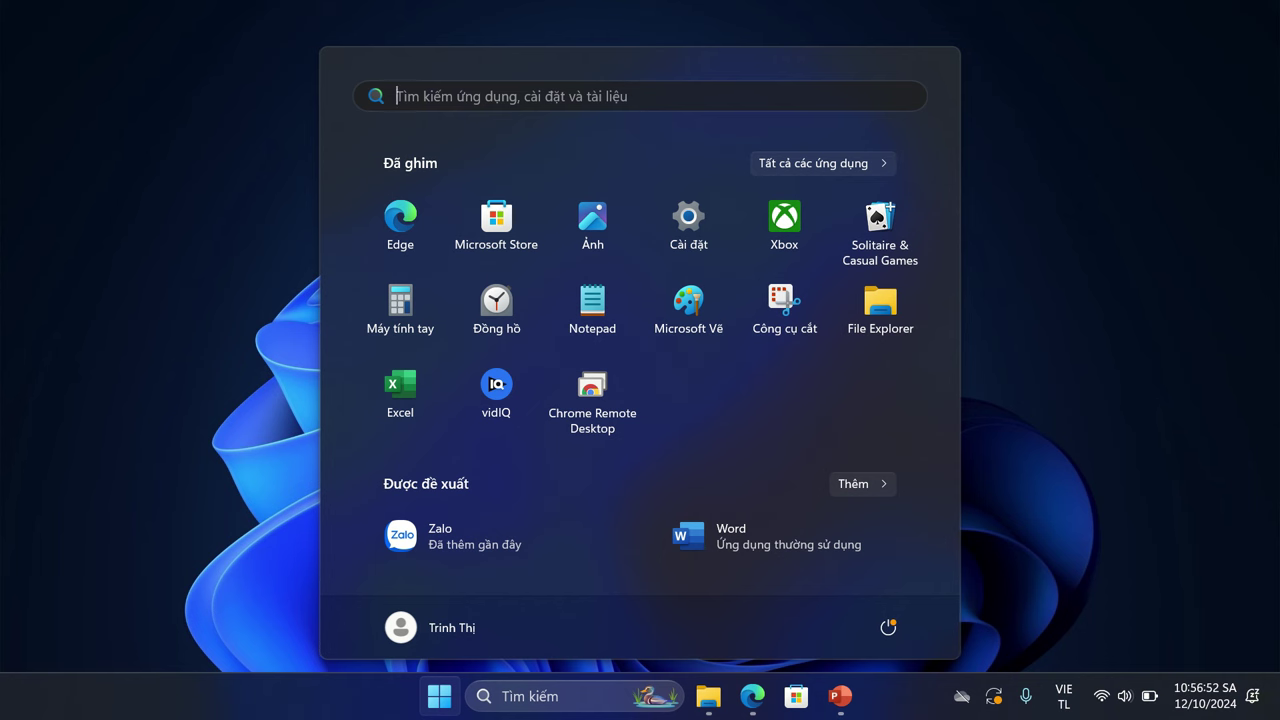
type("pc")
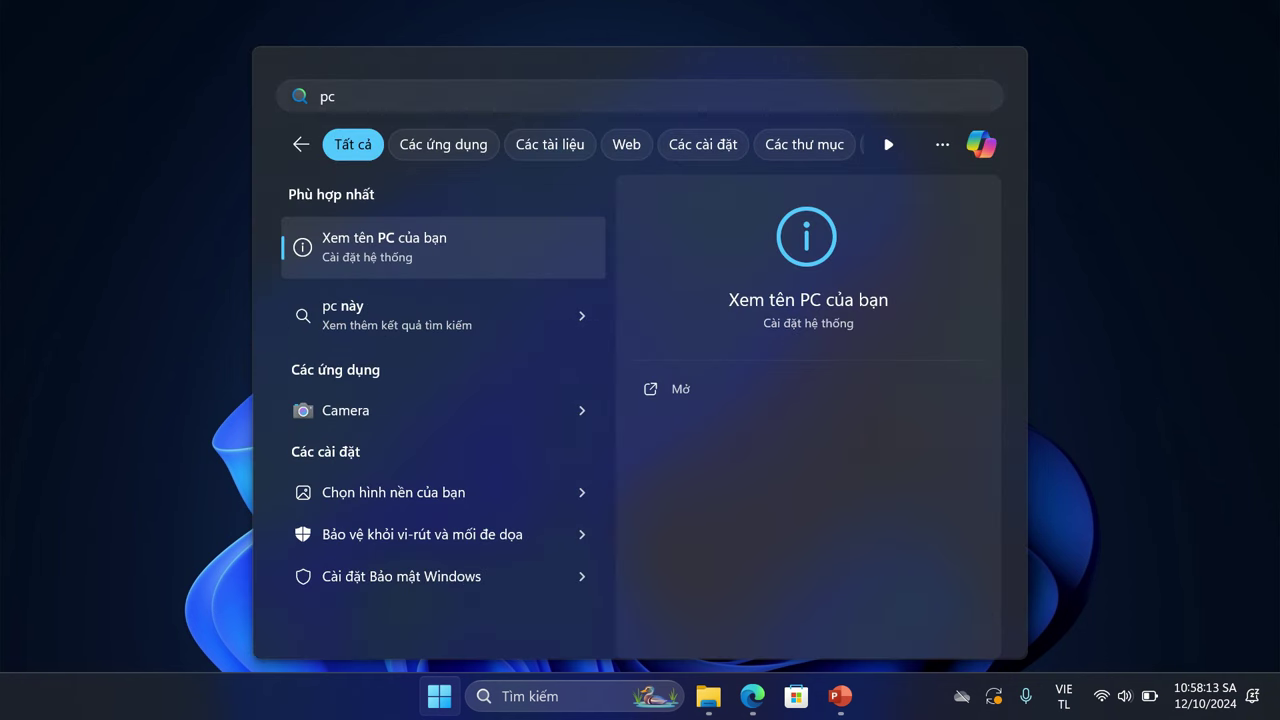
key("Return")
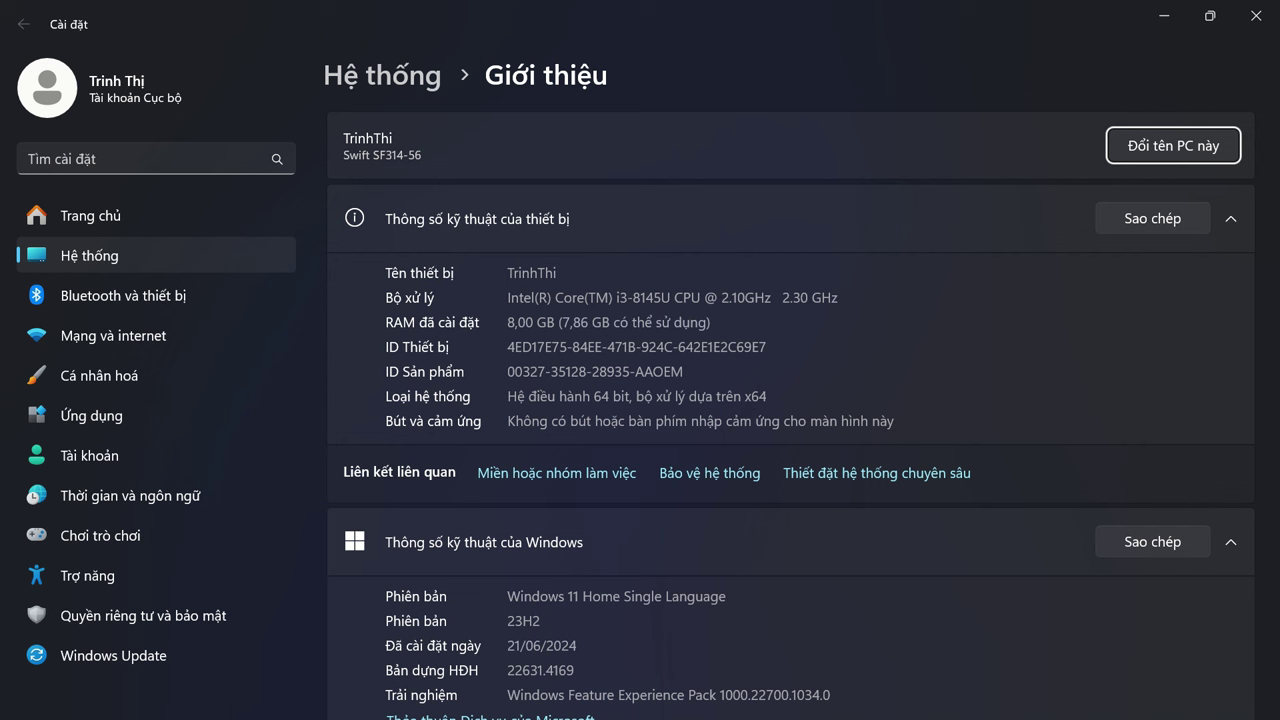
left_click_drag(593, 396, 629, 396)
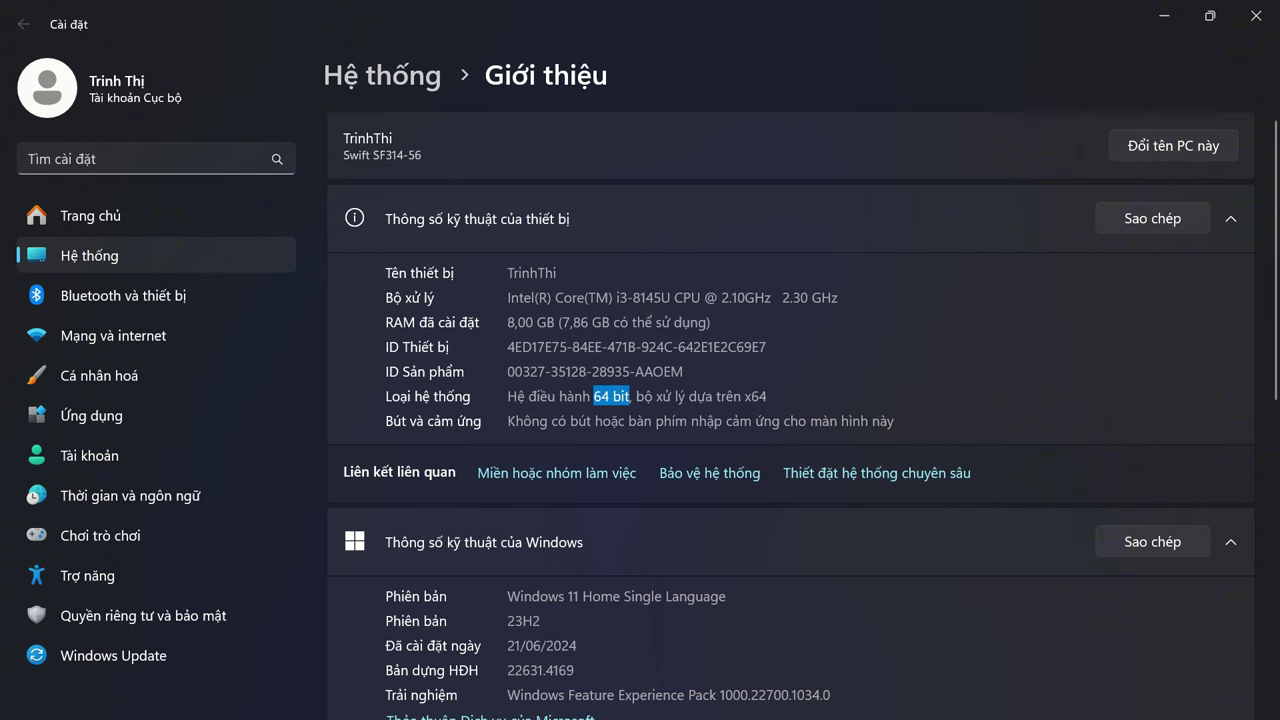
left_click(1164, 16)
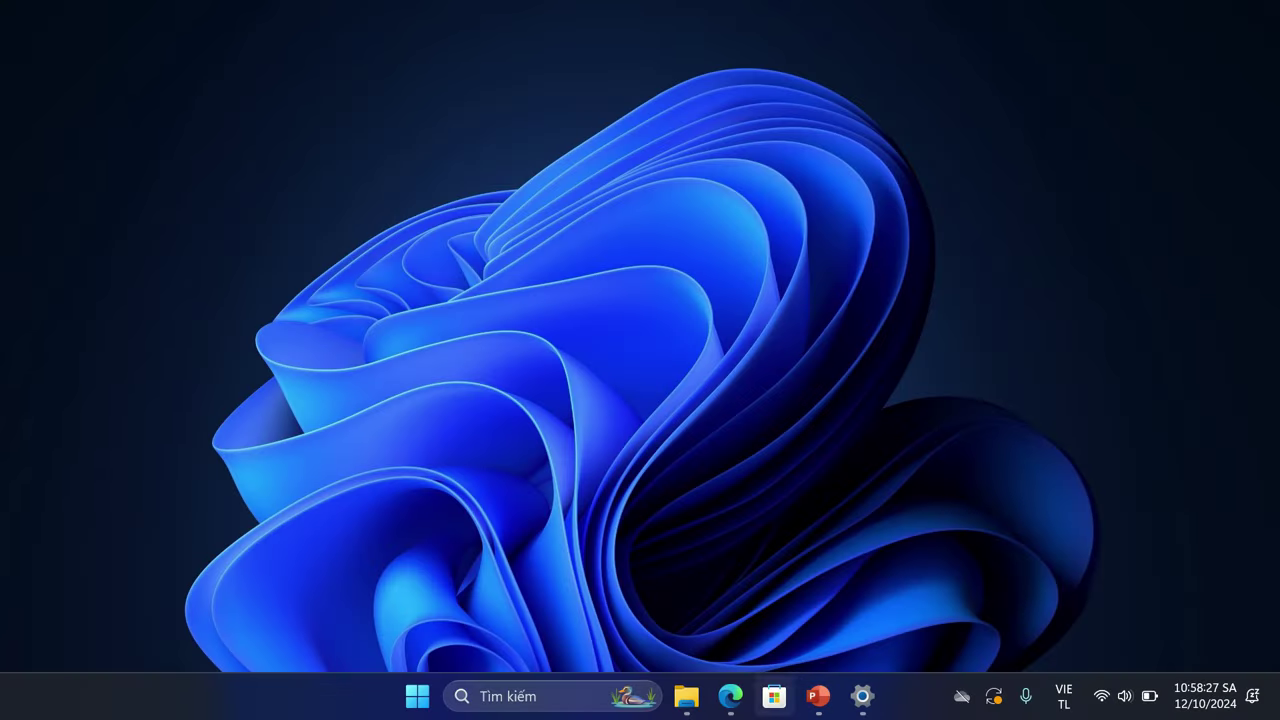
left_click(730, 696)
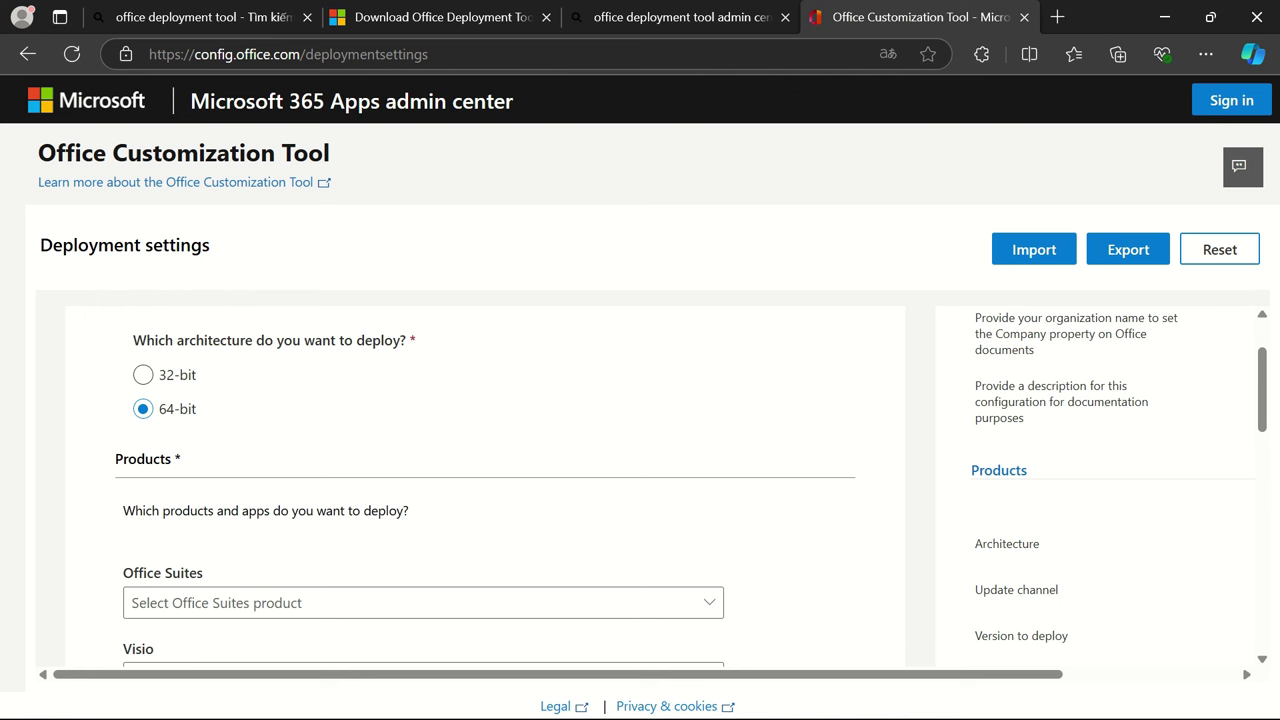
Choose Office LTSC Professional Plus 2021 as the Office suite
scroll(485, 485, "down", 2)
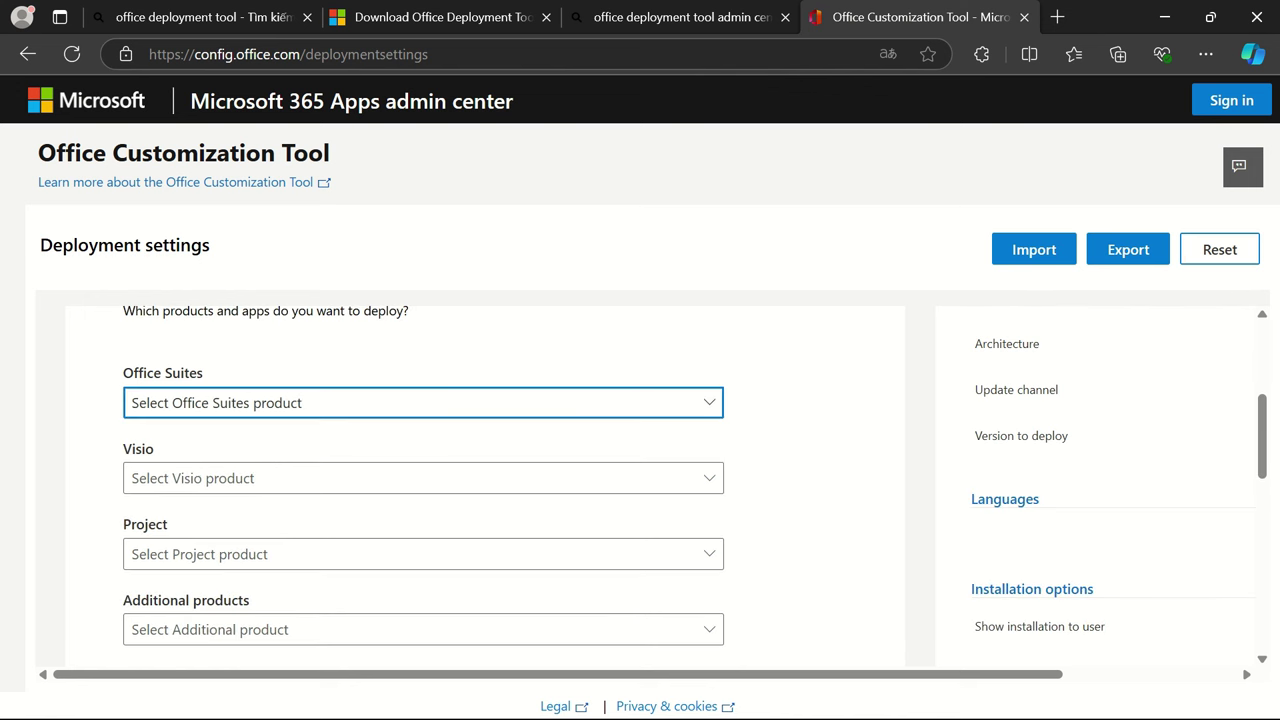
left_click(268, 405)
key("Down")
key("Down")
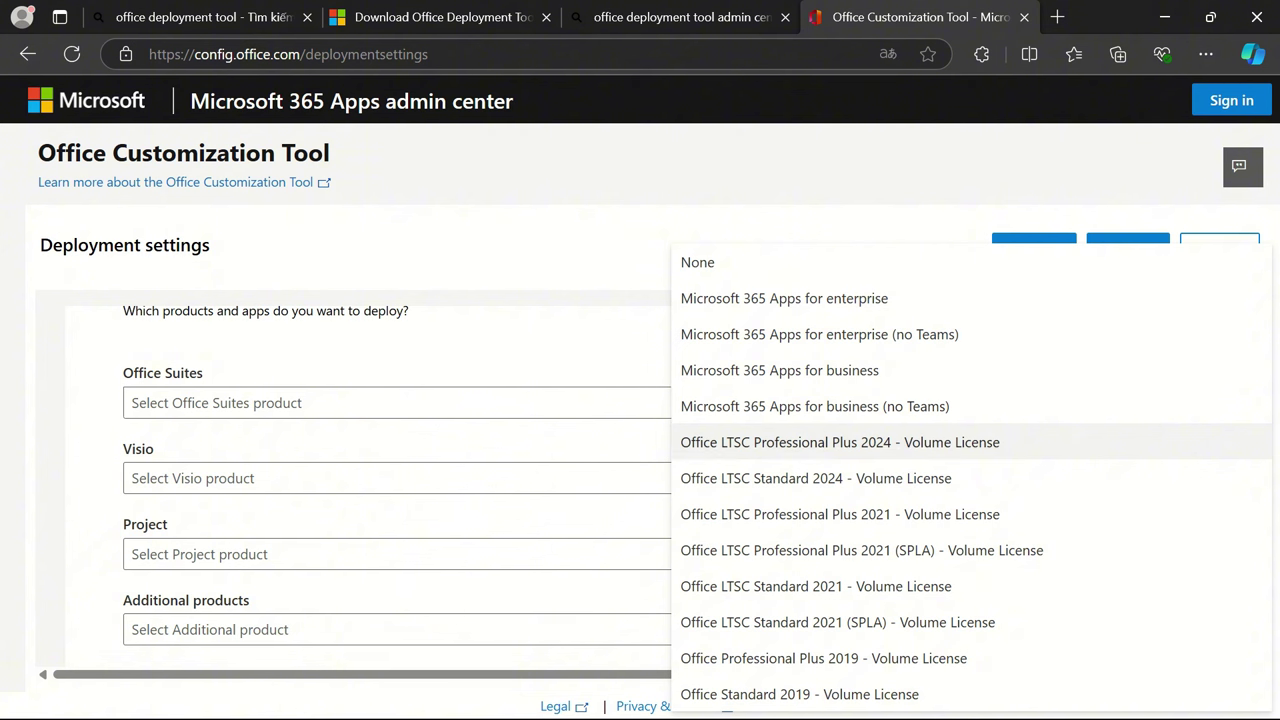
key("Down")
key("Down")
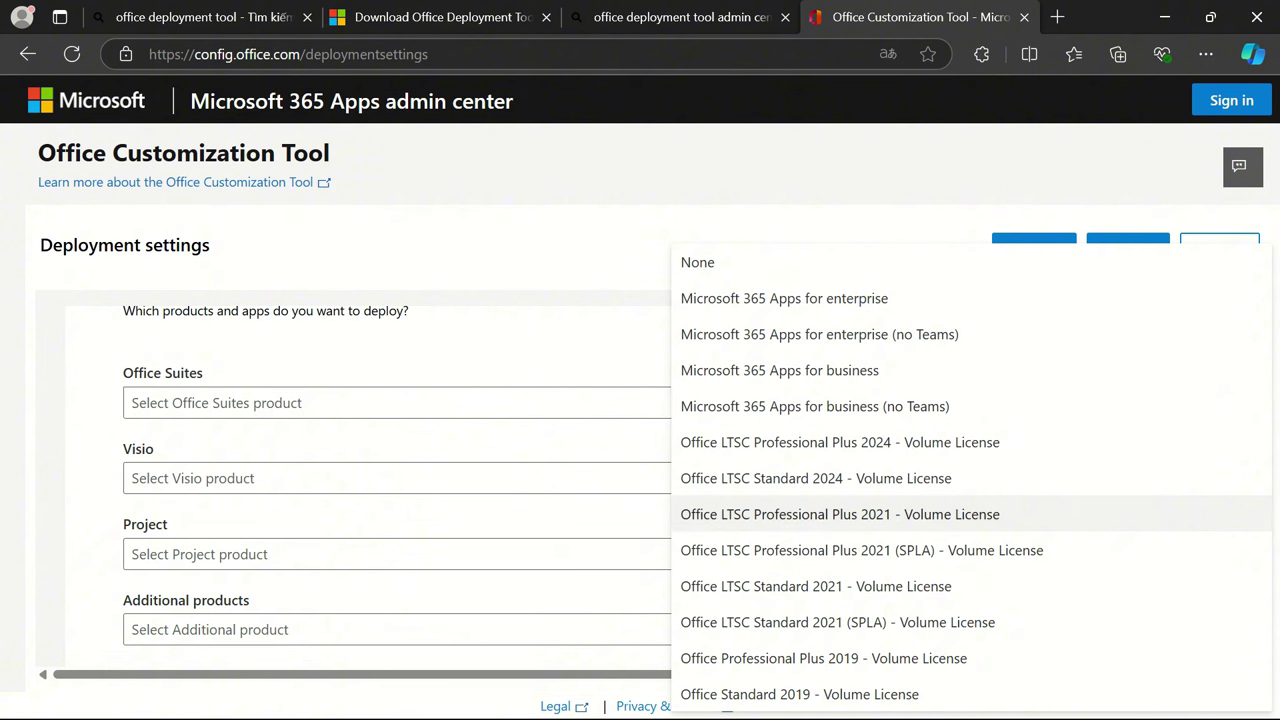
key("Return")
Exclude Access, OneNote, OneDrive Desktop, Outlook and Publisher, leaving Word, Excel and PowerPoint
scroll(485, 480, "down", 1)
scroll(485, 480, "down", 1)
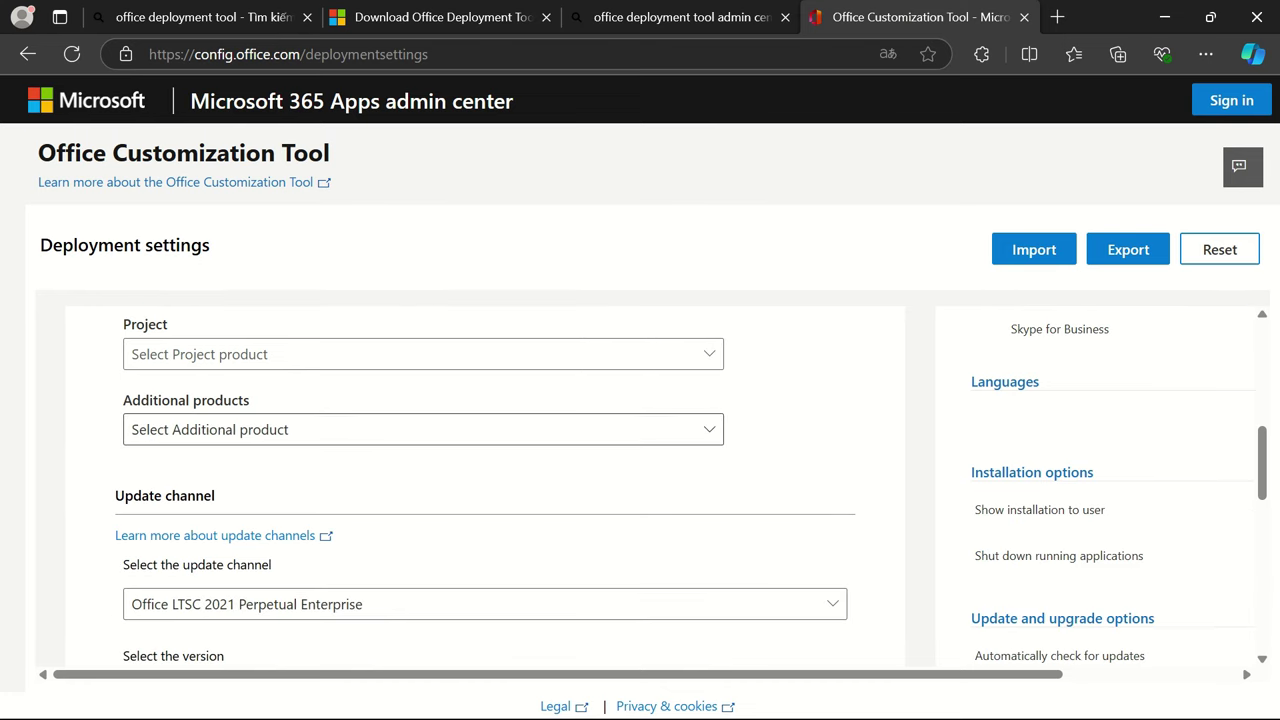
scroll(485, 480, "down", 1)
scroll(485, 480, "down", 1)
scroll(485, 480, "down", 1)
scroll(485, 480, "down", 1)
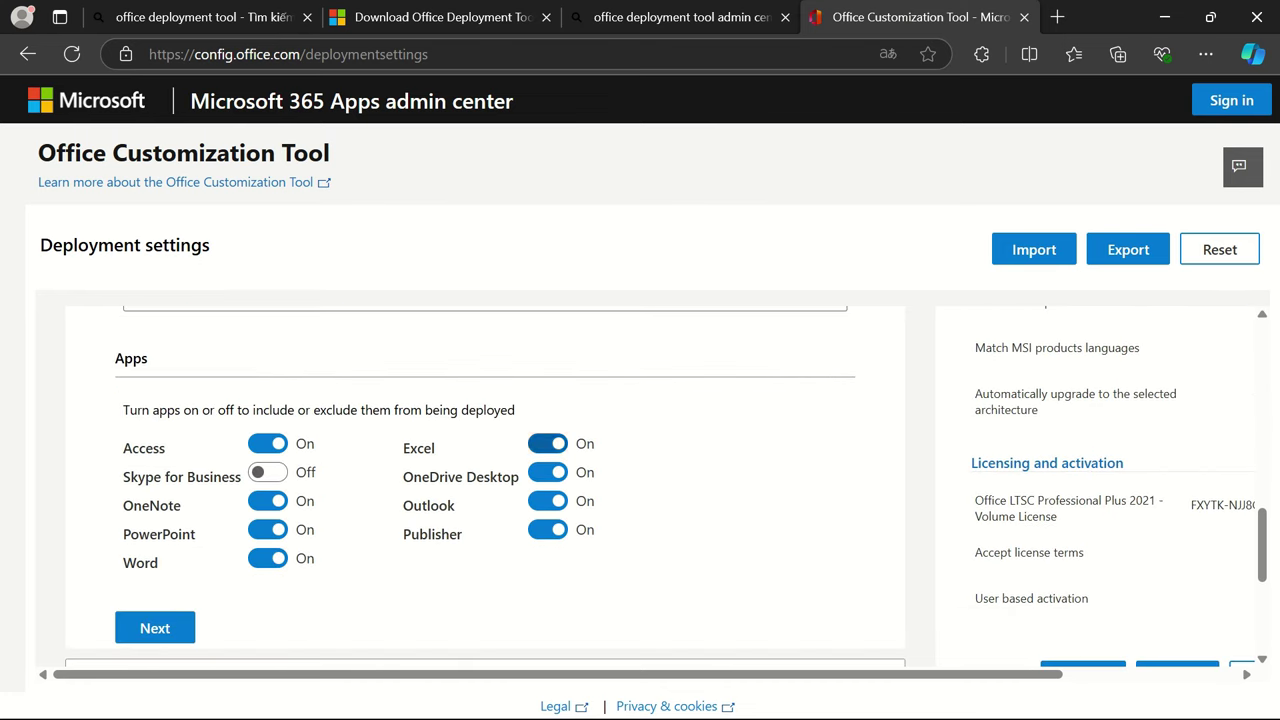
left_click(267, 443)
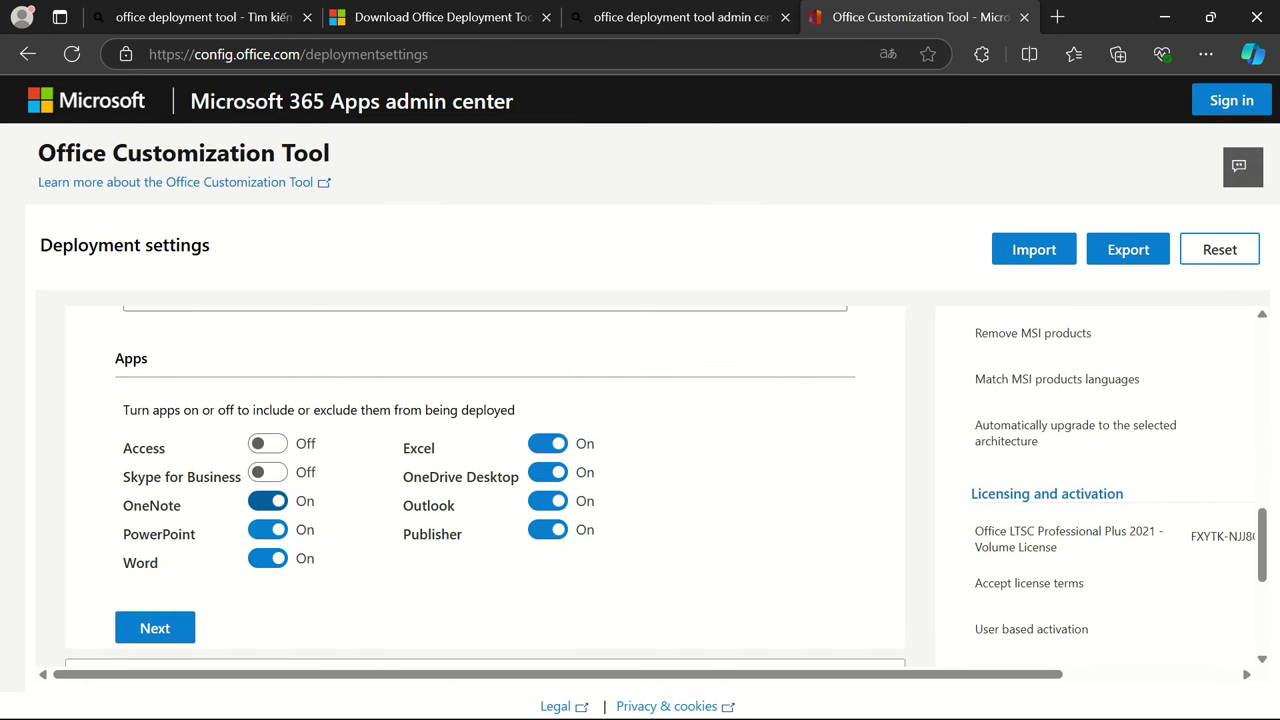
left_click(267, 501)
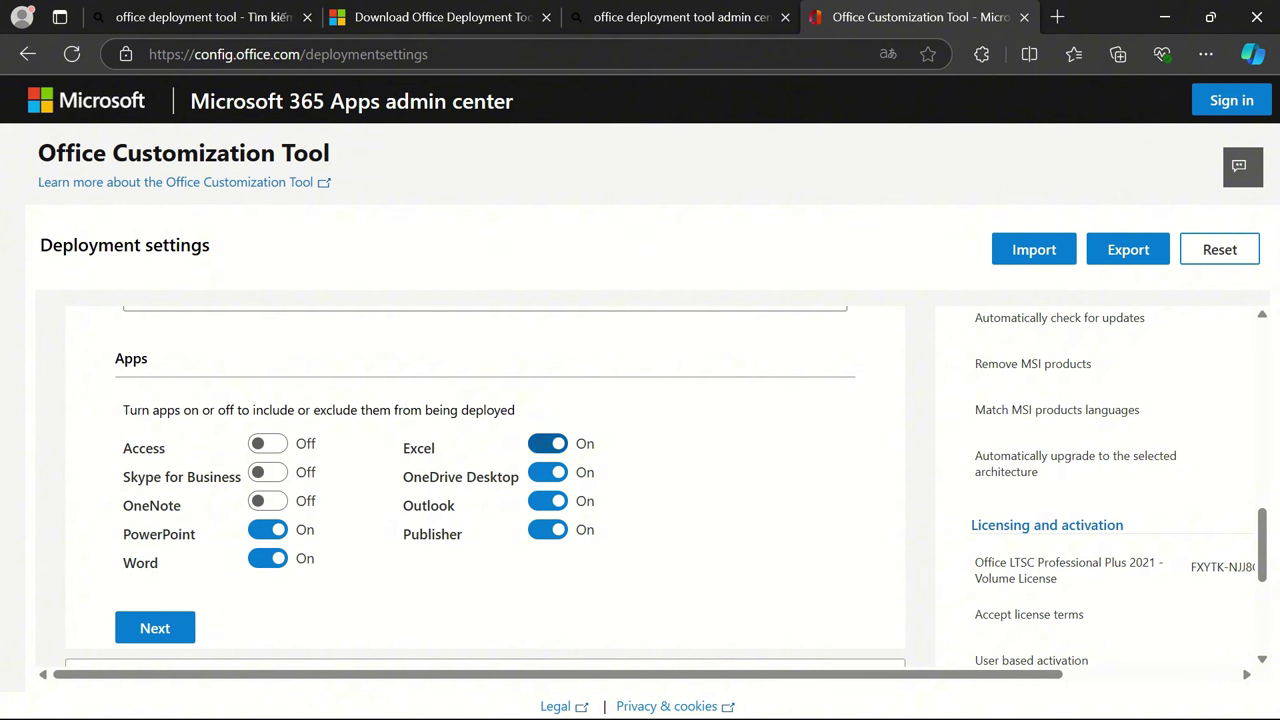
left_click(547, 472)
left_click(547, 501)
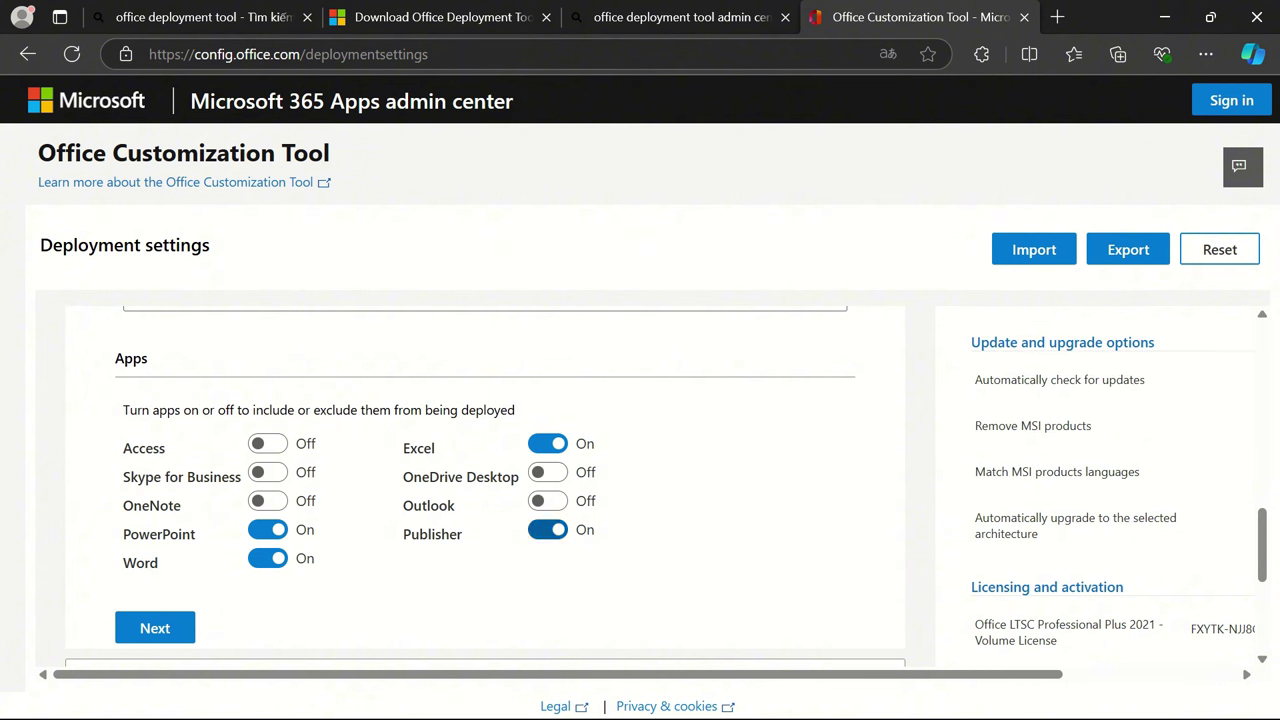
left_click(547, 530)
scroll(485, 480, "down", 1)
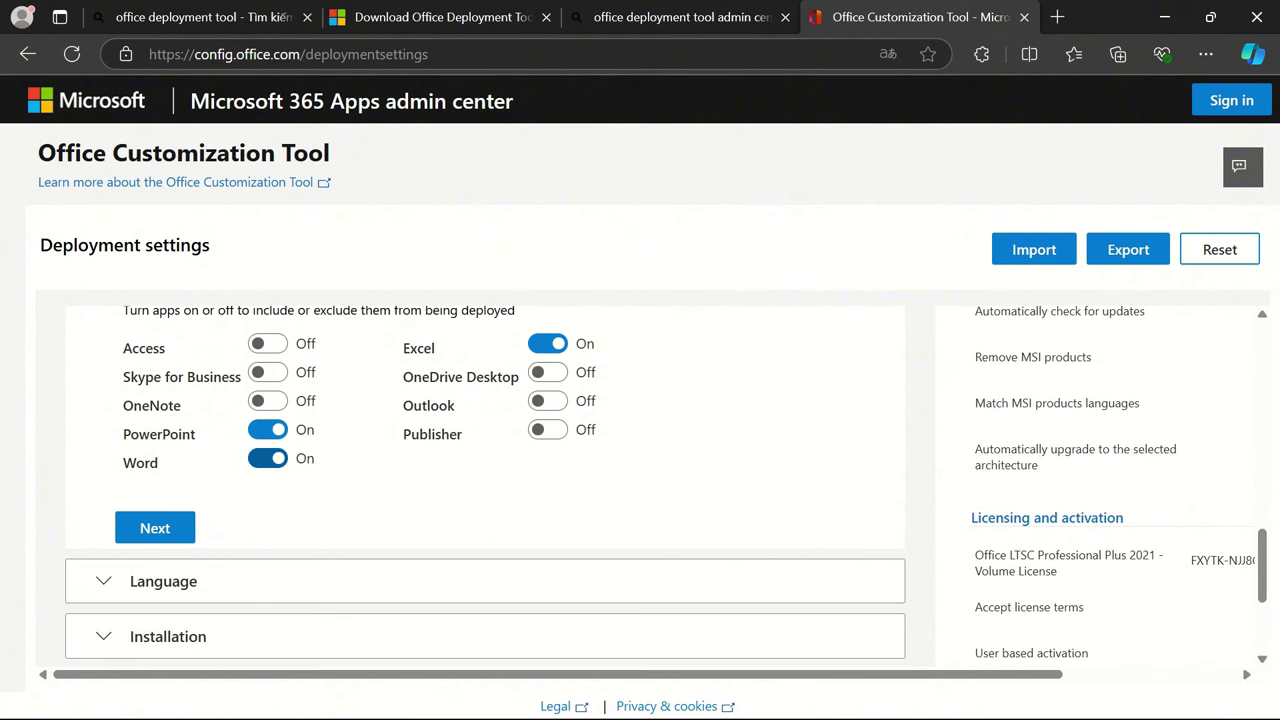
left_click(155, 528)
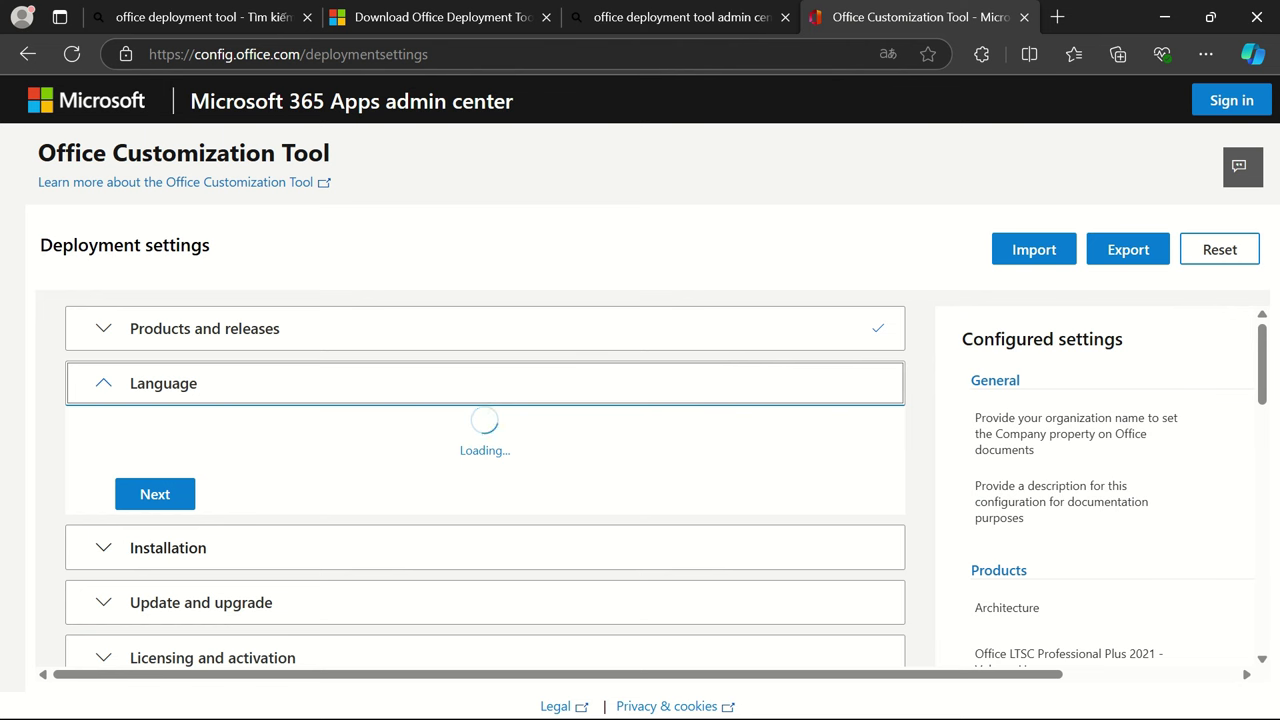
Set English (United Kingdom) as the primary language
scroll(485, 480, "down", 1)
left_click(480, 437)
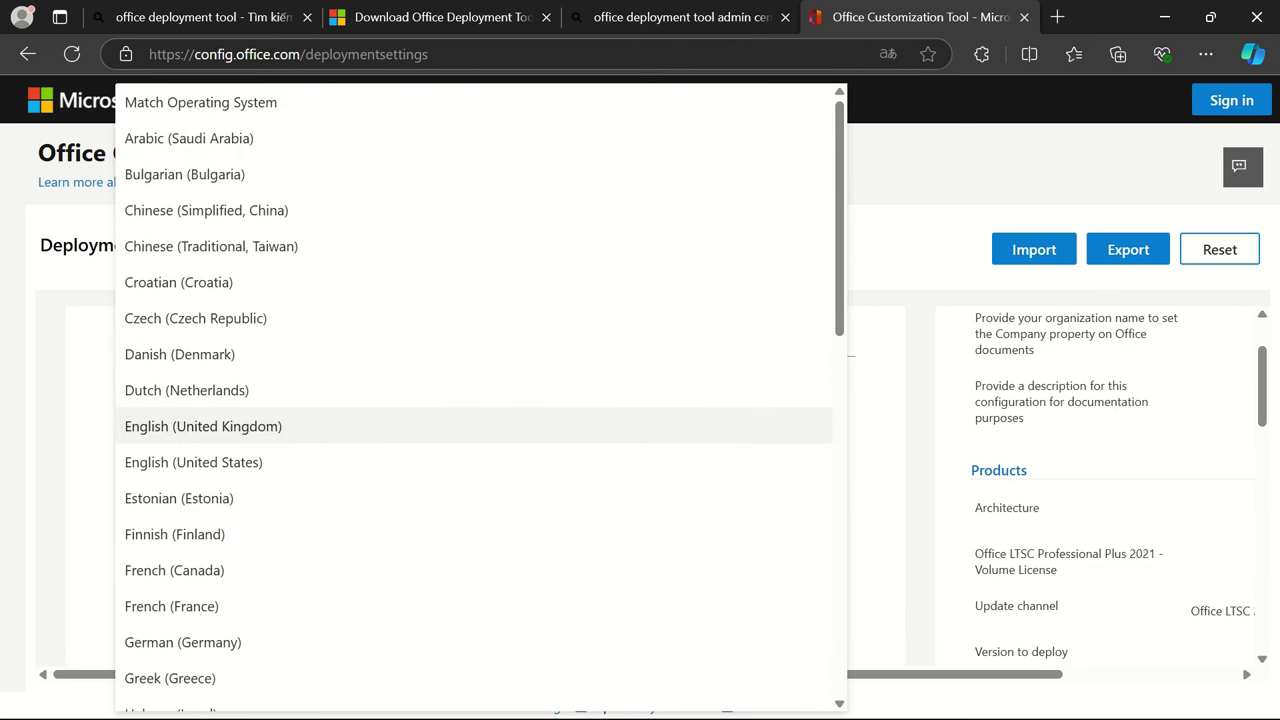
left_click(203, 426)
scroll(485, 480, "down", 2)
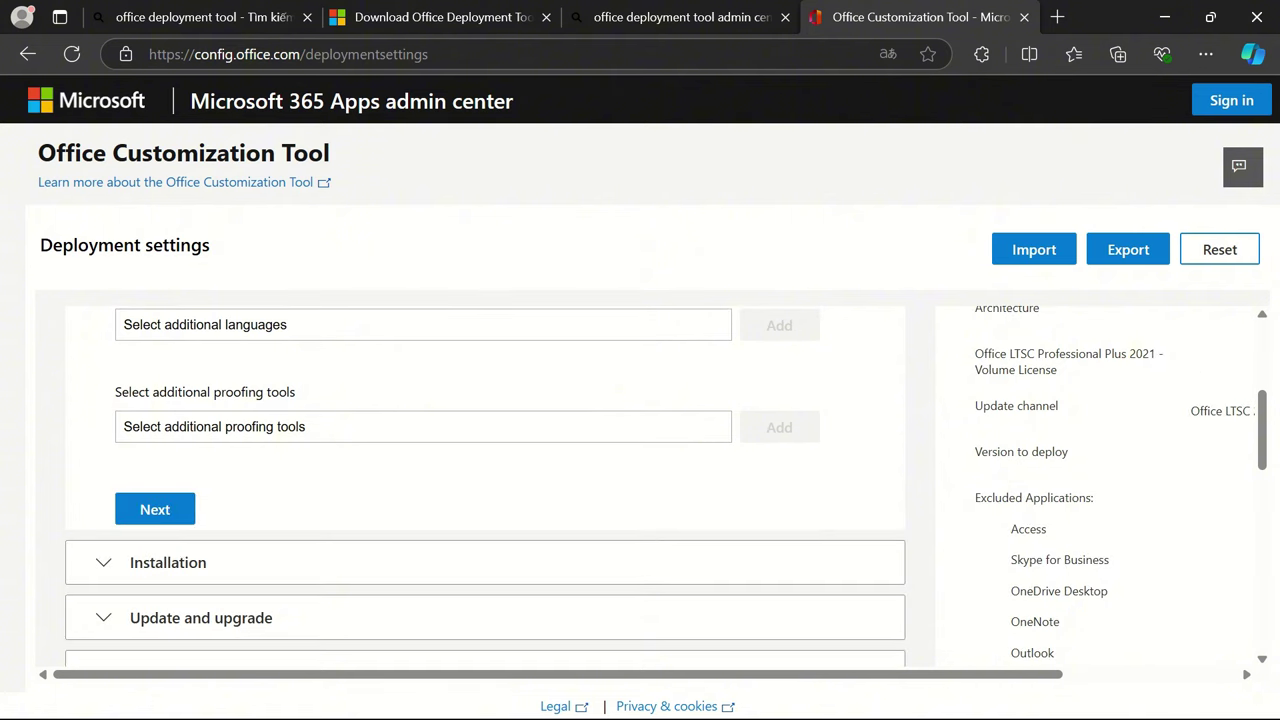
left_click(155, 509)
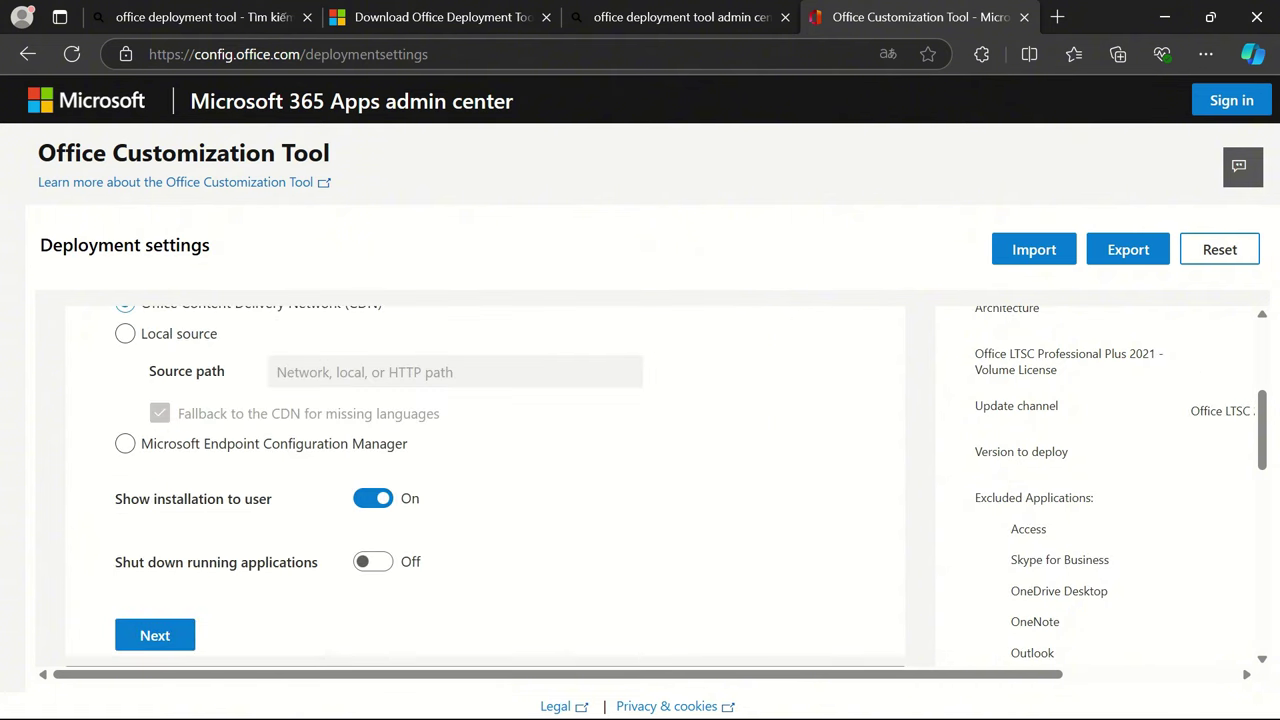
Accept defaults for installation, updates, licensing, general and application preferences, then finish
left_click(155, 634)
scroll(155, 553, "down", 3)
scroll(155, 553, "down", 3)
scroll(155, 553, "down", 1)
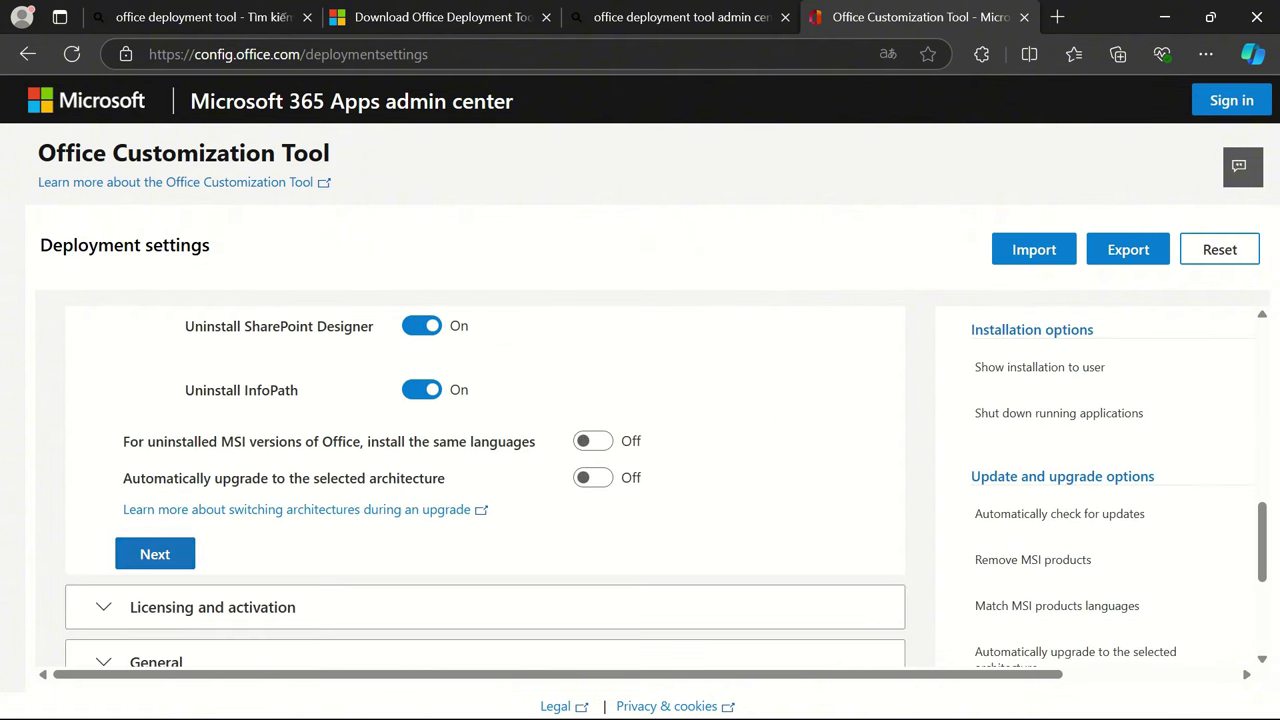
left_click(155, 553)
scroll(485, 480, "down", 5)
left_click(155, 367)
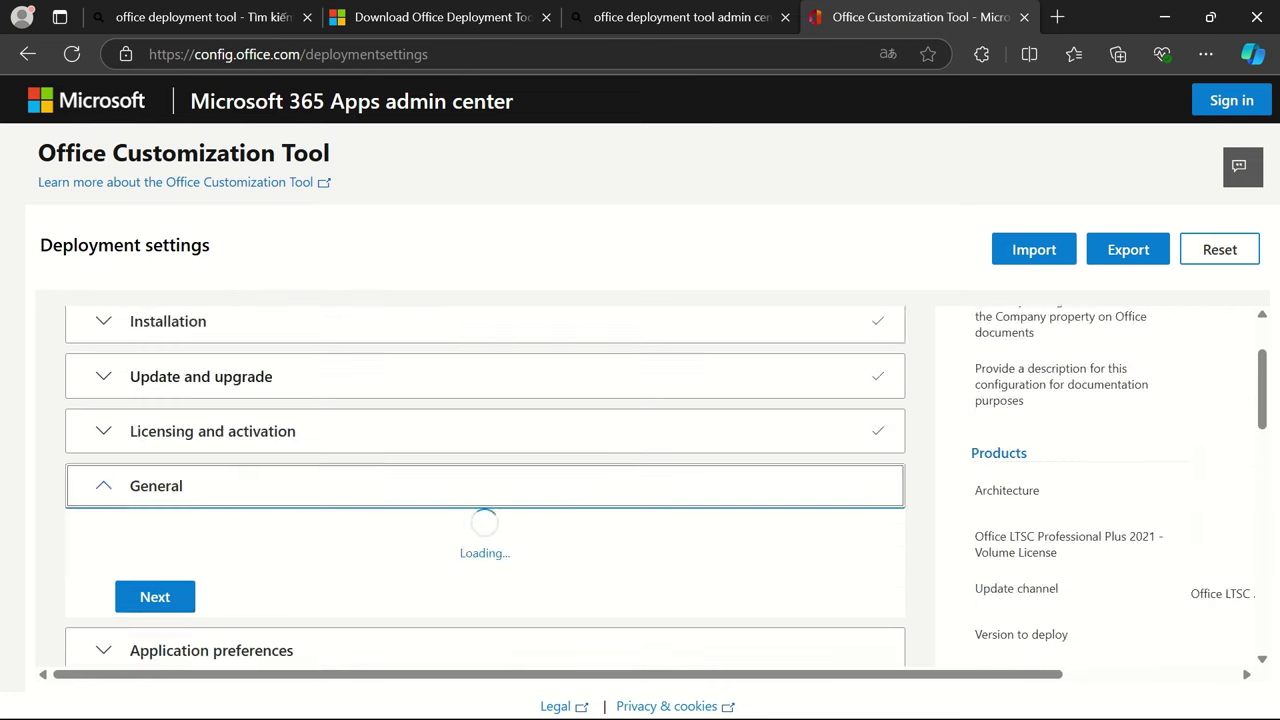
left_click(157, 465)
scroll(485, 486, "down", 5)
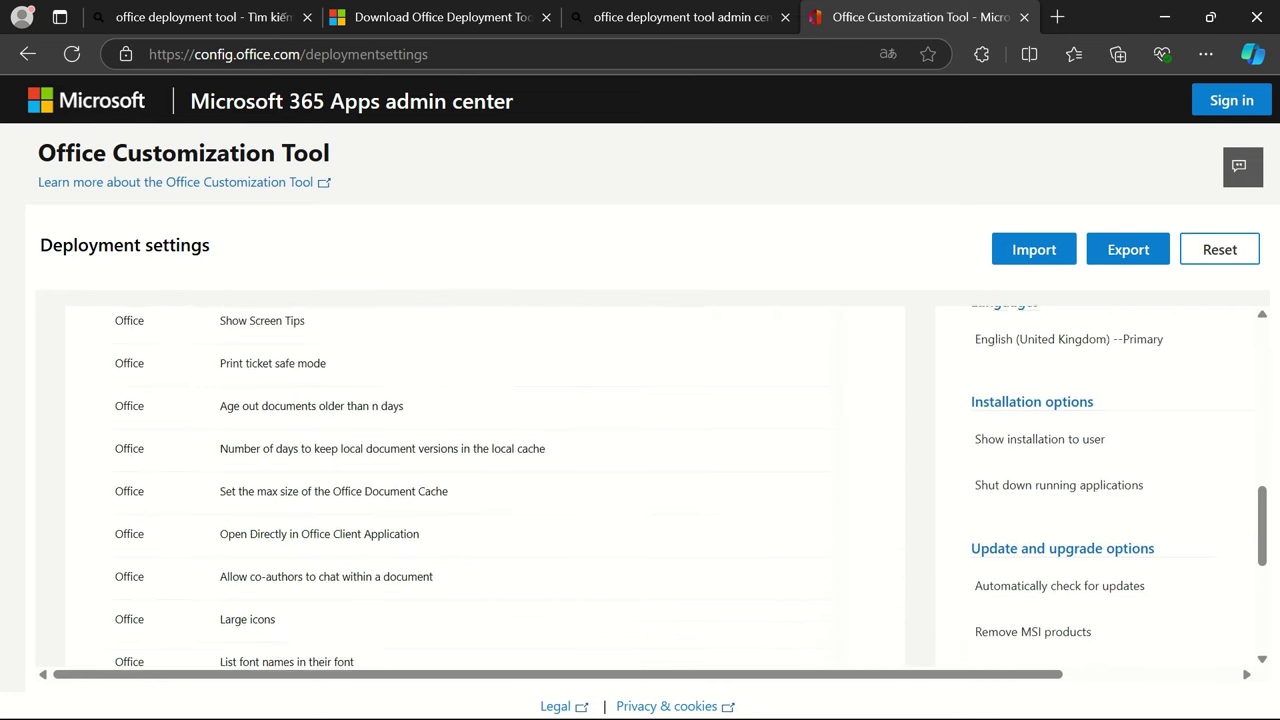
scroll(485, 486, "down", 5)
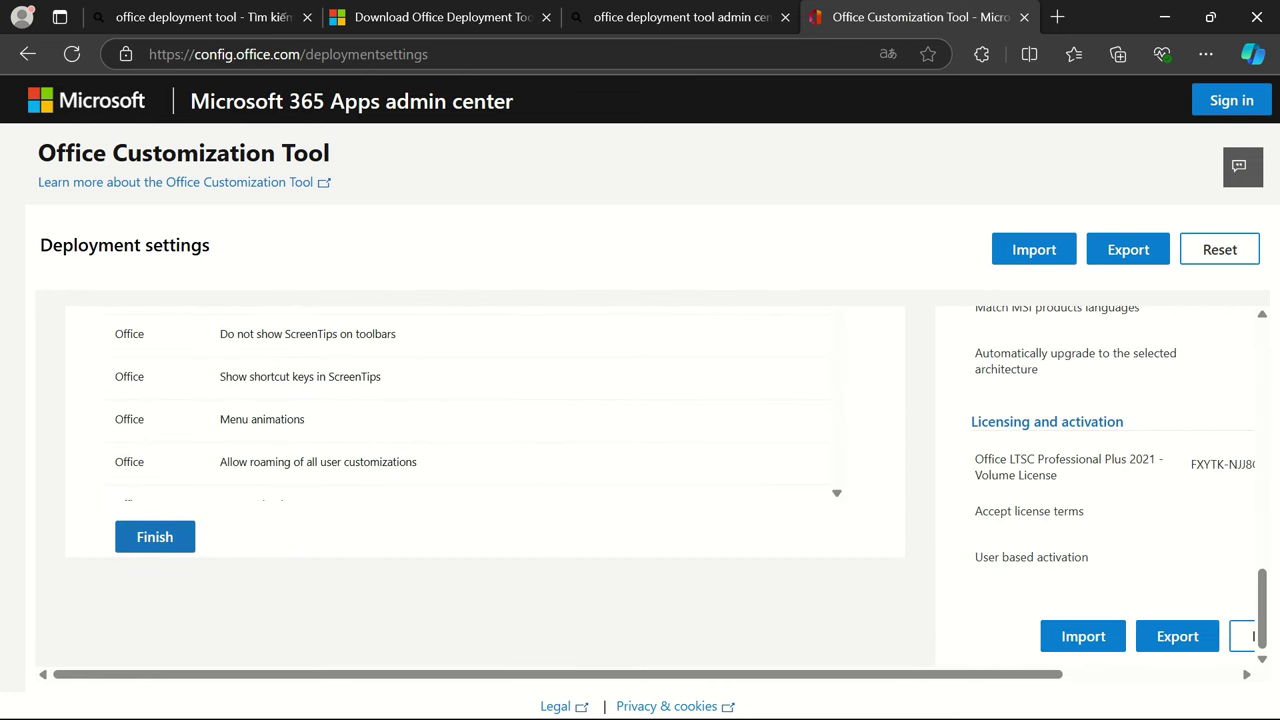
left_click(155, 537)
scroll(1100, 490, "up", 5)
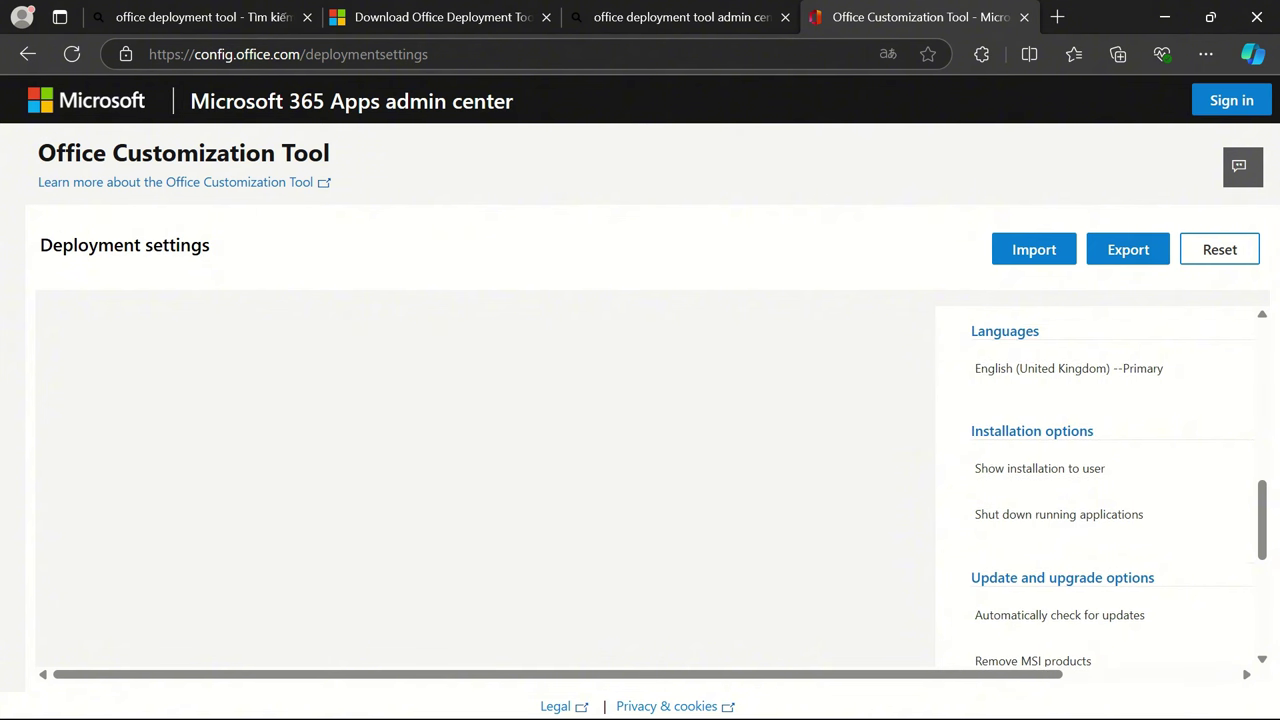
Export Configuration.xml with default file formats and accepted licence, keeping it despite Edge's warning
left_click(1128, 249)
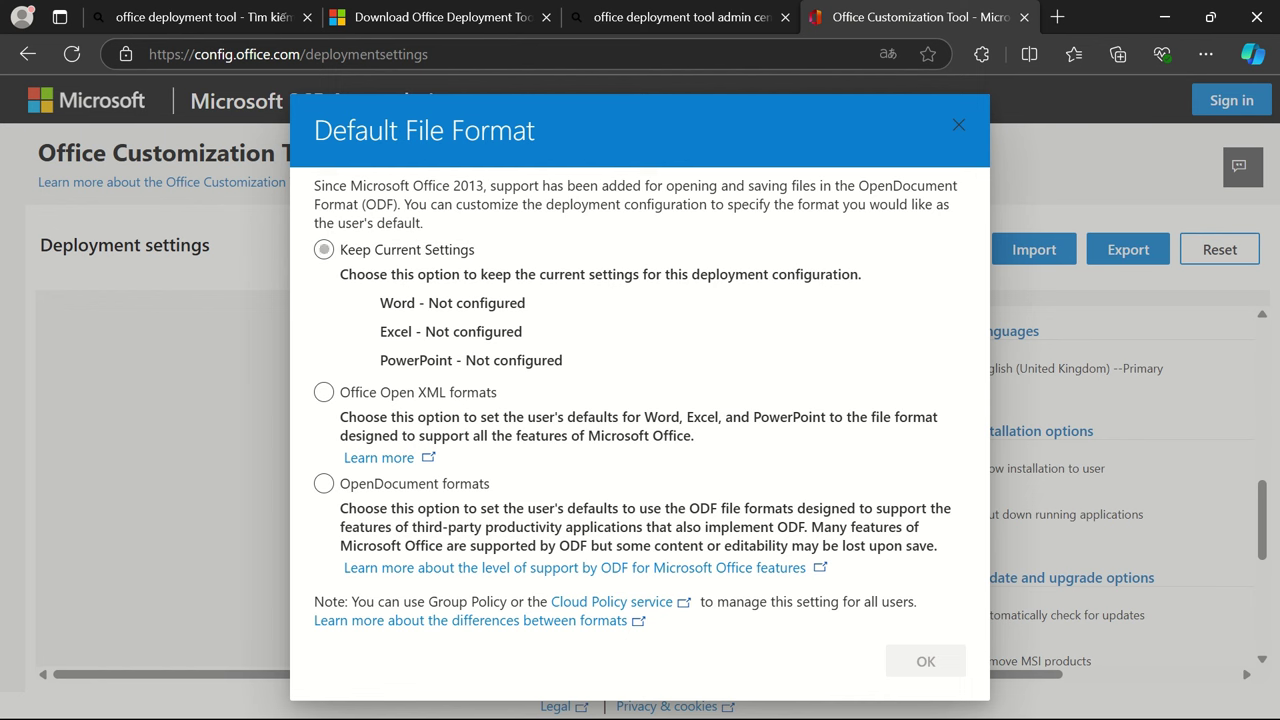
left_click(925, 661)
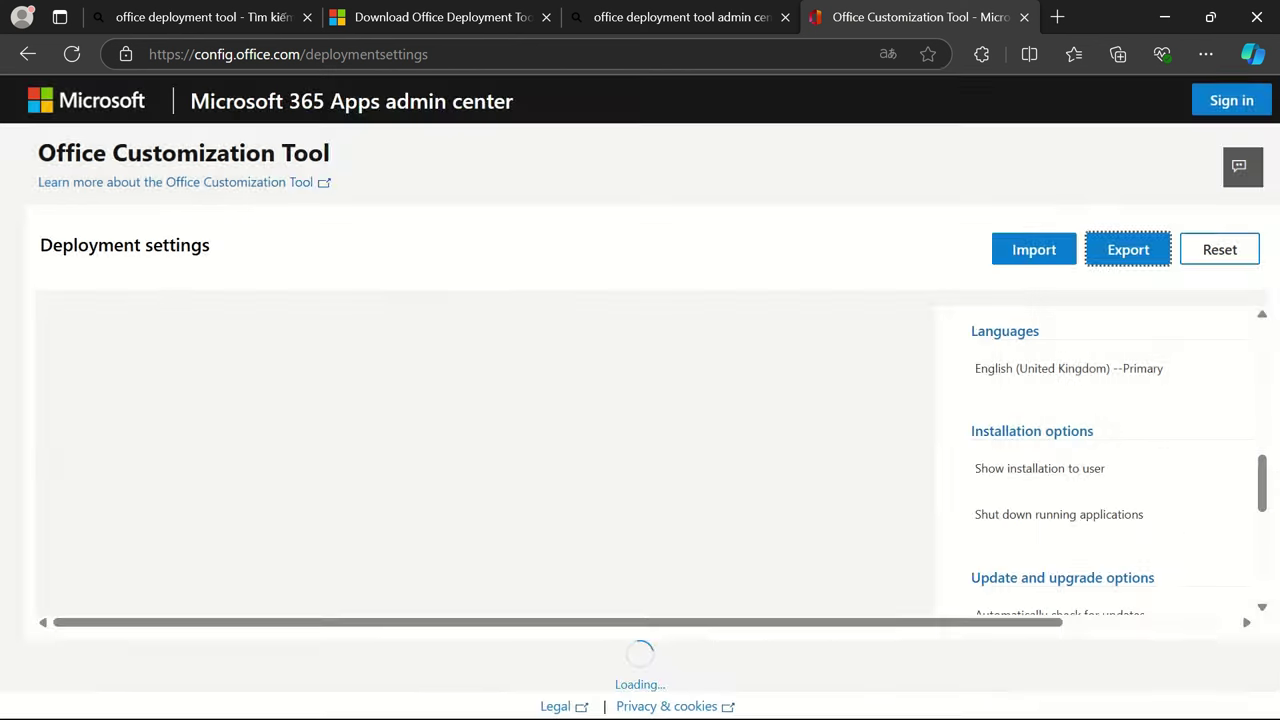
left_click(907, 479)
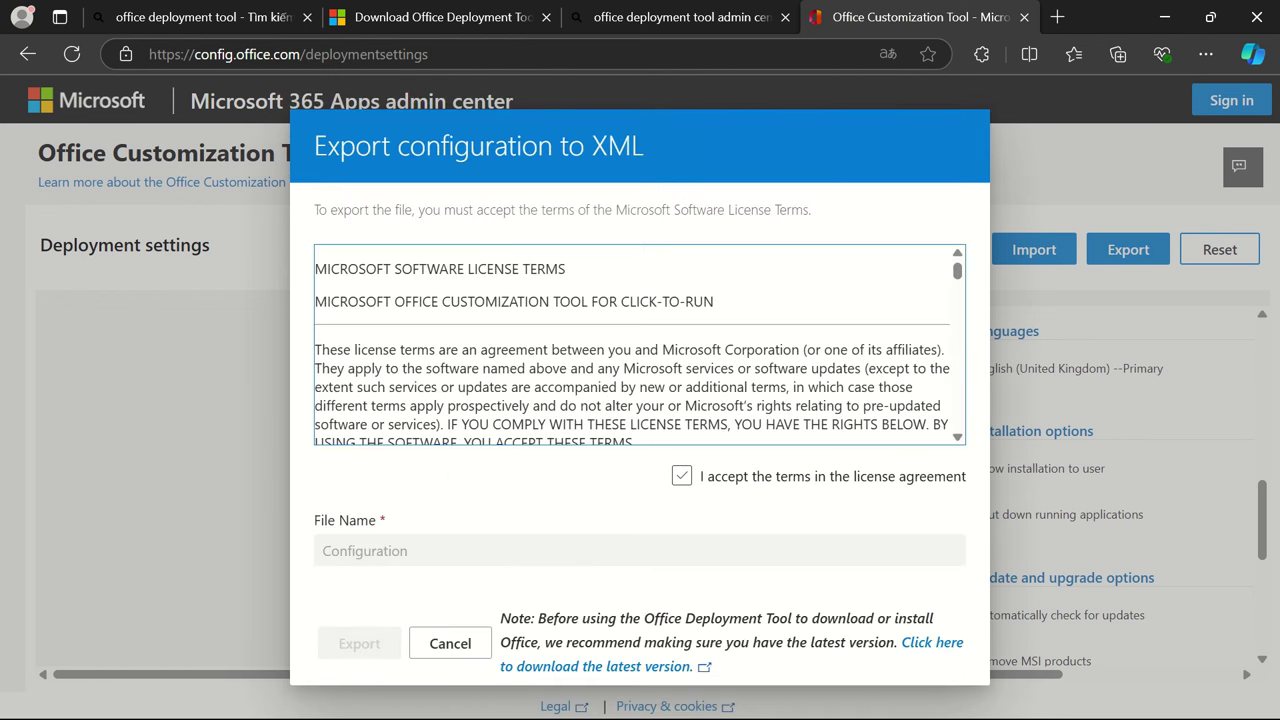
left_click(681, 476)
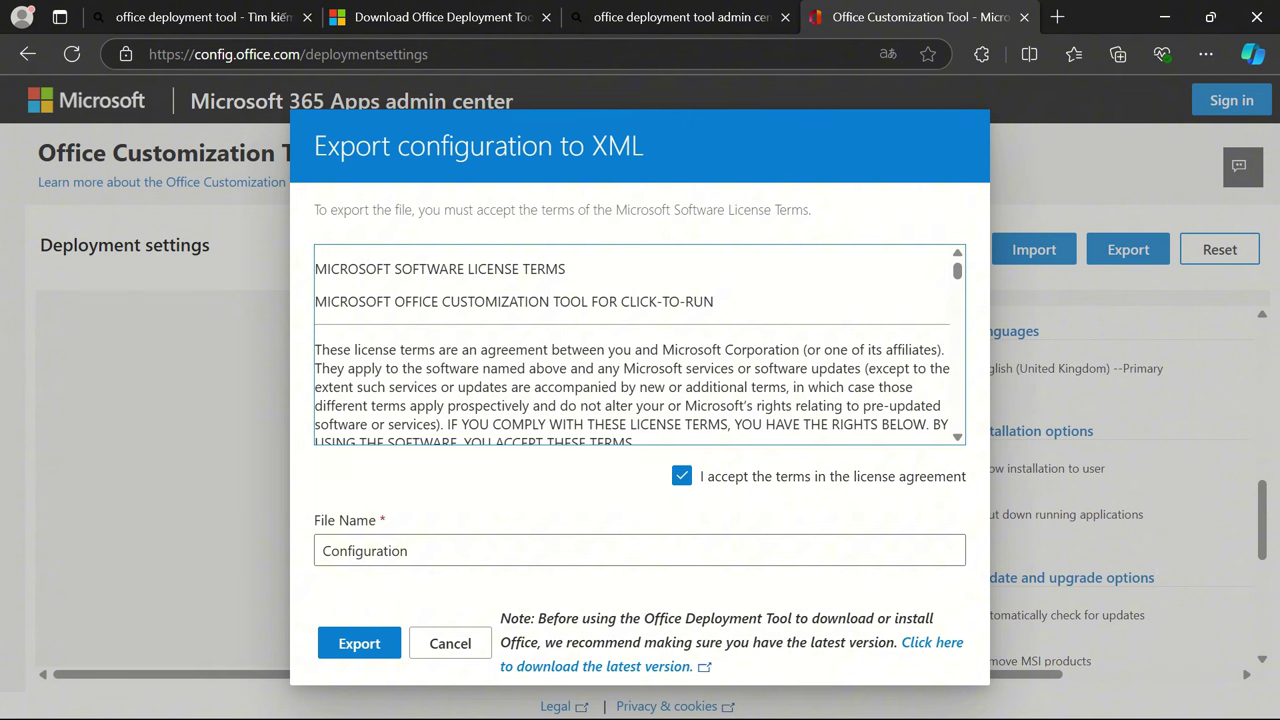
key("Return")
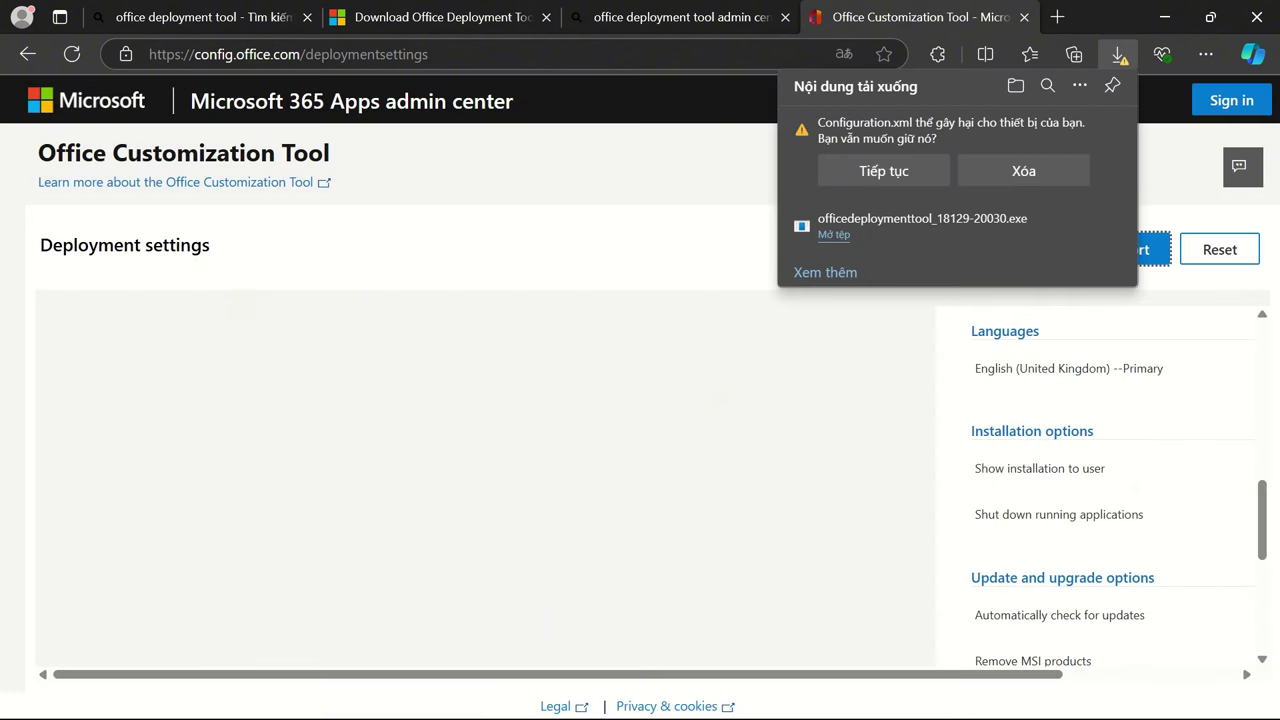
left_click(883, 170)
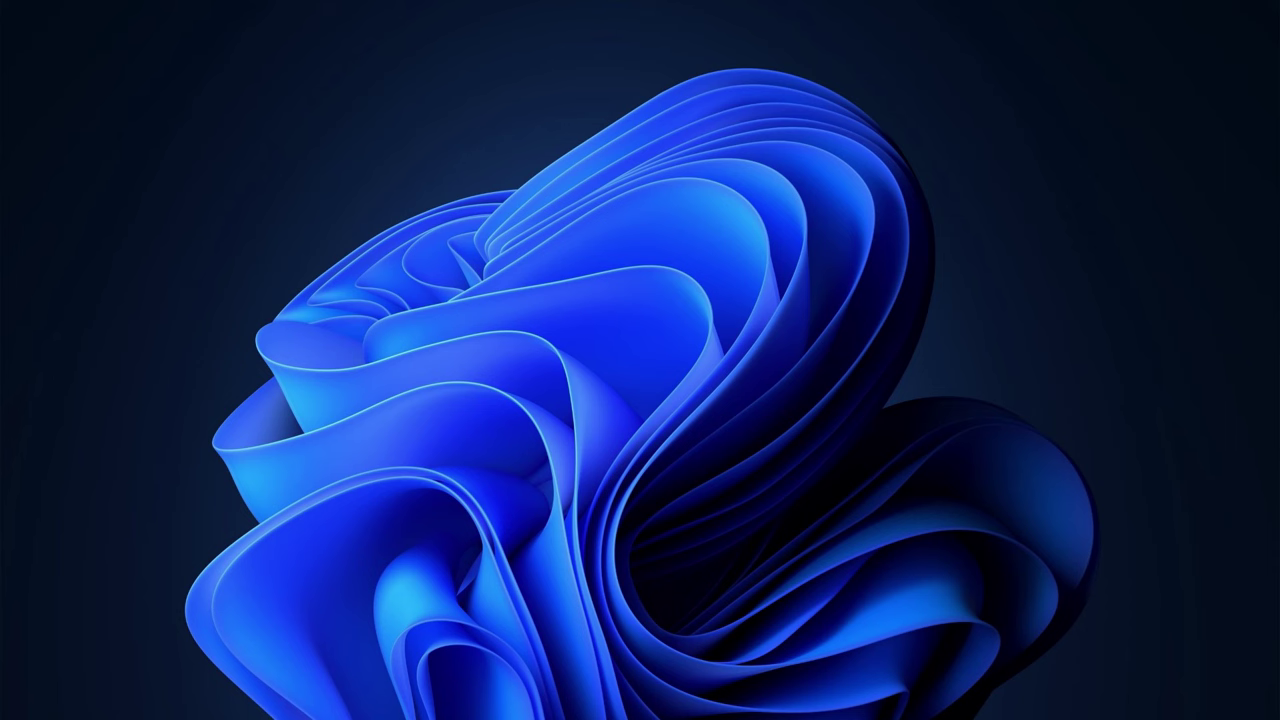
Create a folder named 'office 2021' on drive C:, then switch to Downloads
left_click(686, 696)
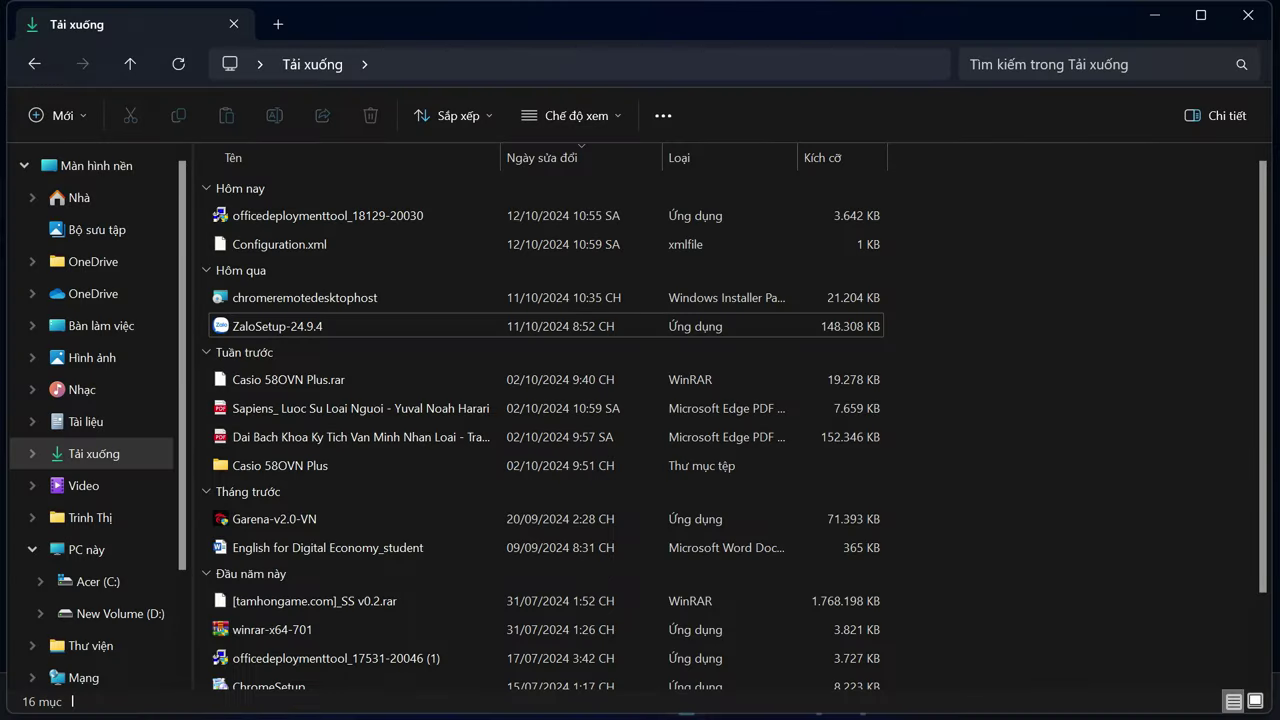
left_click(98, 581)
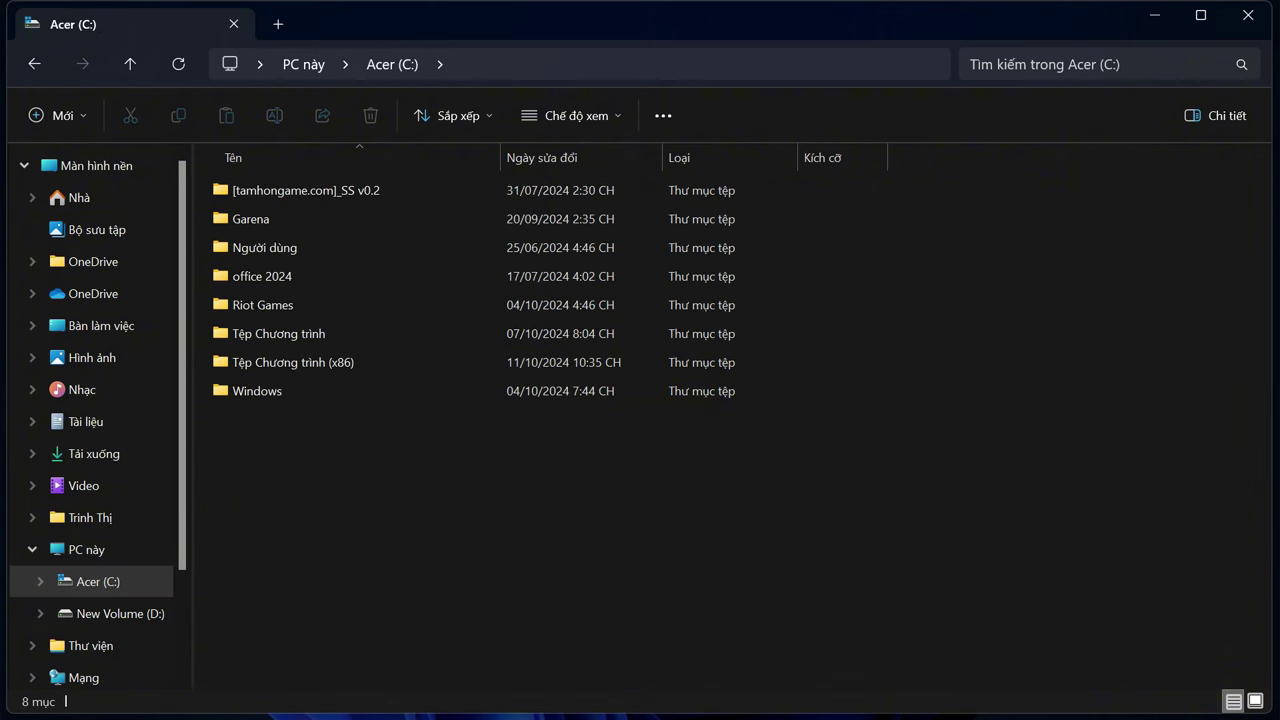
key("shift+F10")
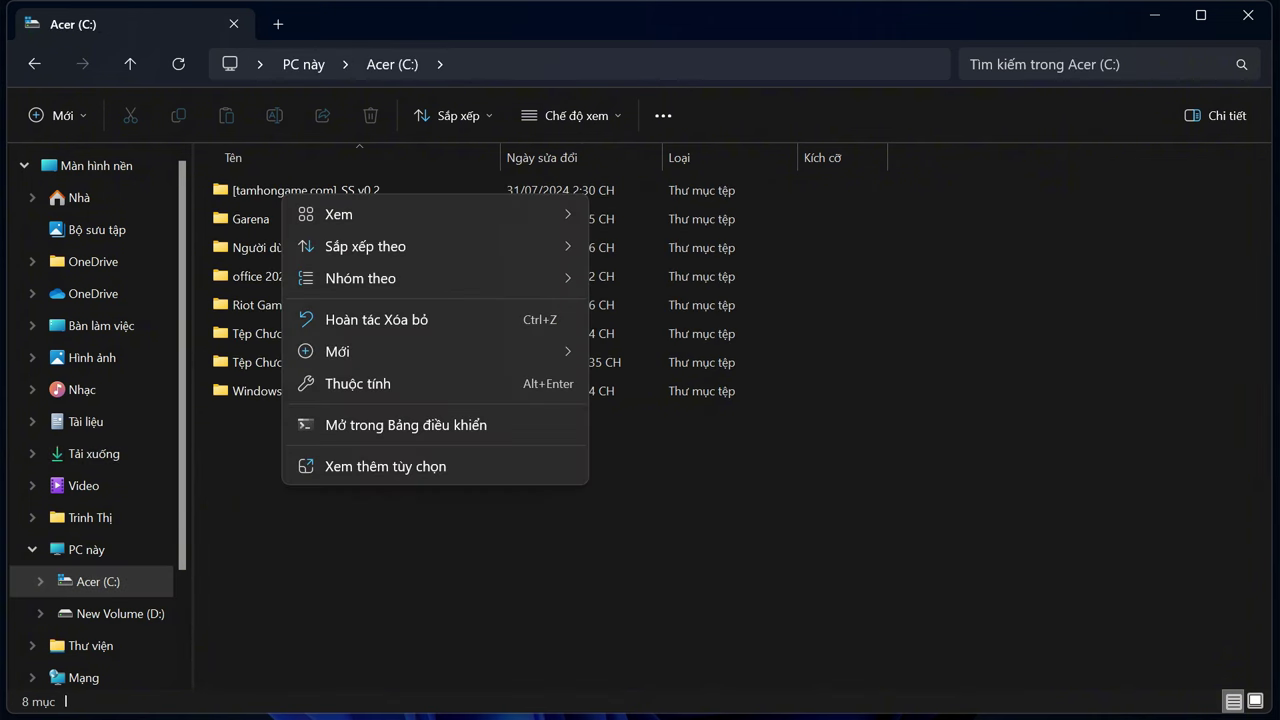
mouse_move(340, 352)
left_click(628, 355)
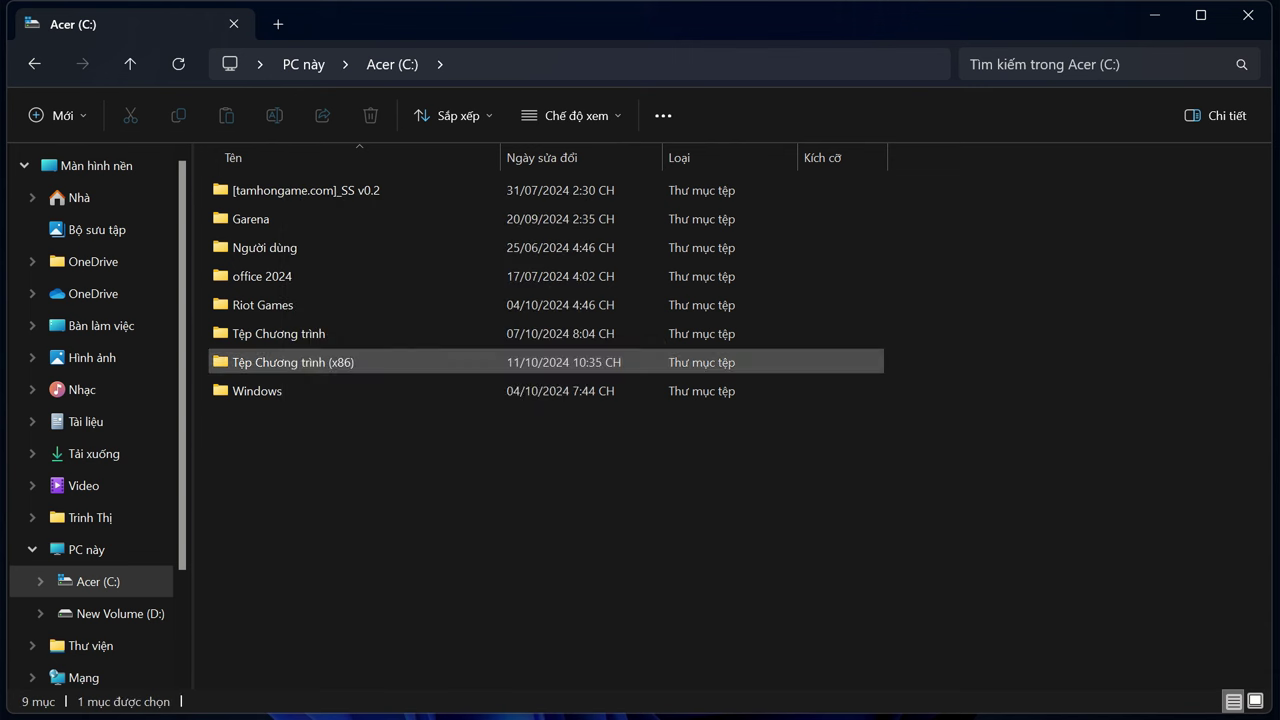
type("o")
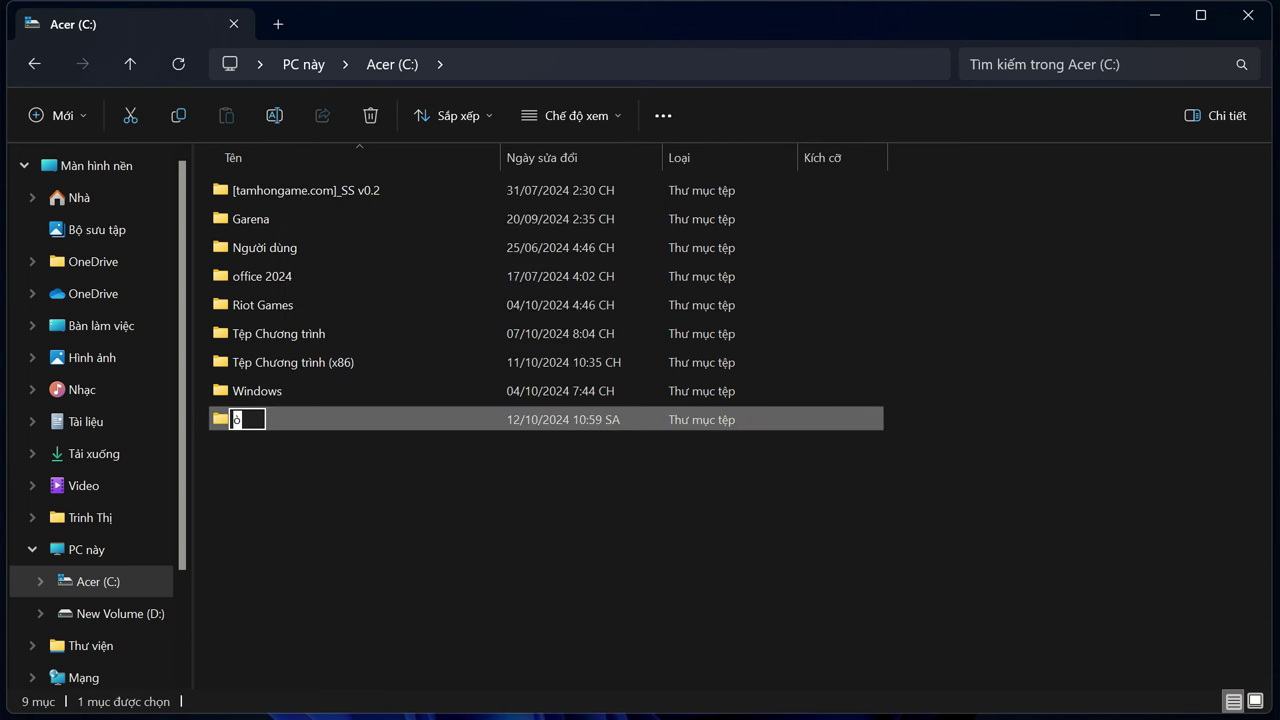
type("ffice 2")
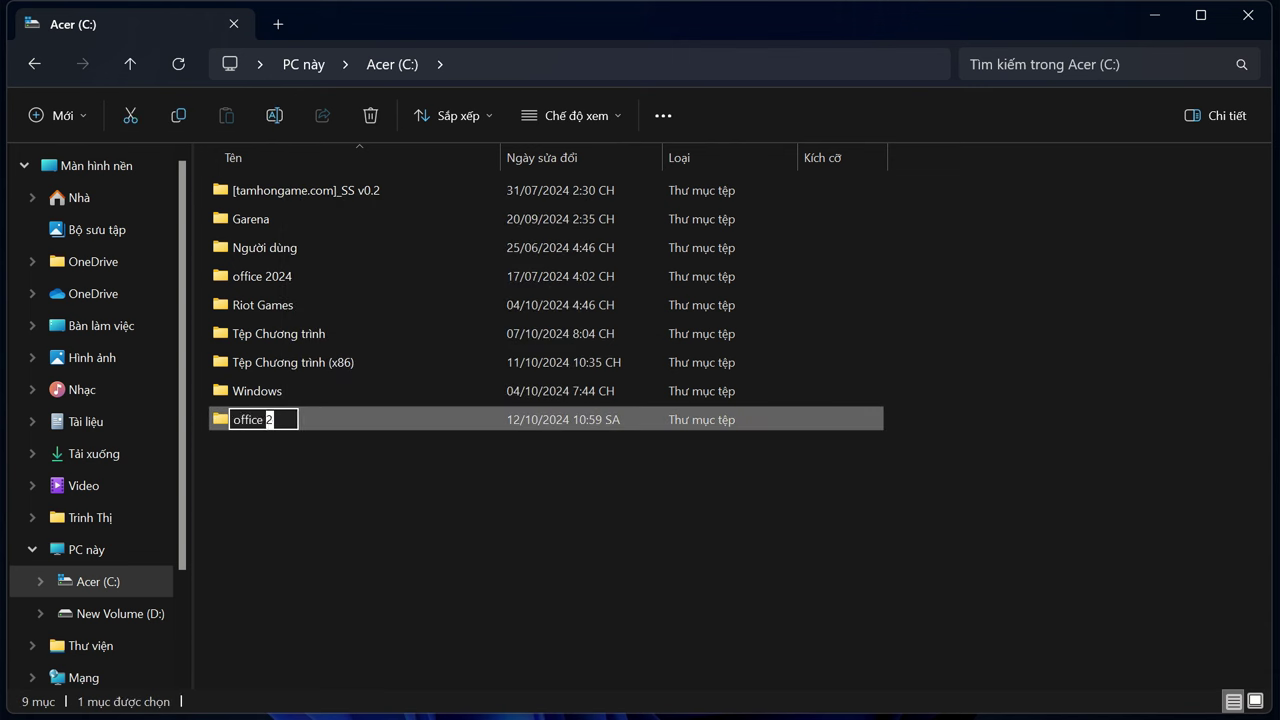
type("021")
key("Return")
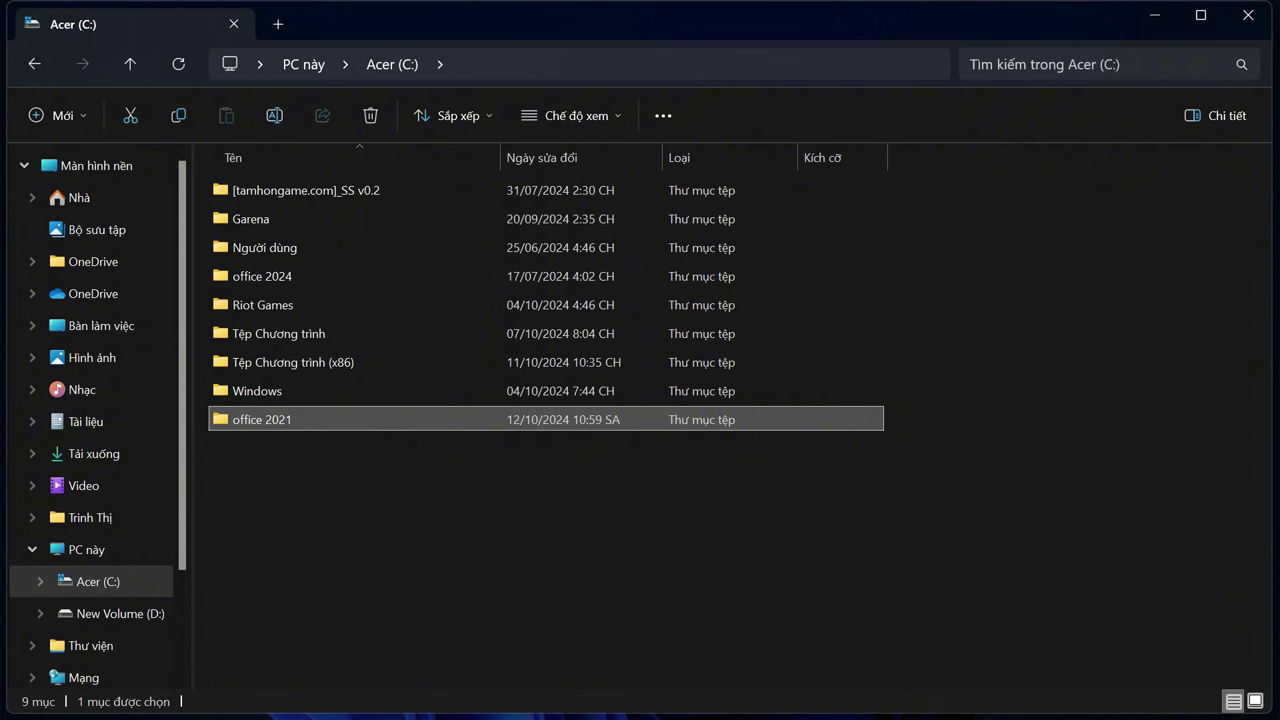
left_click(94, 453)
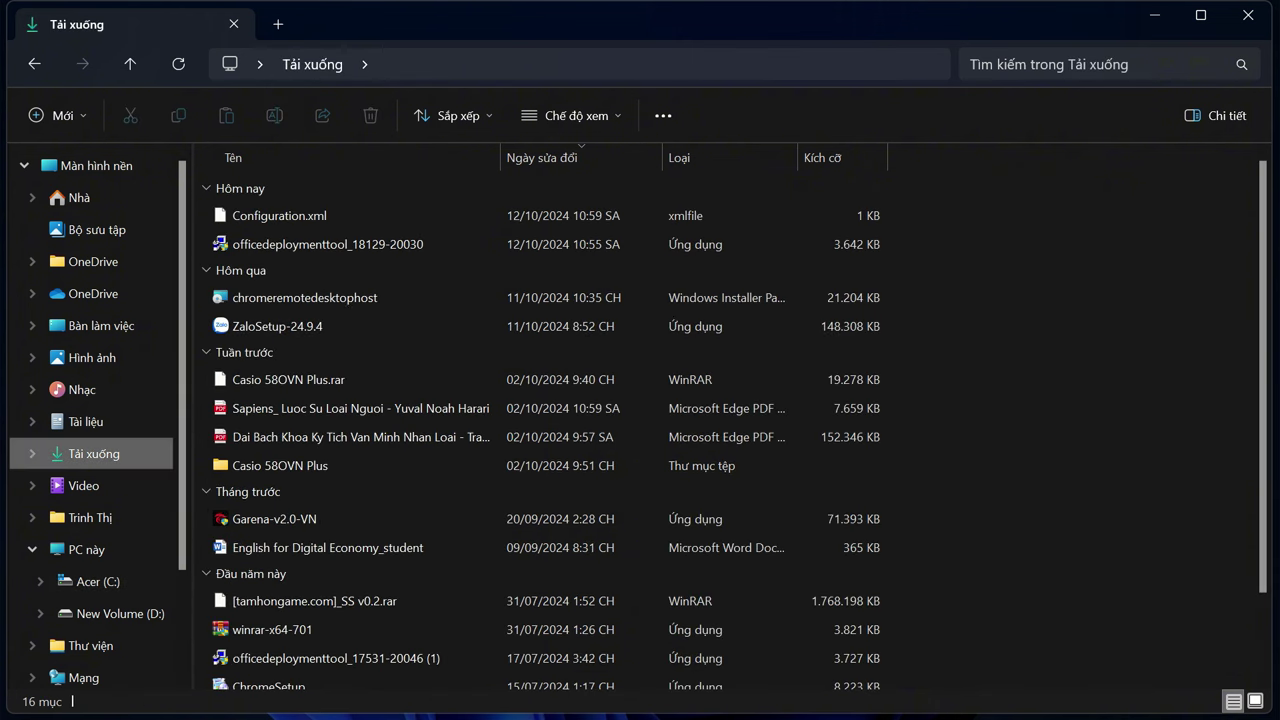
left_click(279, 215)
left_click(327, 244, "shift")
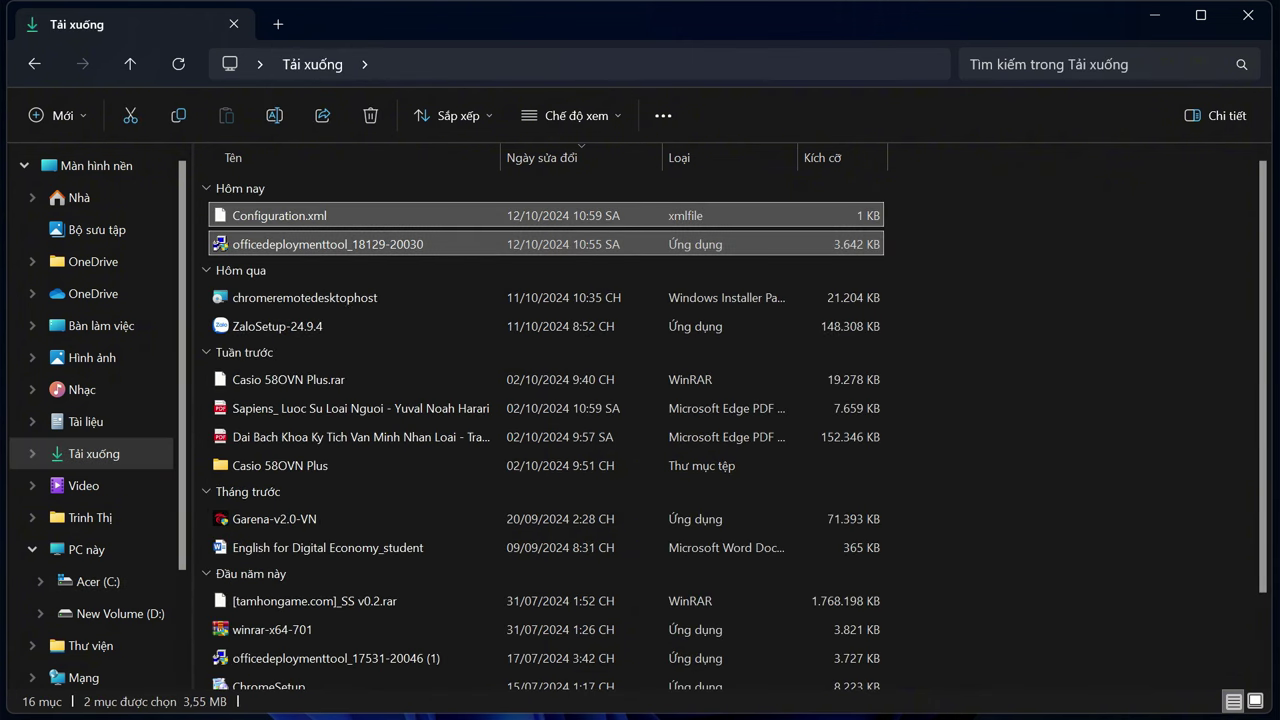
right_click(302, 251)
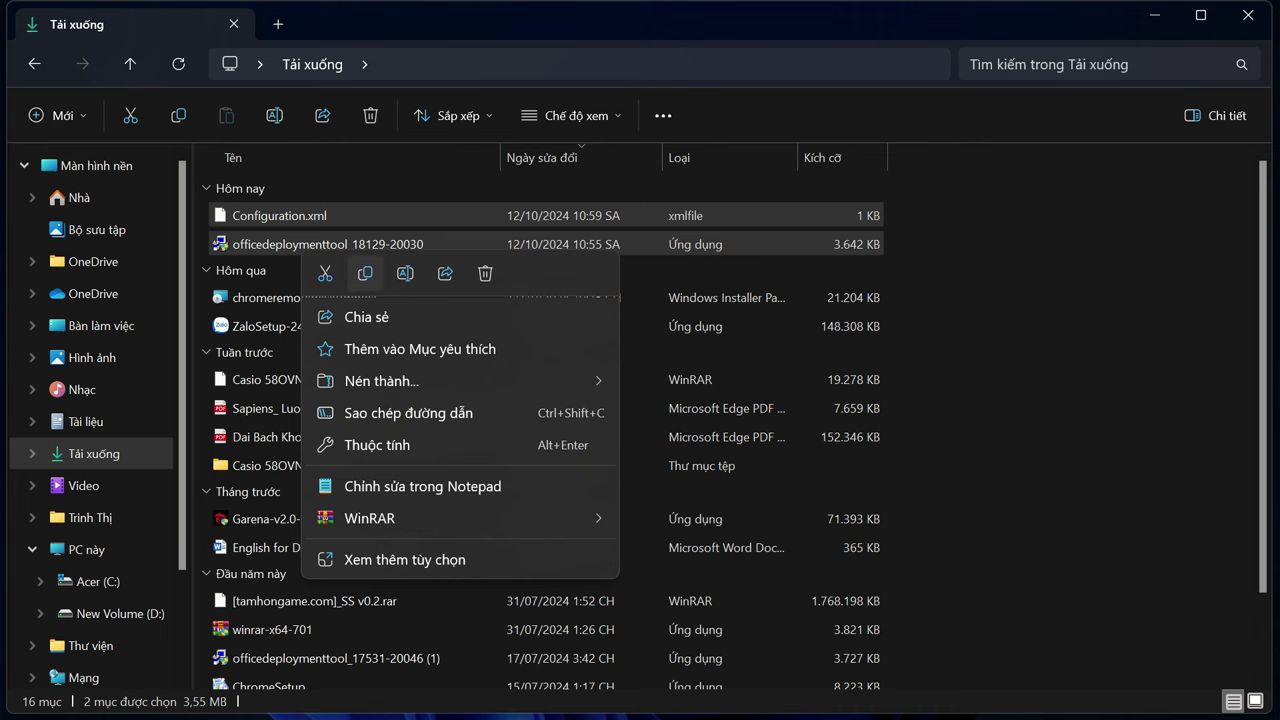
left_click(365, 273)
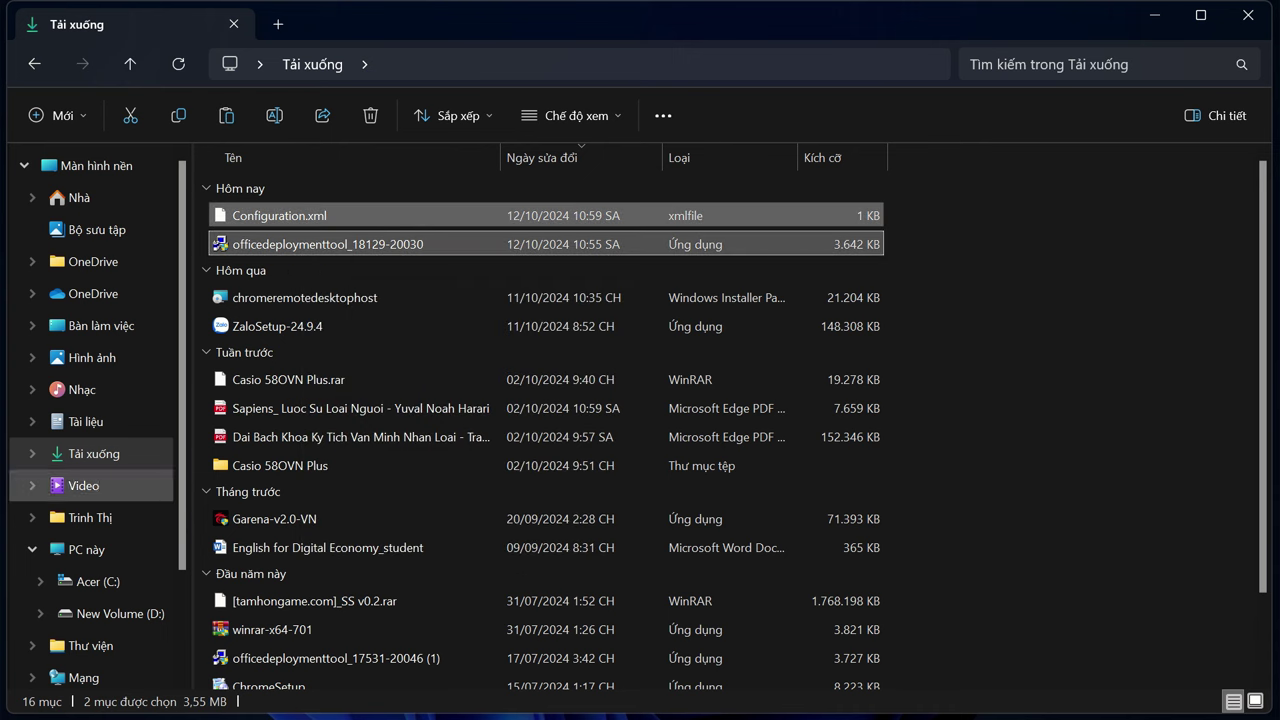
Paste both files into C:\office 2021
left_click(98, 581)
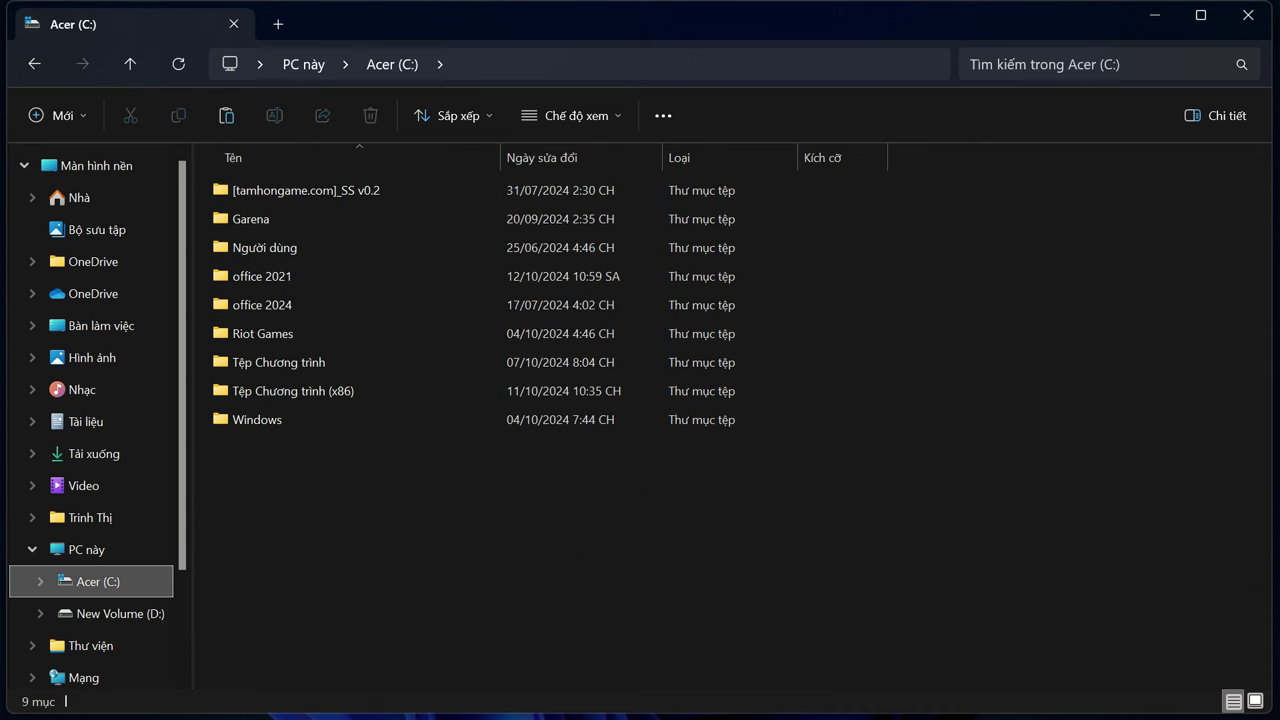
double_click(280, 275)
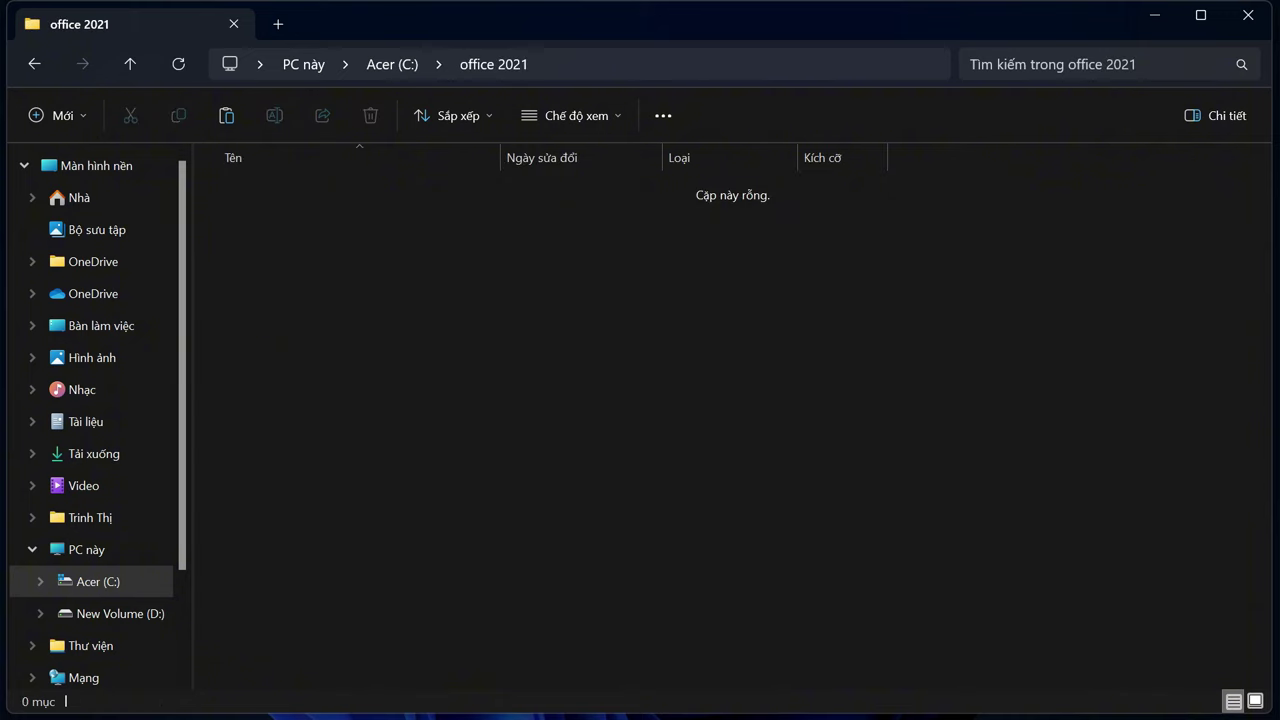
right_click(352, 260)
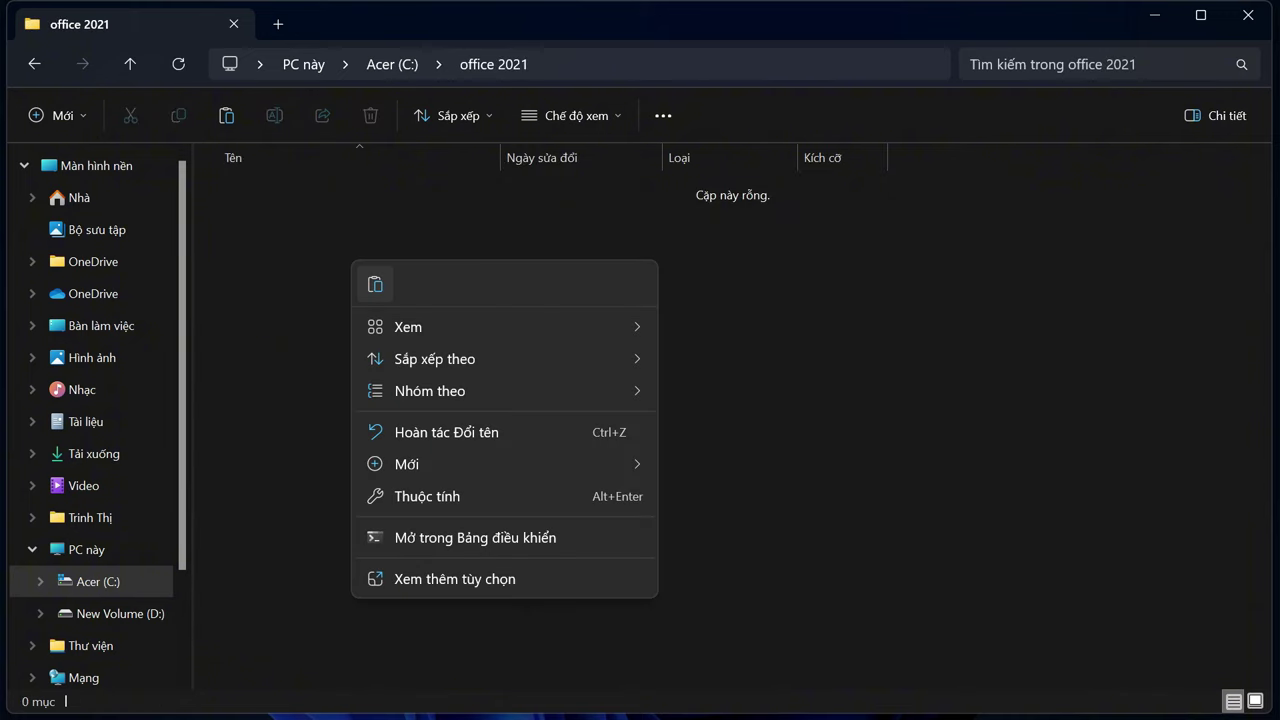
left_click(375, 284)
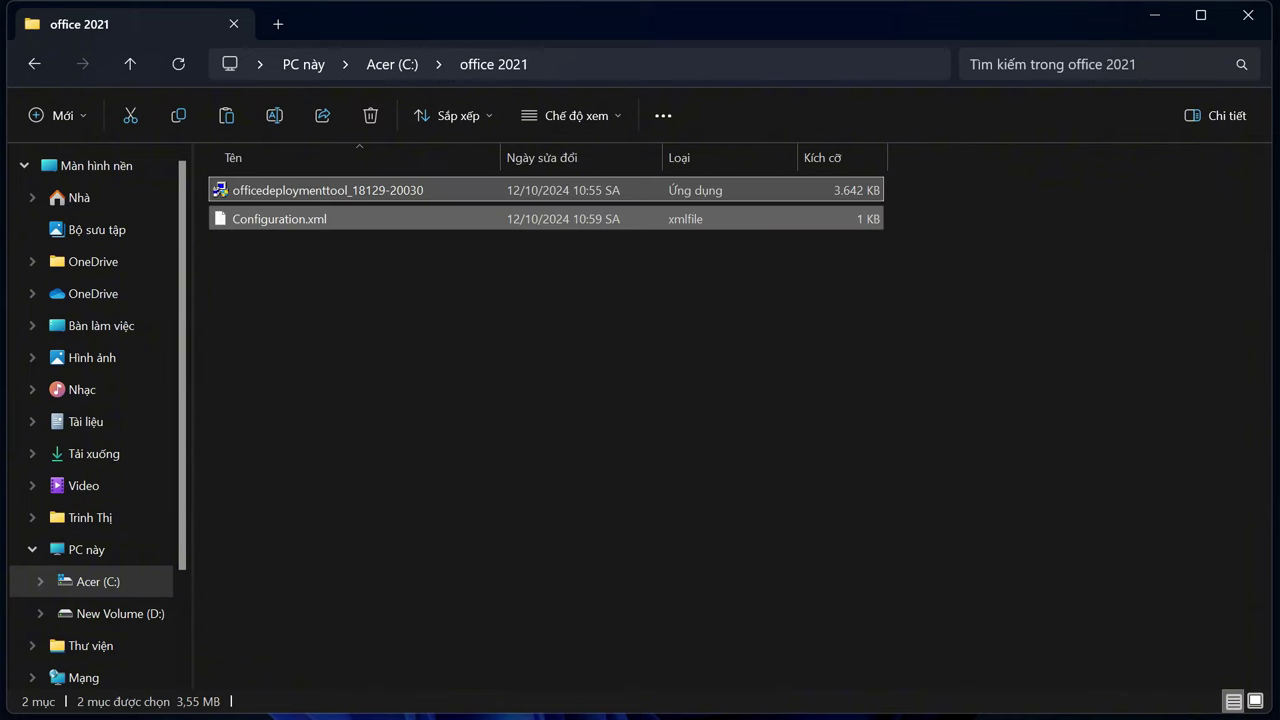
key("Escape")
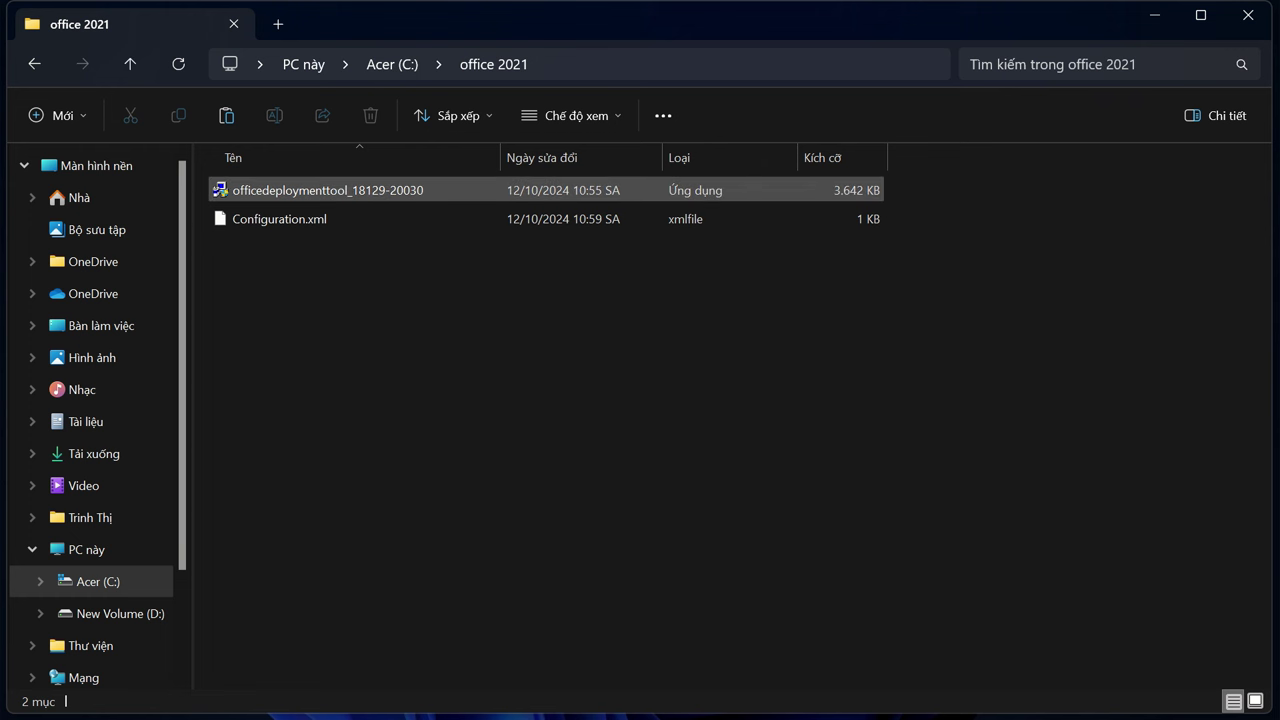
Run officedeploymenttool and accept the Microsoft software licence terms
double_click(320, 190)
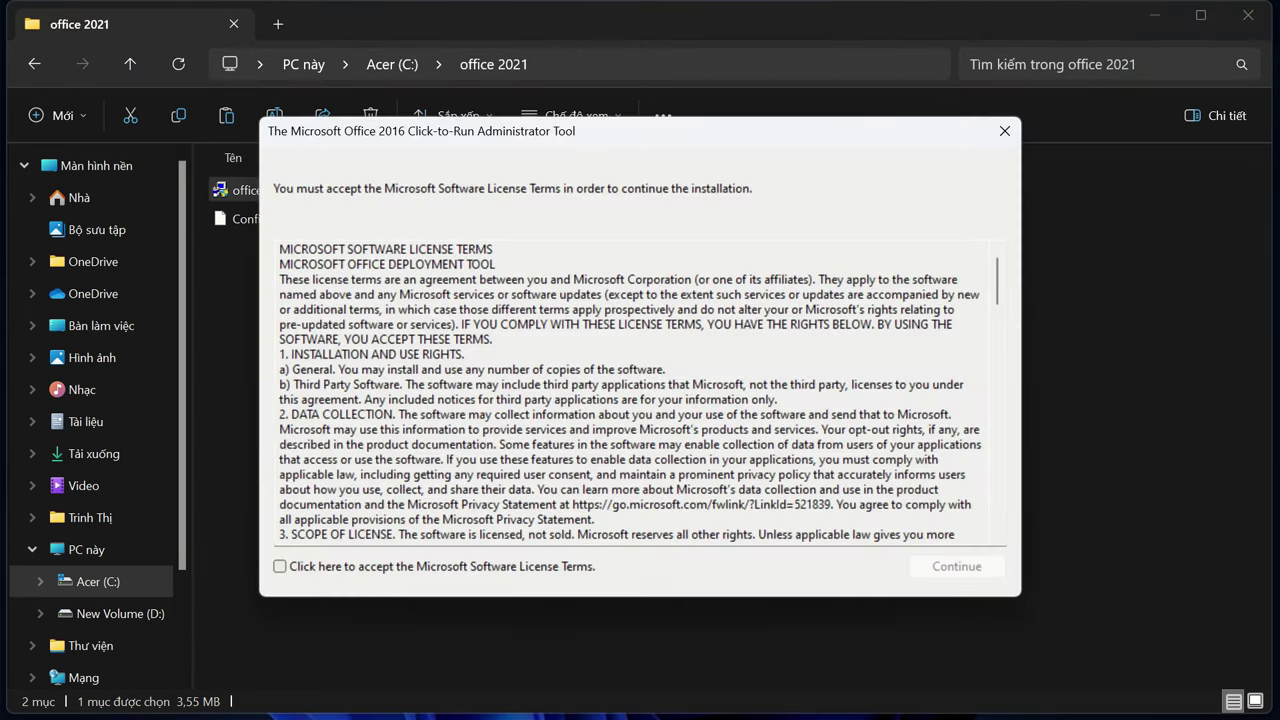
left_click(280, 566)
left_click(956, 566)
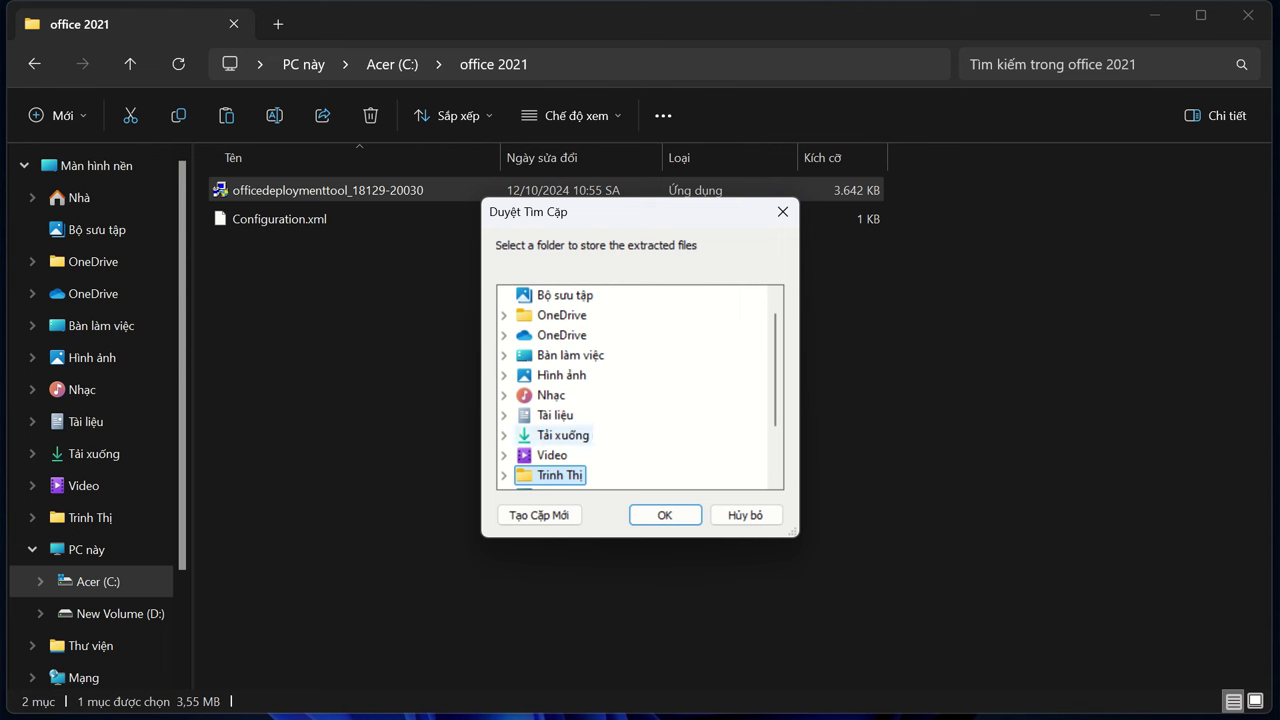
Extract the deployment tool files into C:\office 2021 and dismiss the success message
scroll(550, 437, "down", 1)
scroll(550, 437, "down", 1)
left_click(504, 415)
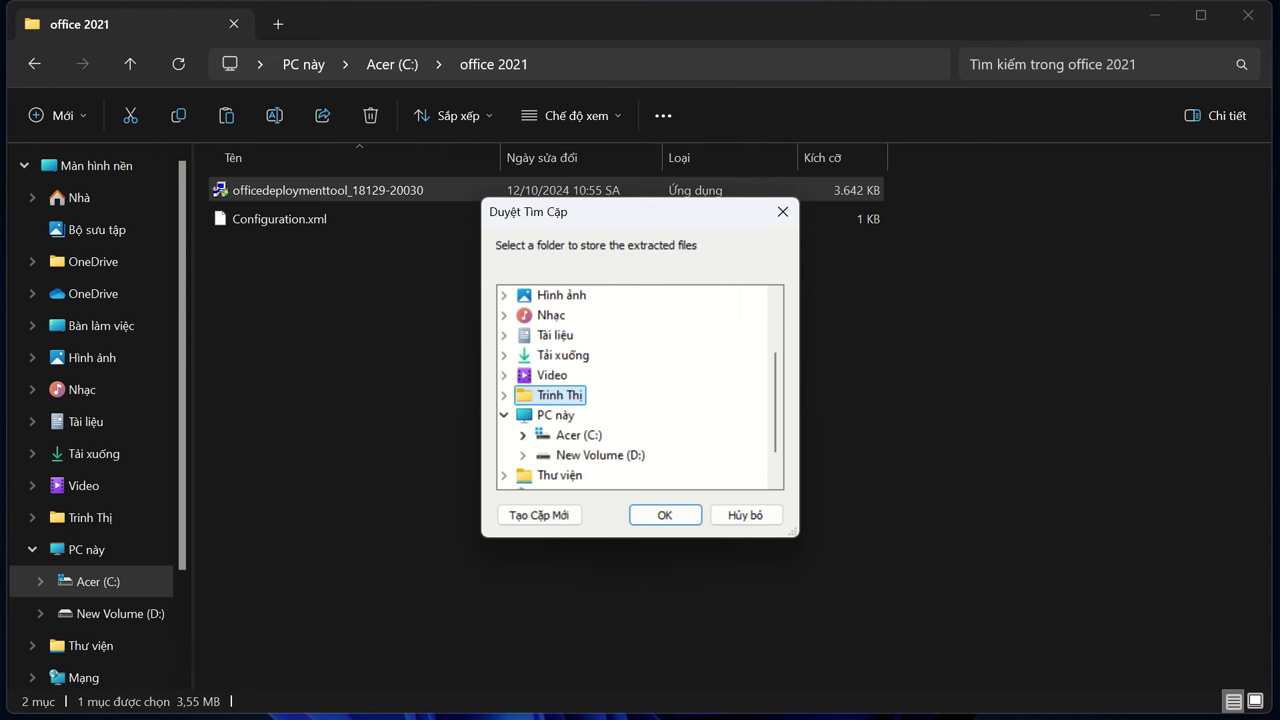
left_click(522, 435)
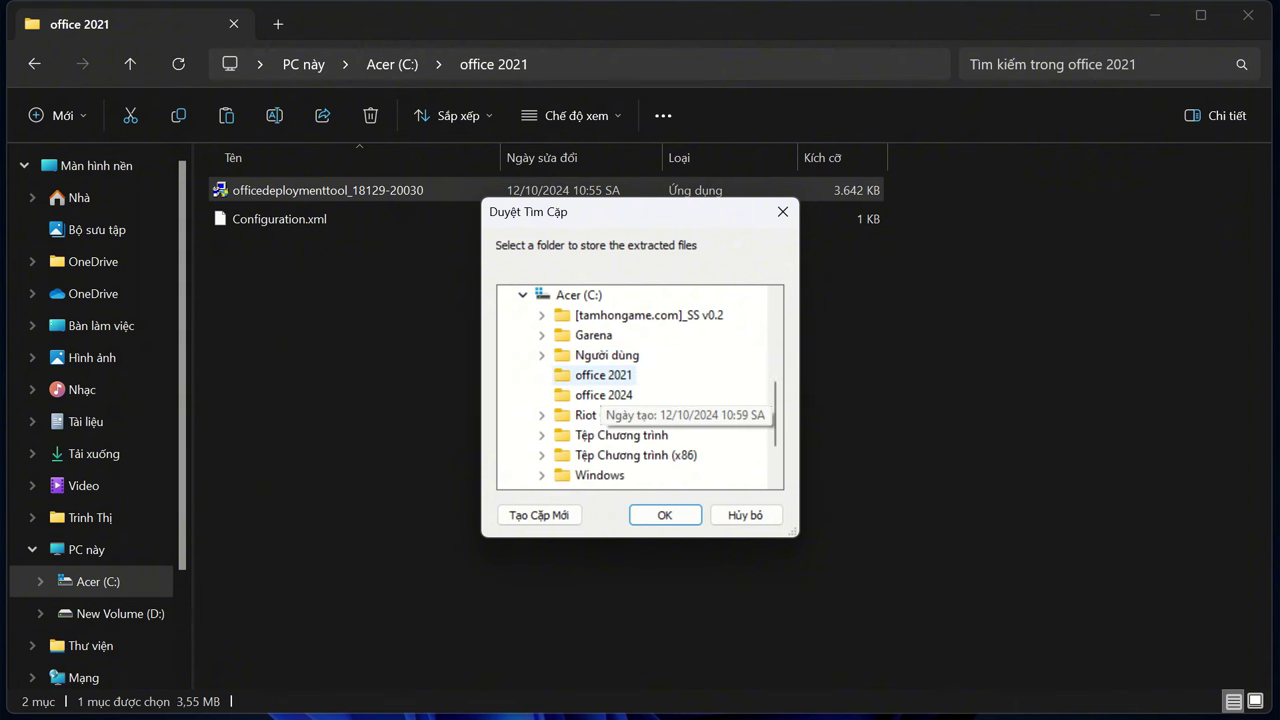
left_click(603, 375)
key("Return")
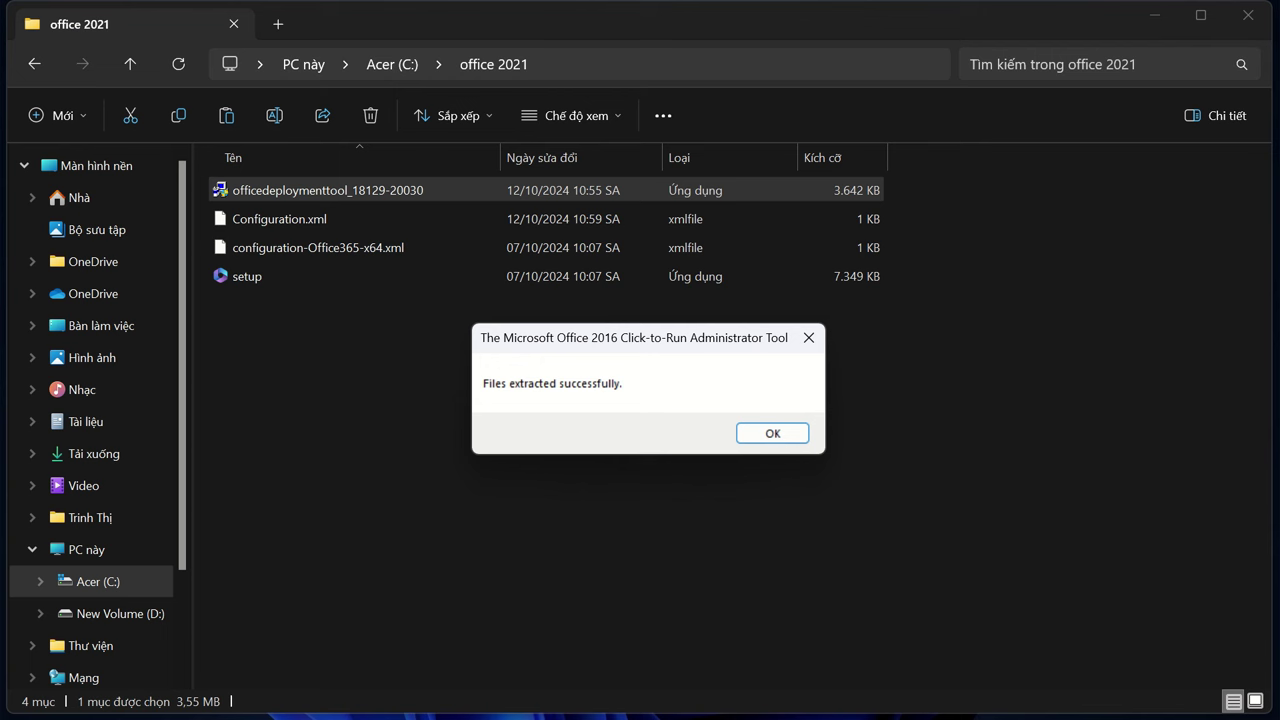
key("Return")
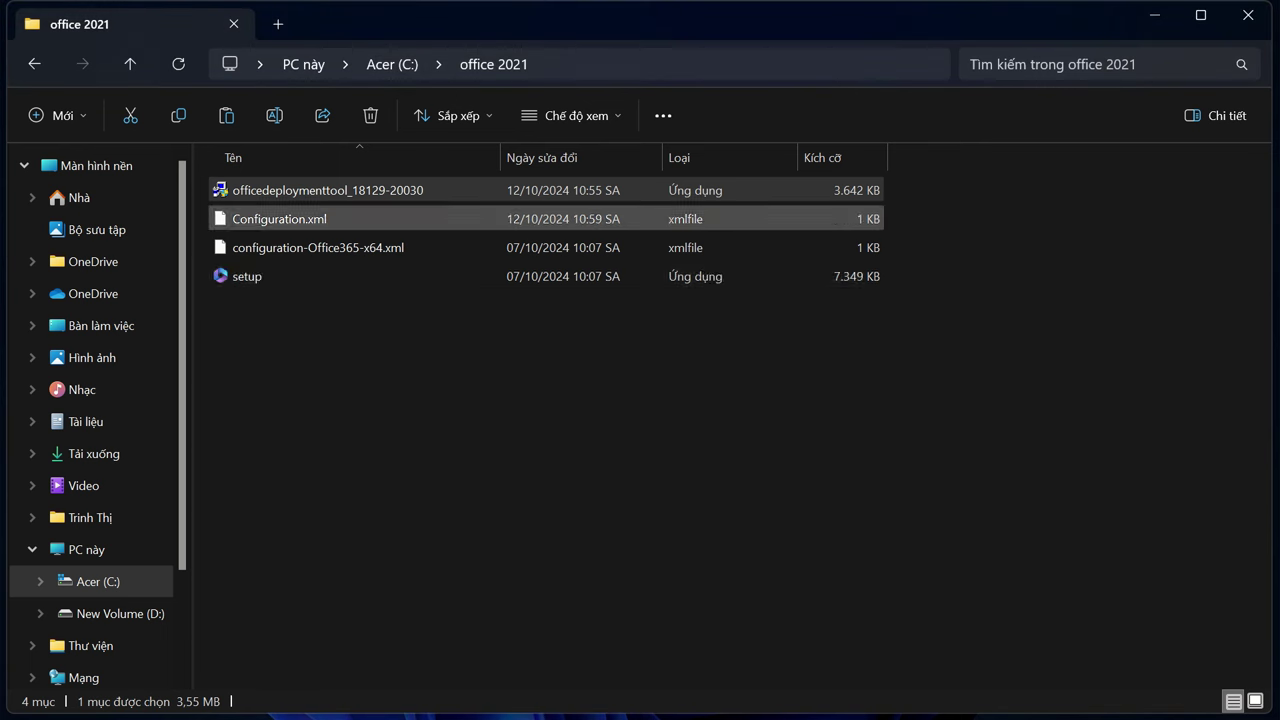
Close File Explorer and launch Command Prompt by searching 'cmd'
key("alt+F4")
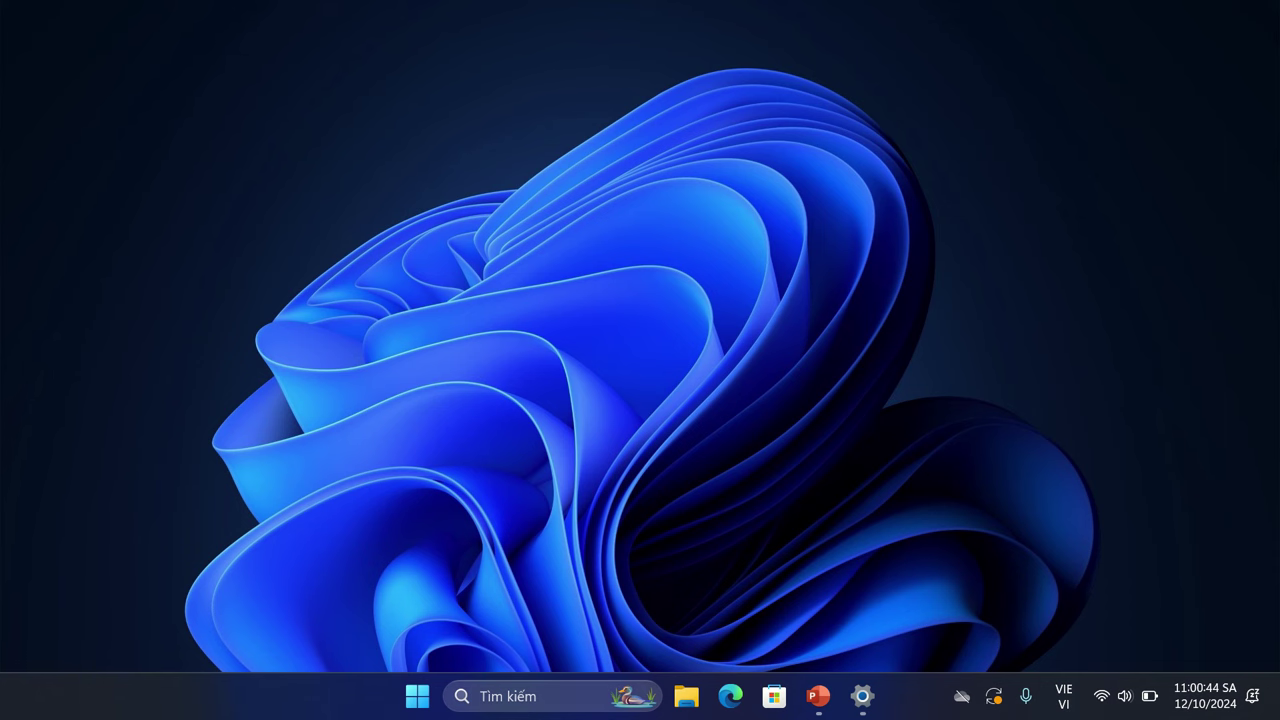
key("super+s")
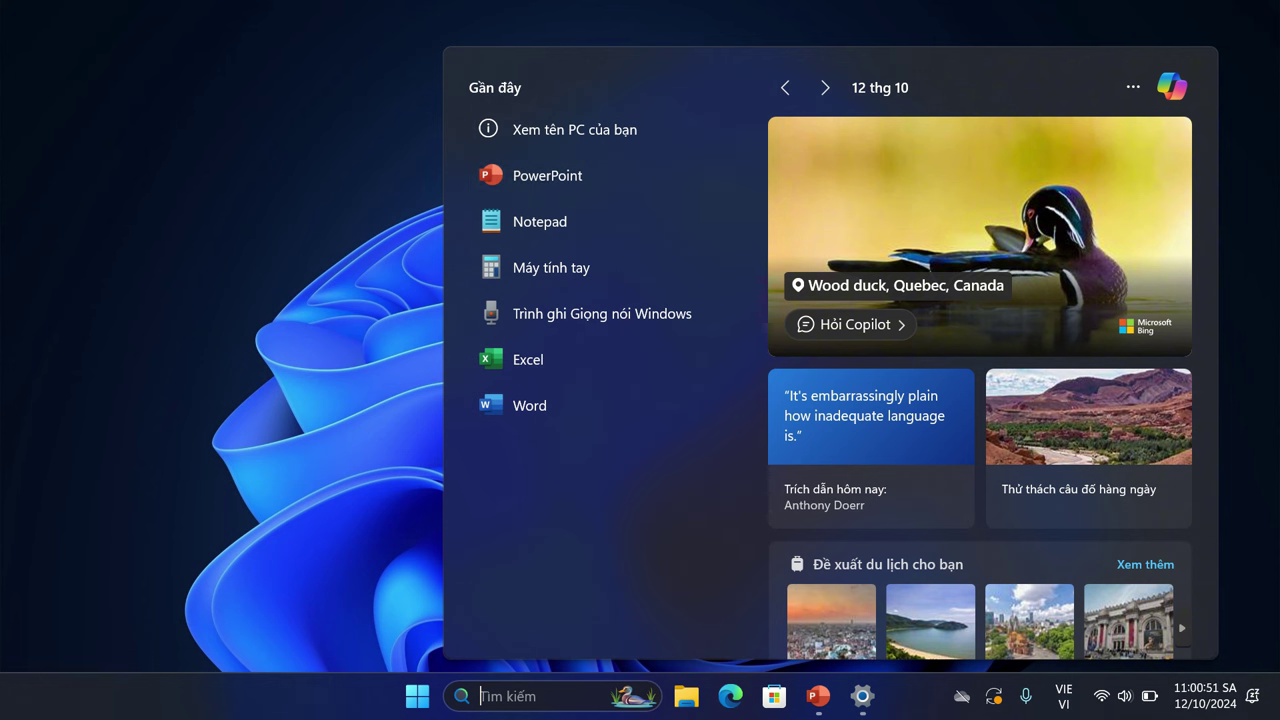
type("cmd")
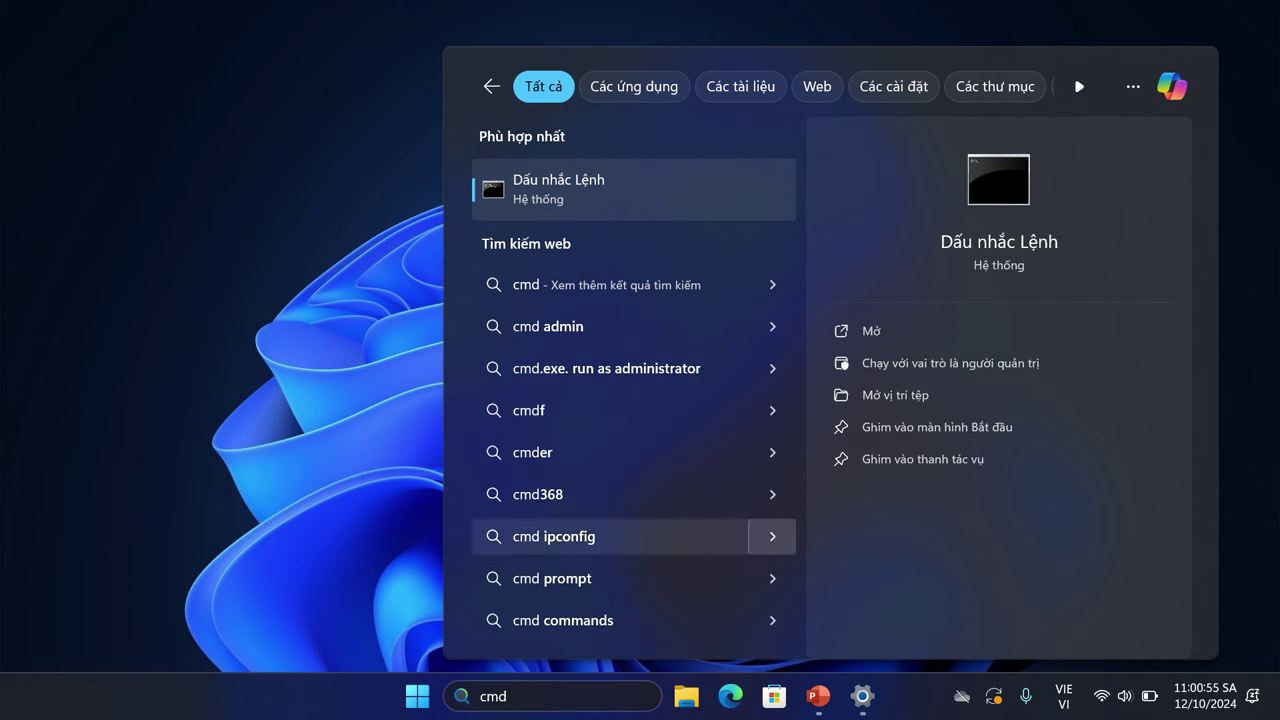
left_click(871, 331)
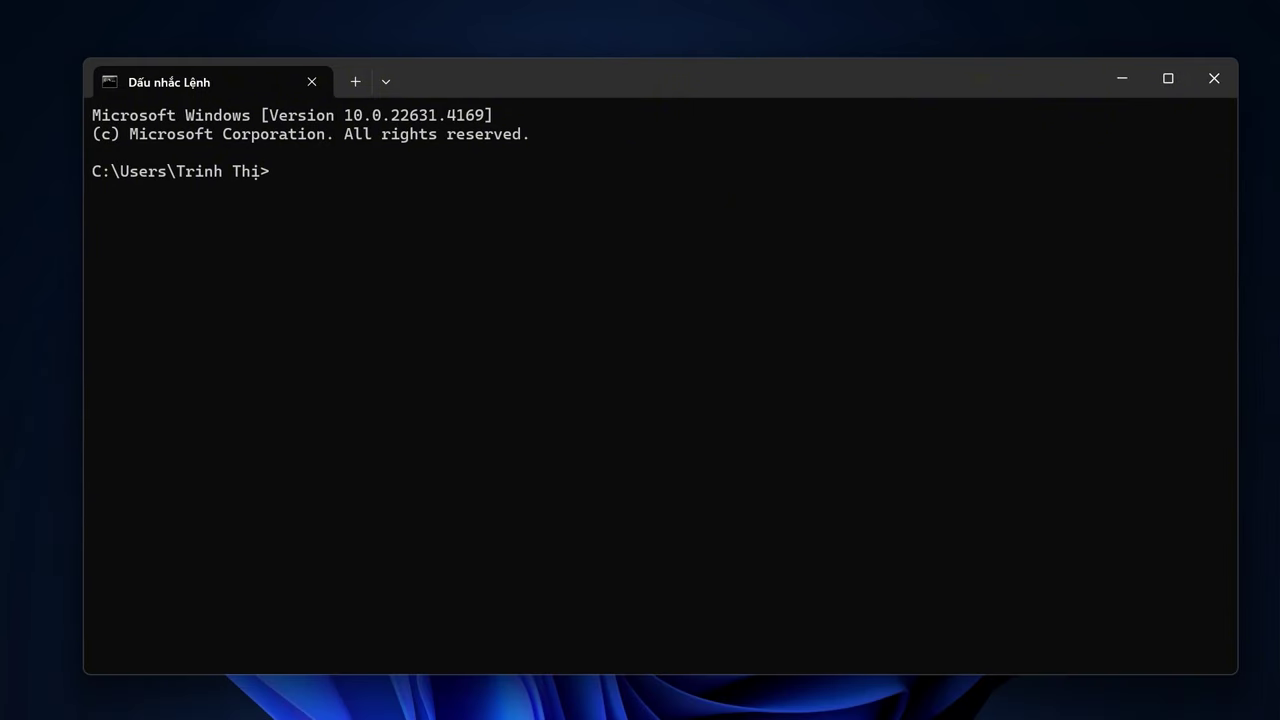
Change directory to c:\office 2021
type("cd c:")
type("\\off")
type("ice âđ")
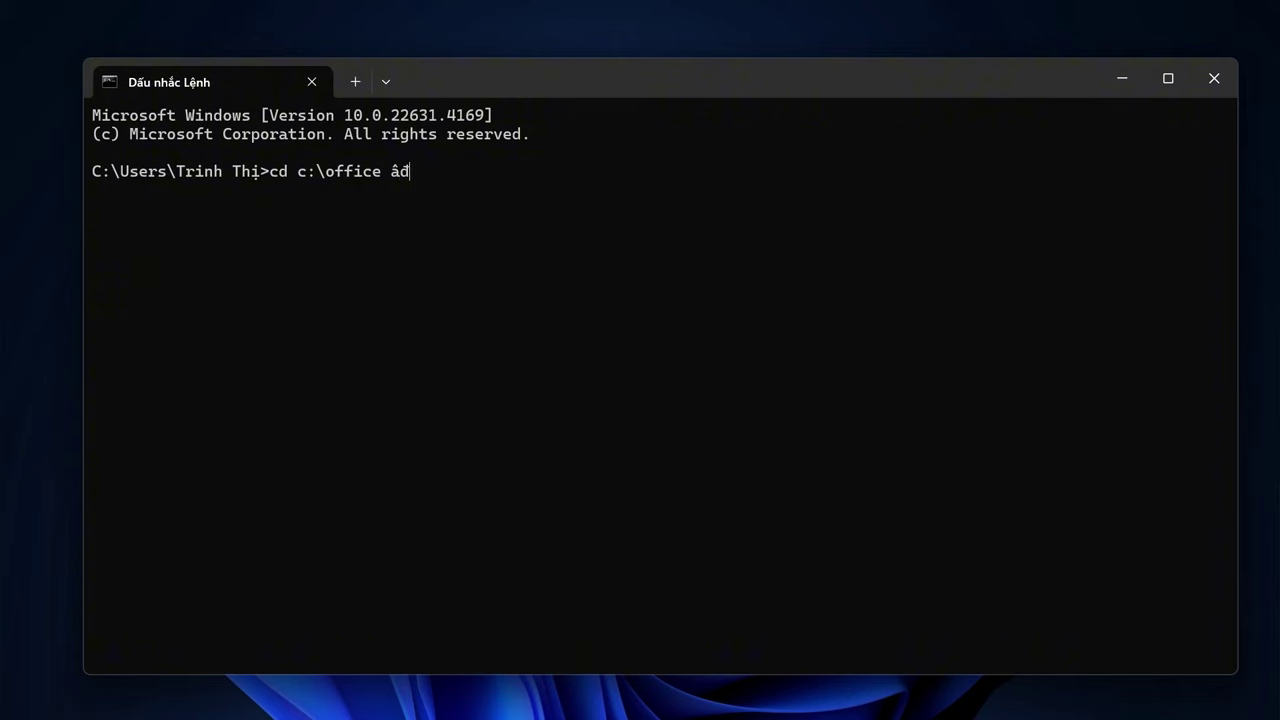
key("BackSpace")
type("2021")
key("Return")
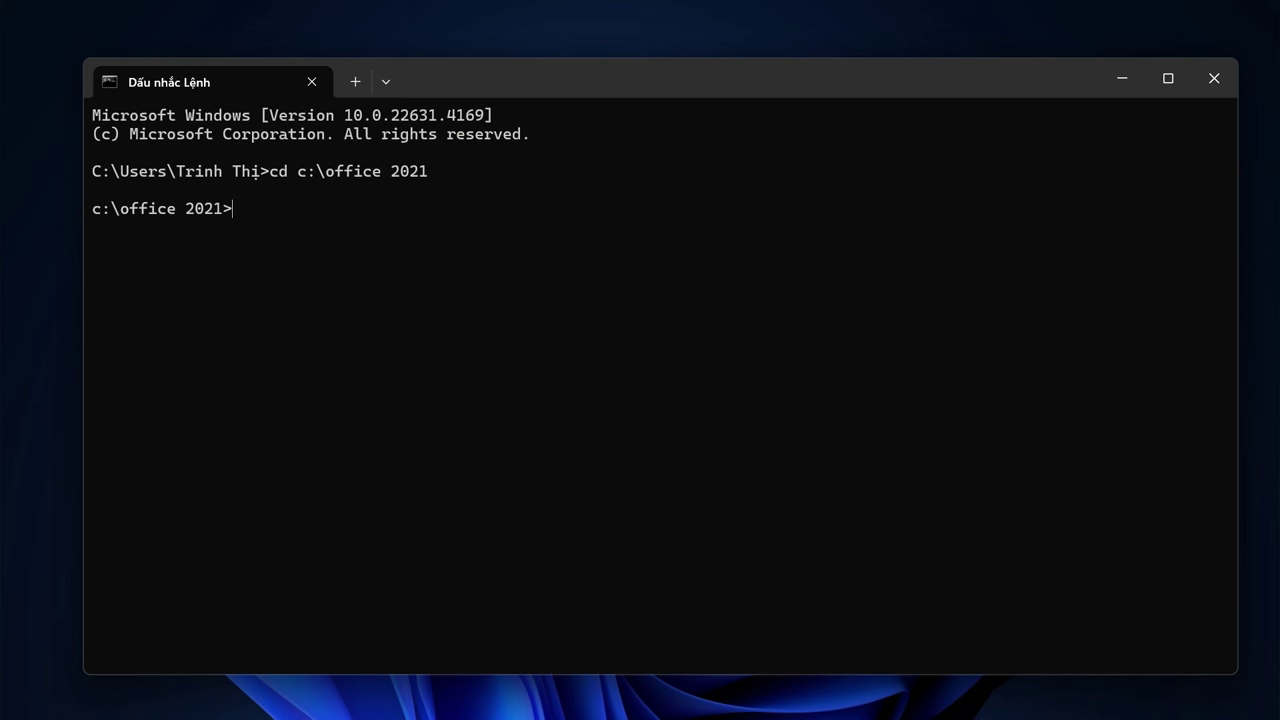
Run 'setup.exe /configure configuration.xml' and close the Office installed confirmation
type("set")
type("up.")
type("exe /")
type("conf")
type("igure")
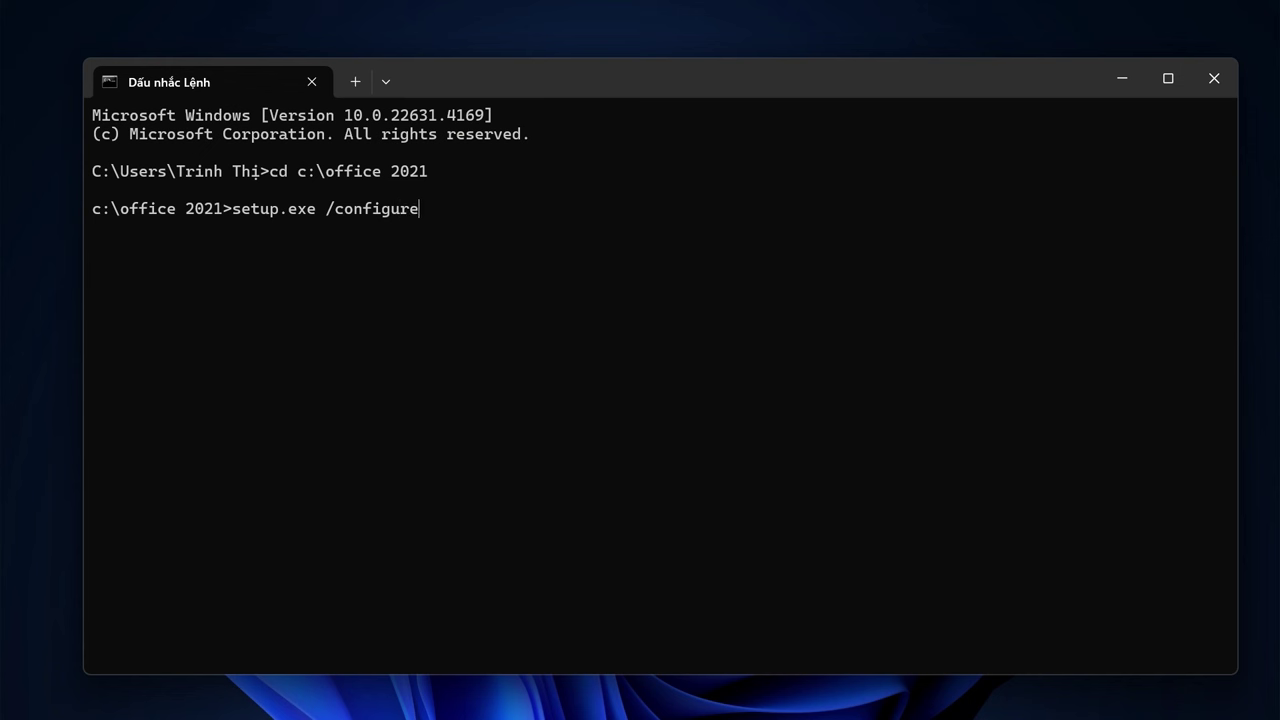
type(" con")
type("figurat")
type("ion.xml")
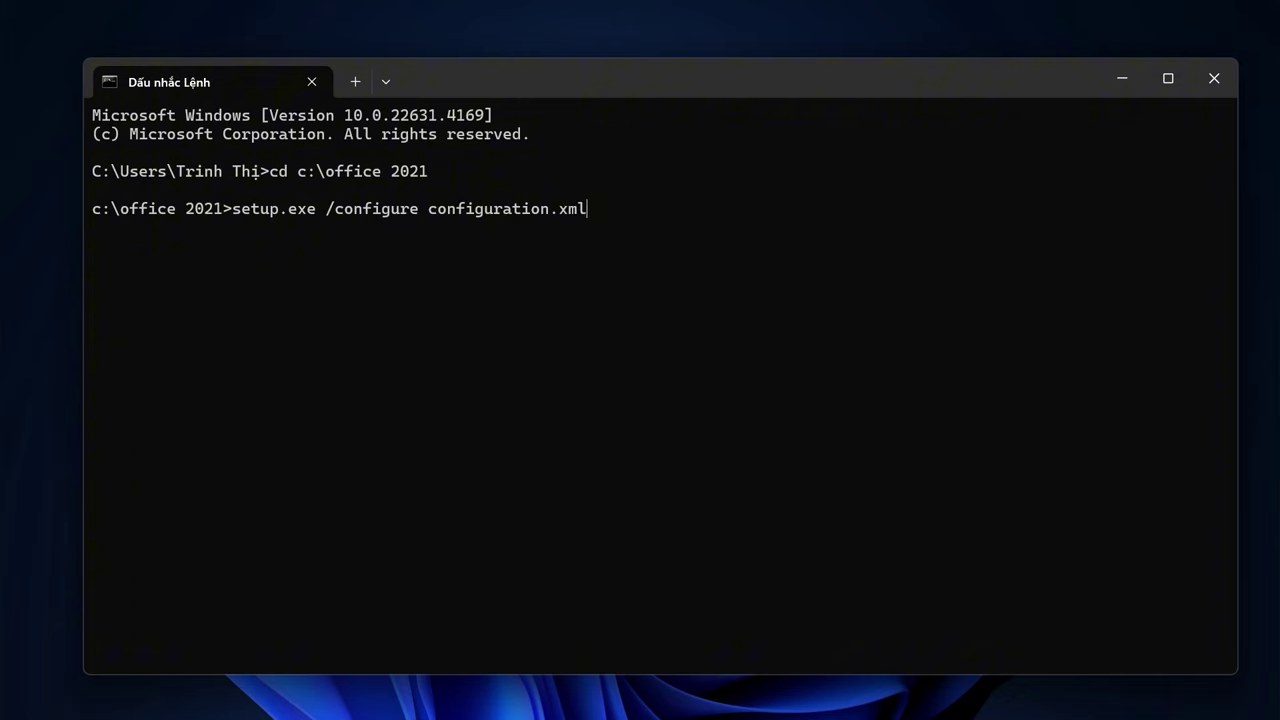
key("Return")
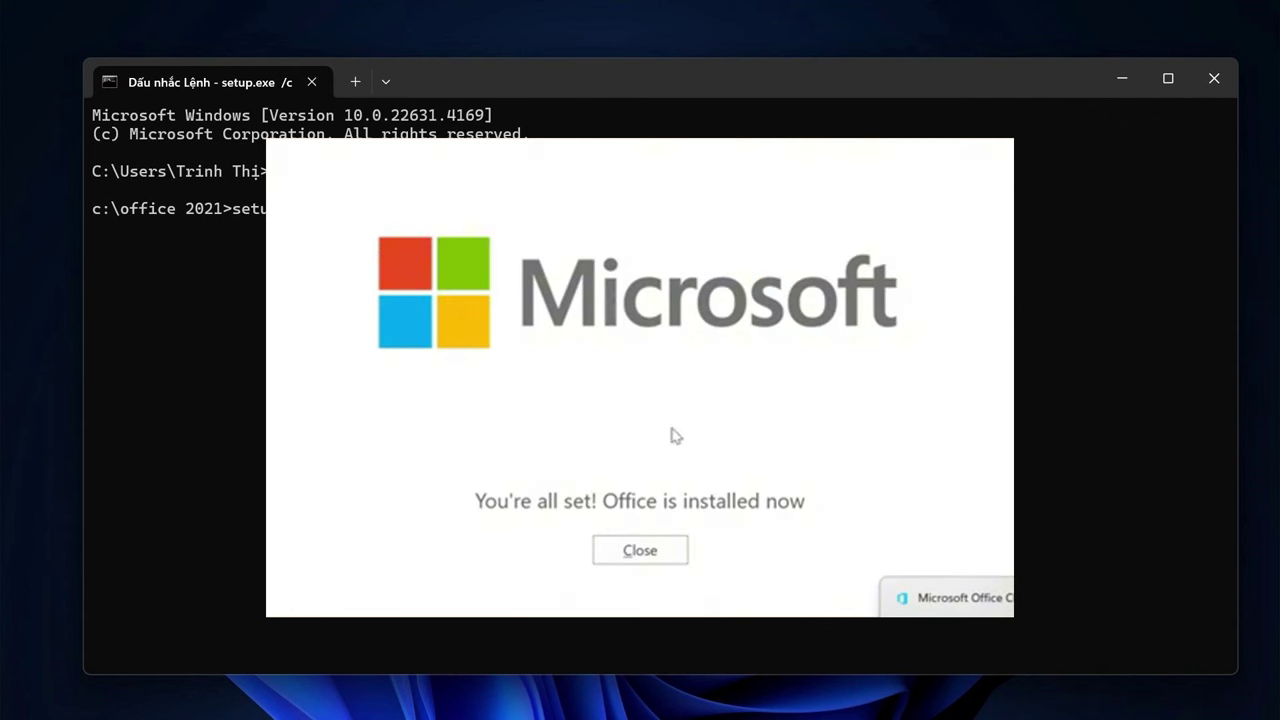
left_click(652, 549)
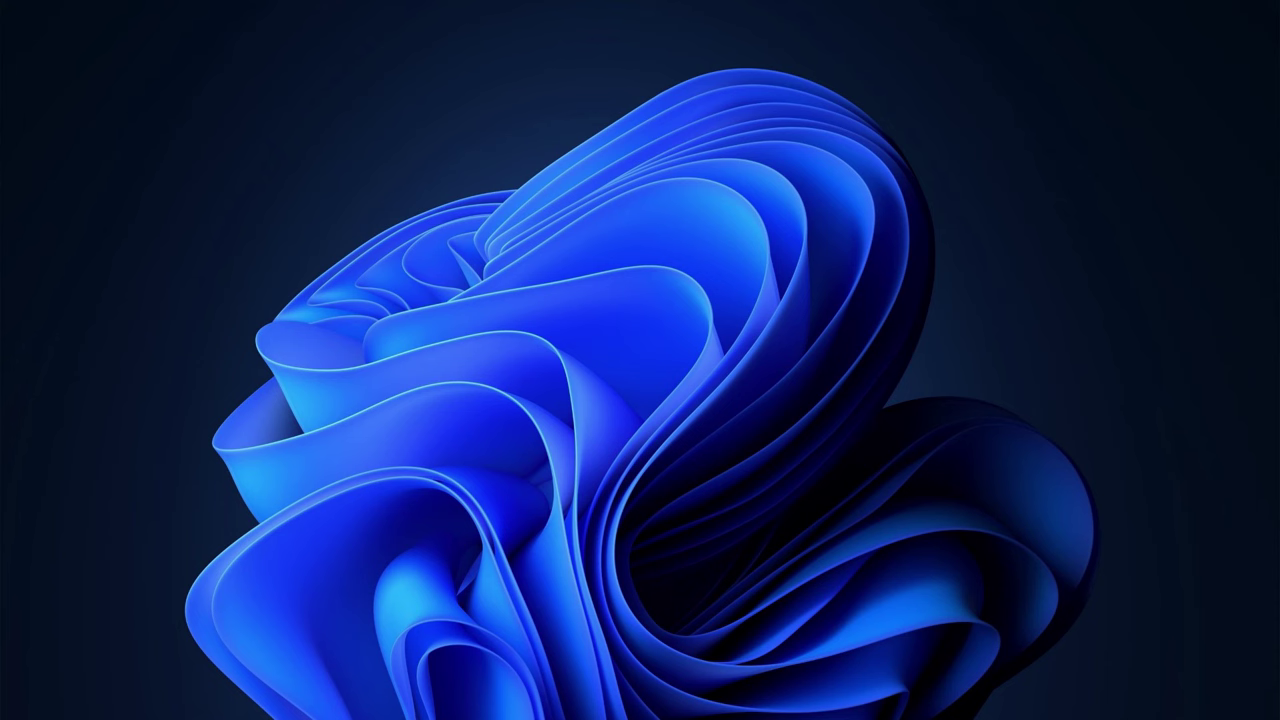
Launch Microsoft Word from the taskbar search and start a blank document
left_click(490, 696)
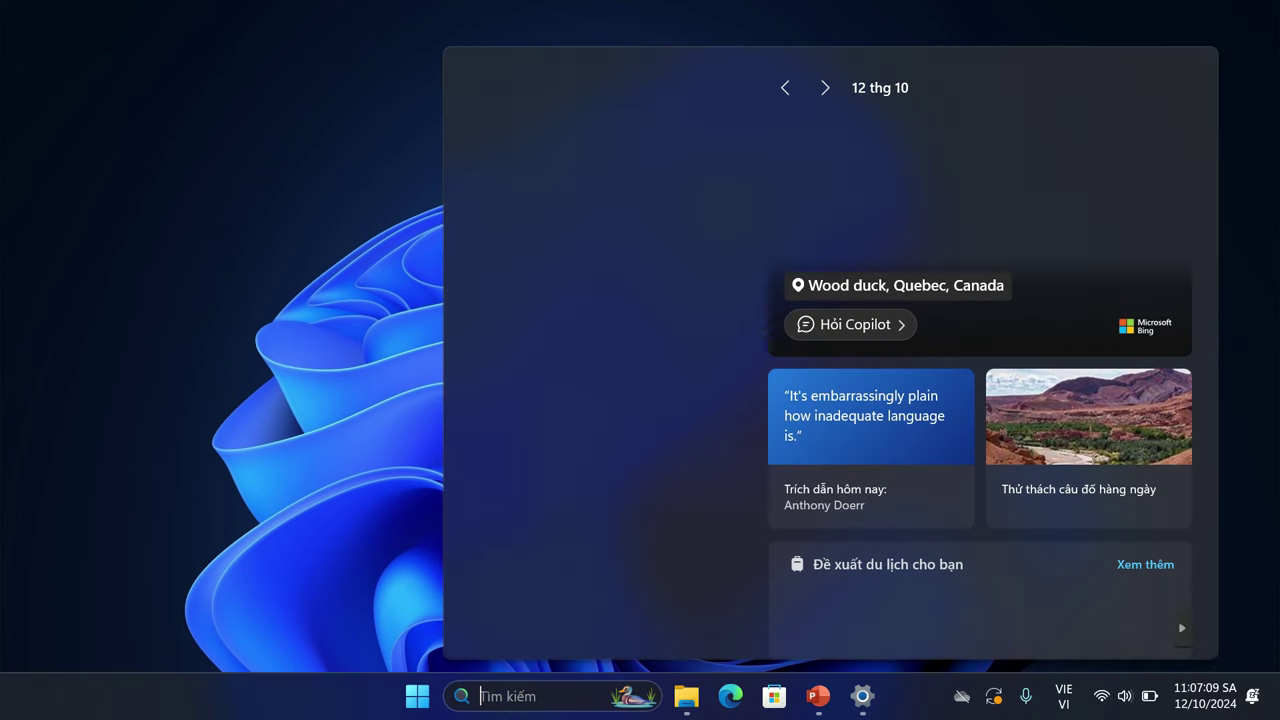
type("word")
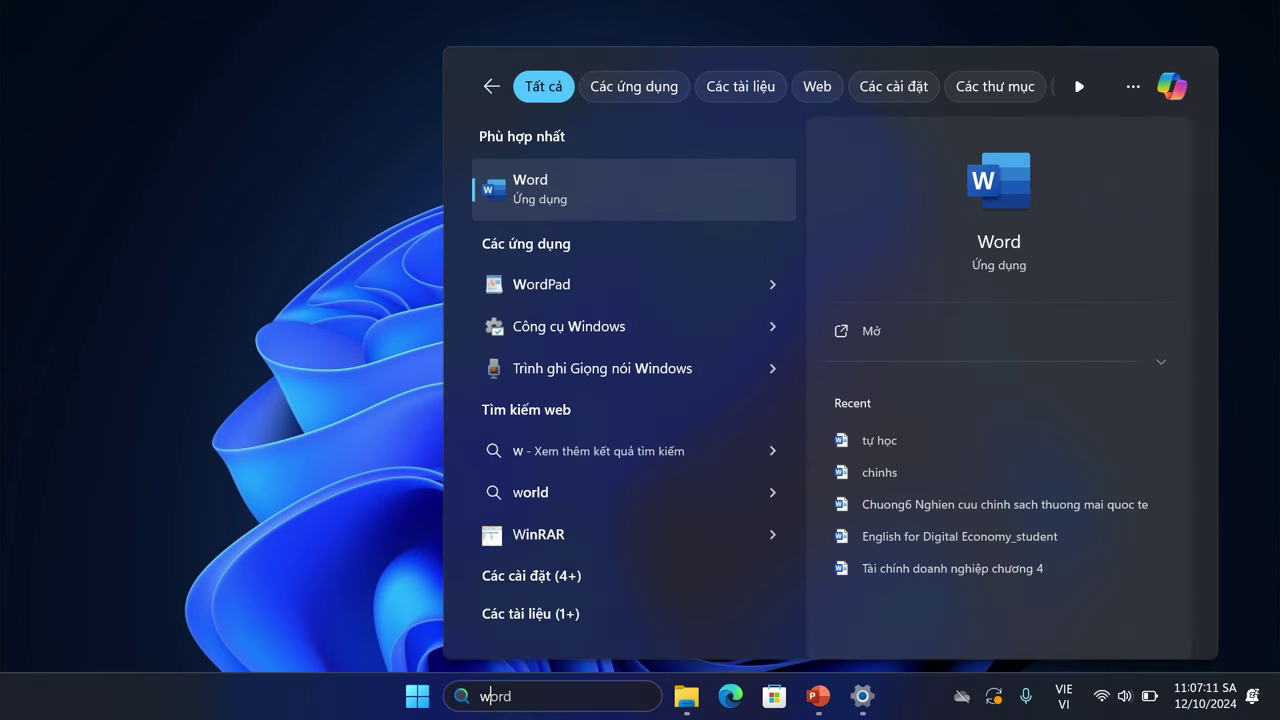
key("Return")
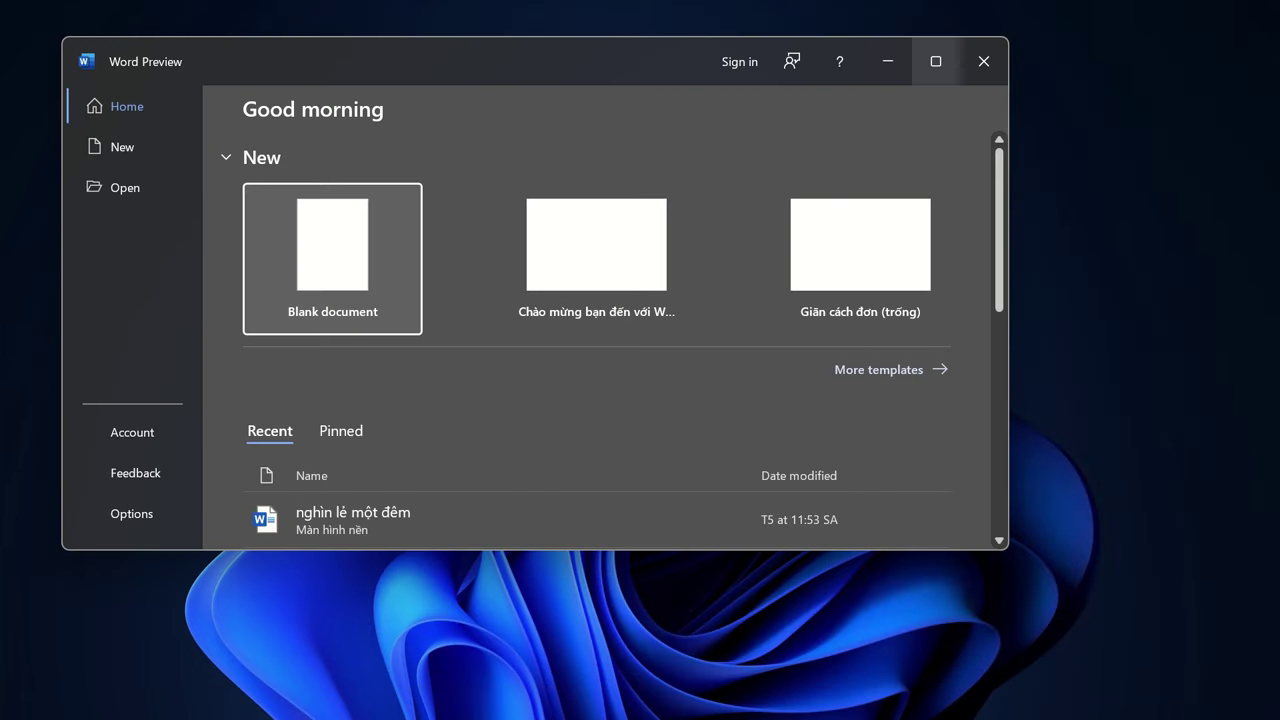
key("Return")
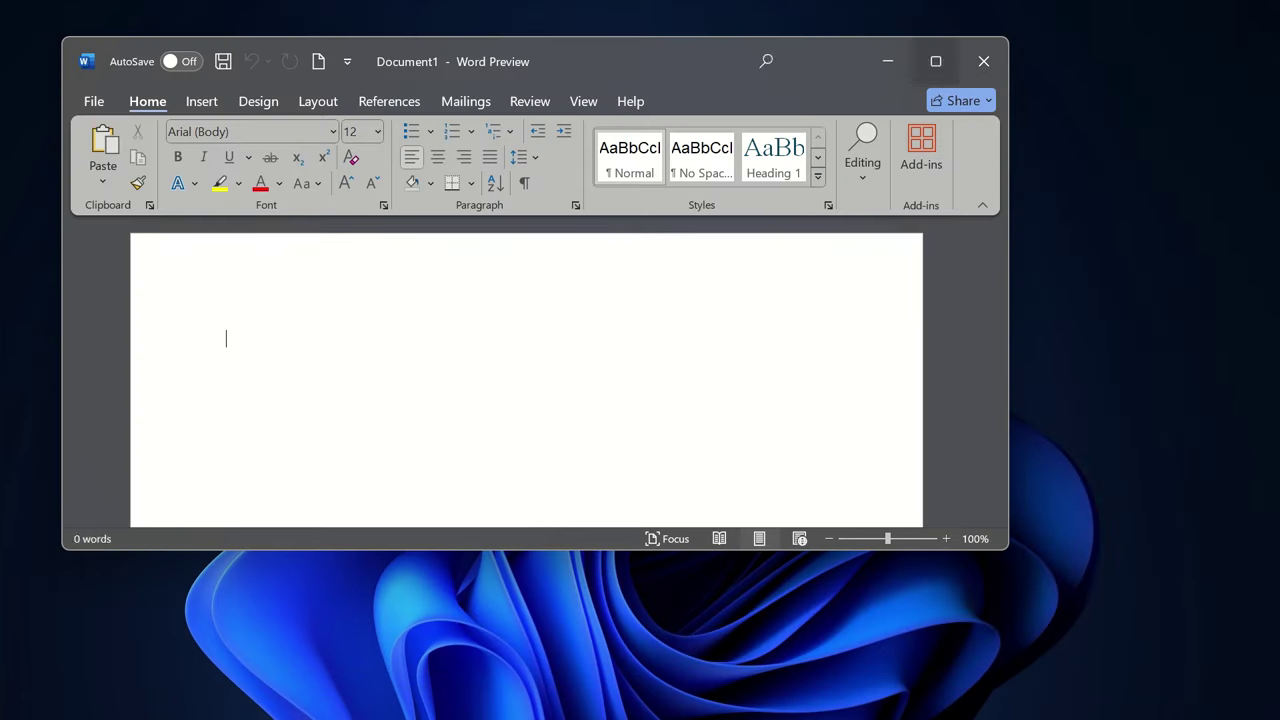
Clear the test characters and type the greeting 'Xin chào các bạn' using Vietnamese input
type("shsdkfasjopoiasi")
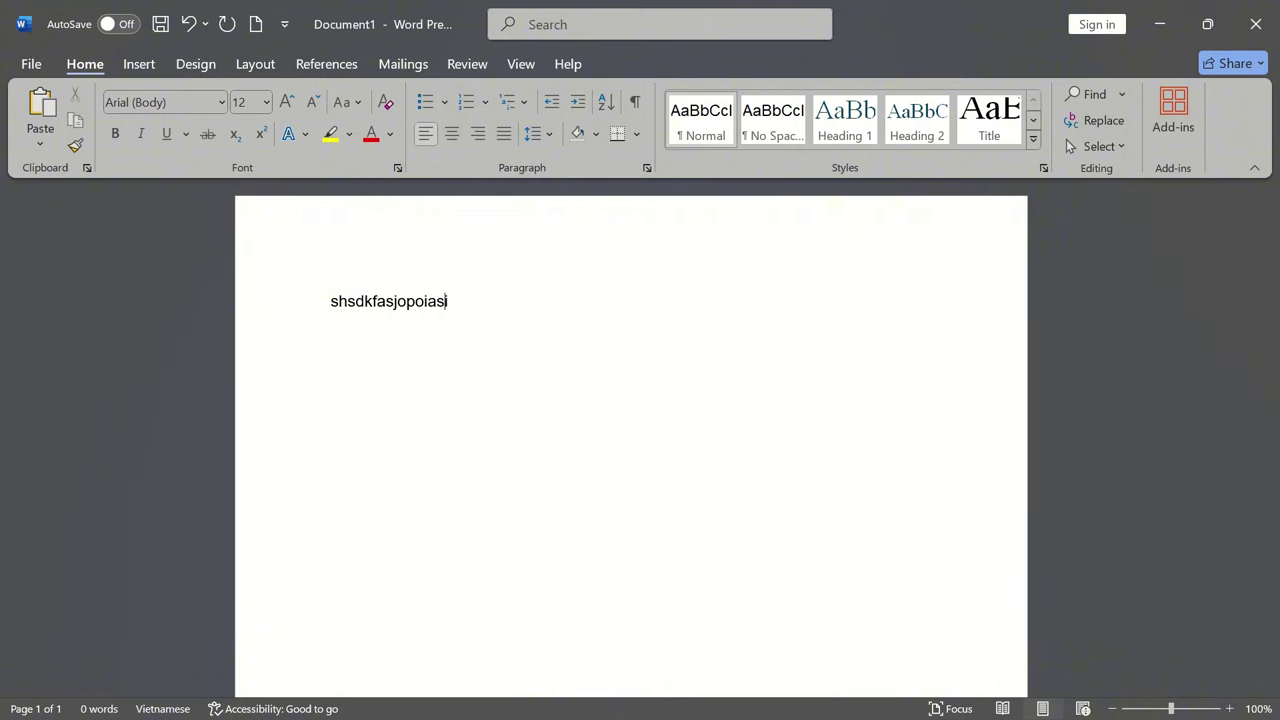
type("dfkjx")
key("BackSpace")
key("BackSpace")
key("BackSpace")
key("BackSpace")
key("BackSpace")
key("BackSpace")
key("BackSpace")
type("X")
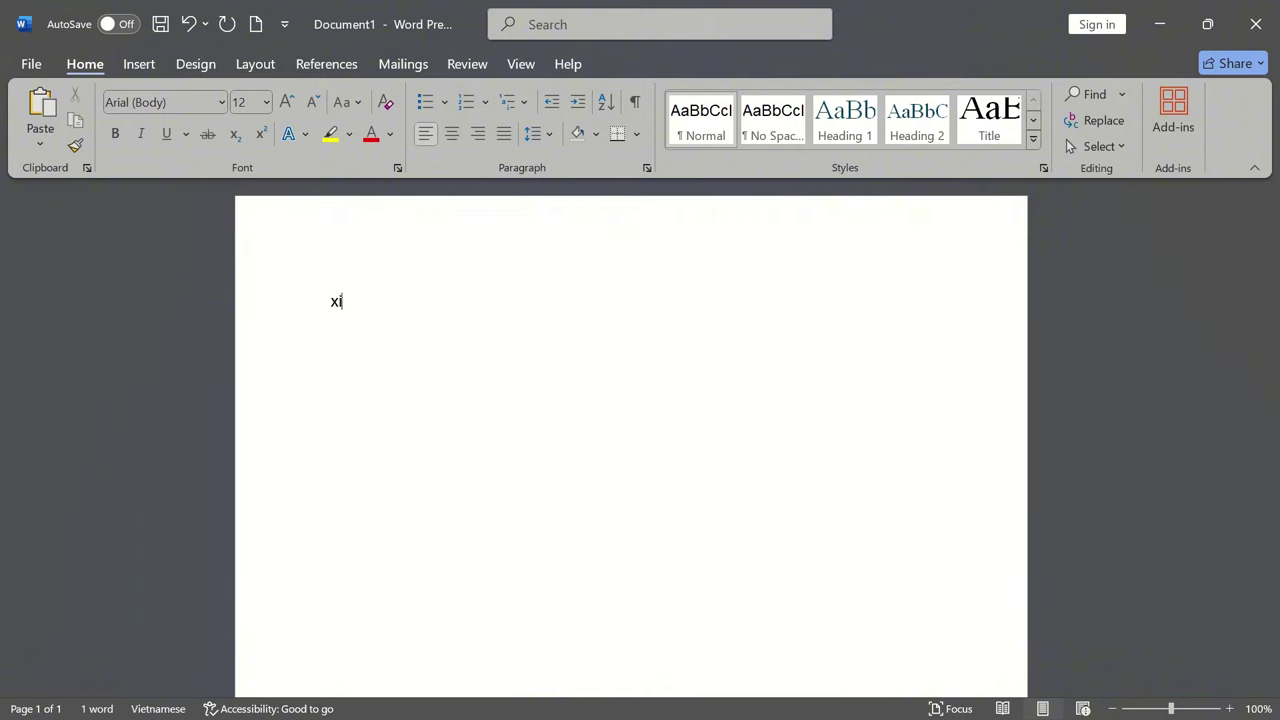
type("in chafo")
key("BackSpace")
key("BackSpace")
type("fo")
key("BackSpace")
key("BackSpace")
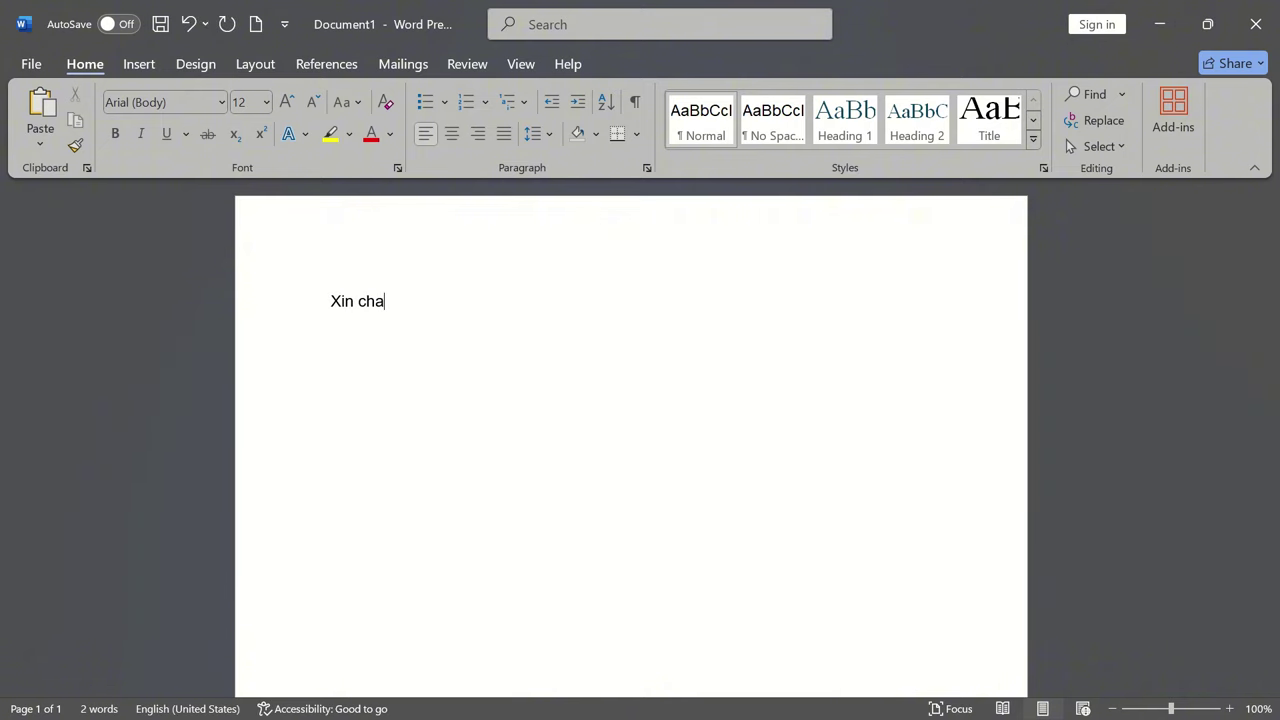
key("super+space")
type("ào các bạn")
key("Return")
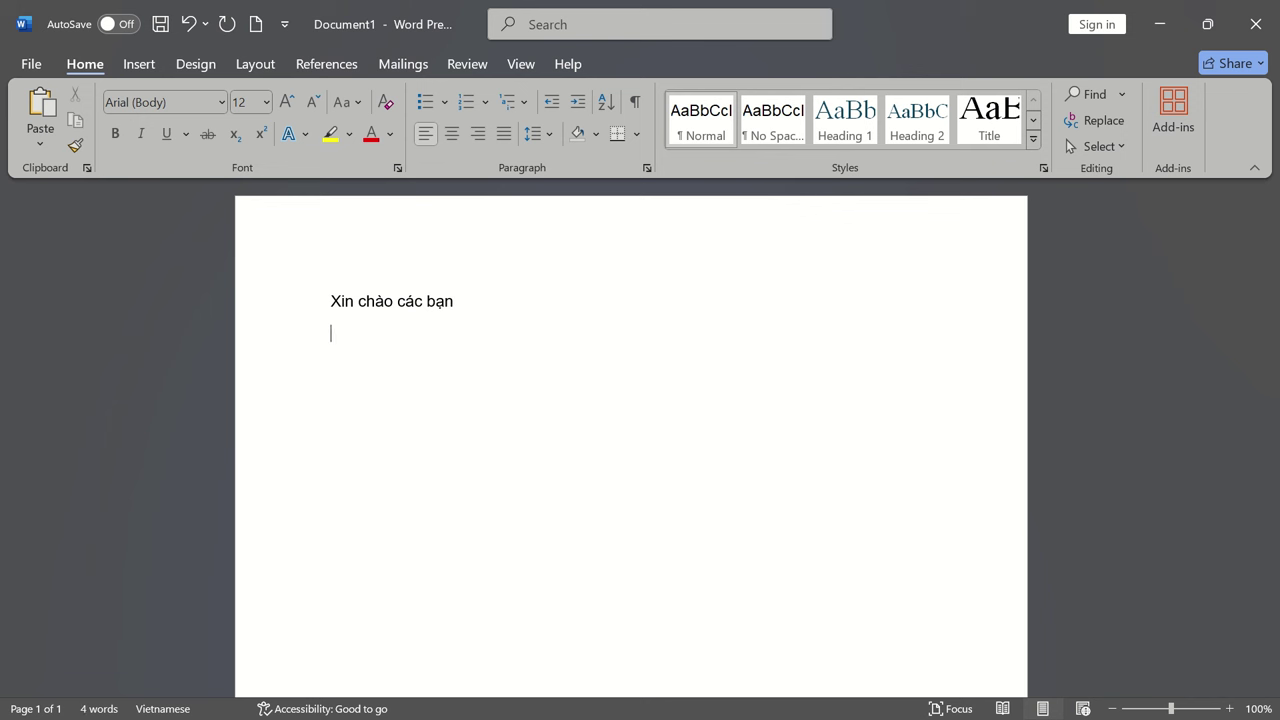
Type the second line 'Hỗ trợ tải từ xa có tính phí'
type("Hô")
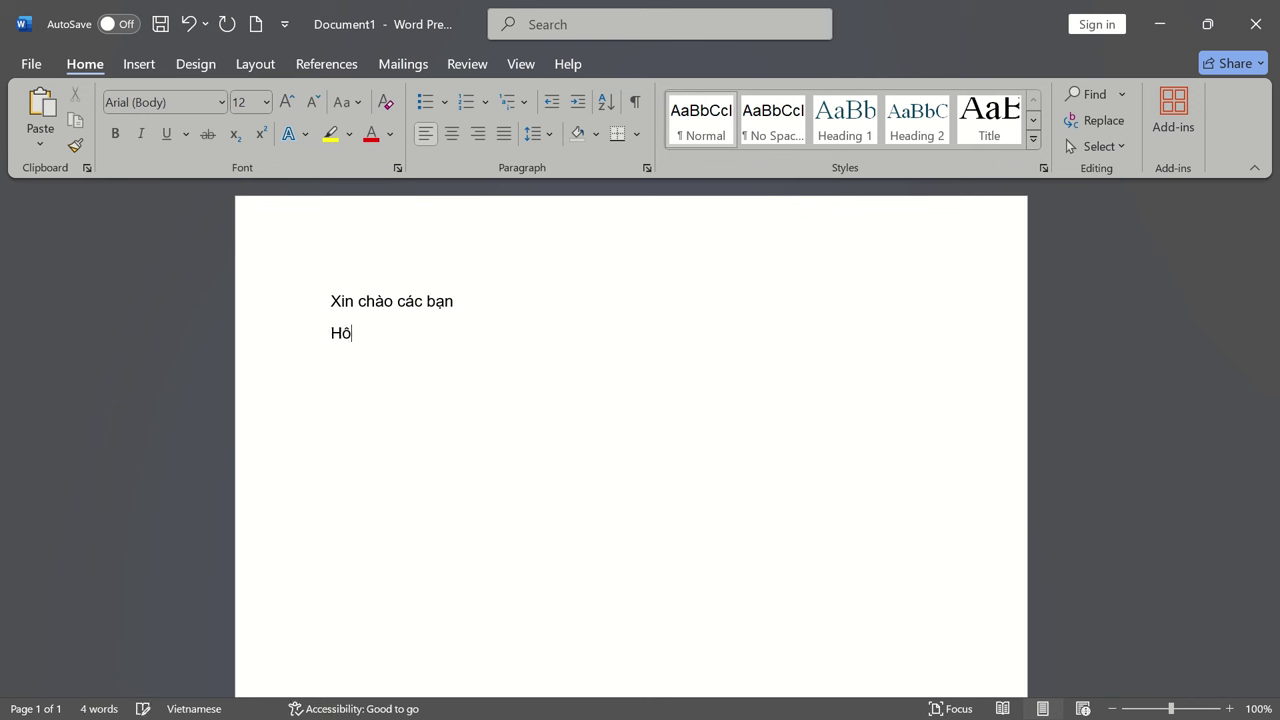
type(" t")
key("BackSpace")
key("BackSpace")
type("x trợ ")
type("tải")
type(" từ xa")
key("Return")
key("BackSpace")
type("có tính p")
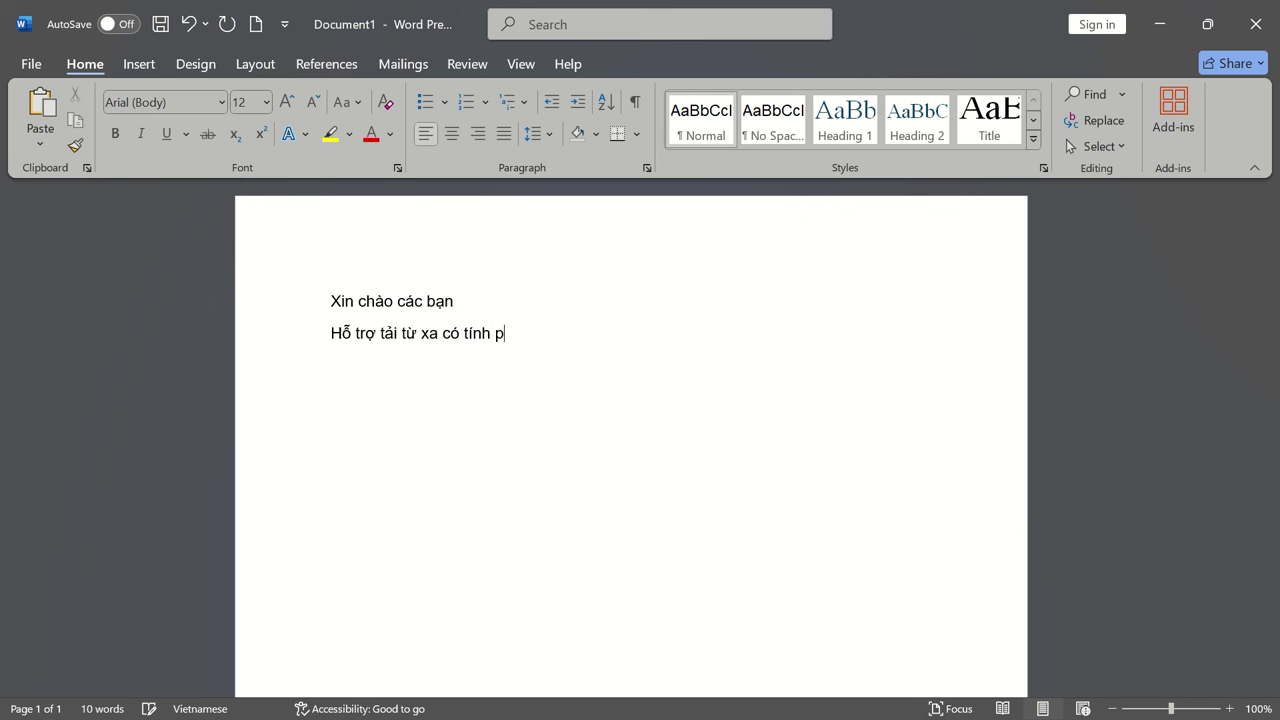
type("híAI")
key("BackSpace")
key("BackSpace")
Add a third line with the Zalo contact phone number, then select all text and deselect
key("BackSpace")
key("Return")
type("SDD")
key("BackSpace")
type("t")
key("BackSpace")
type("T:")
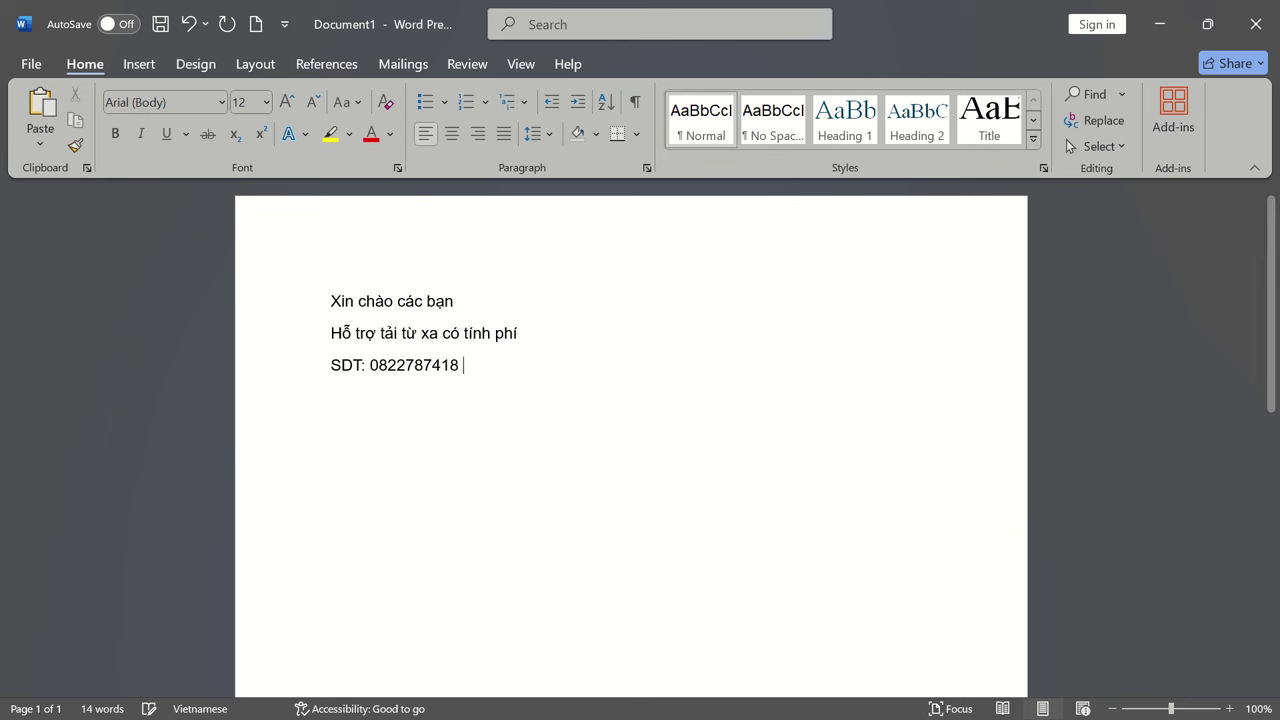
type(" (zalo)")
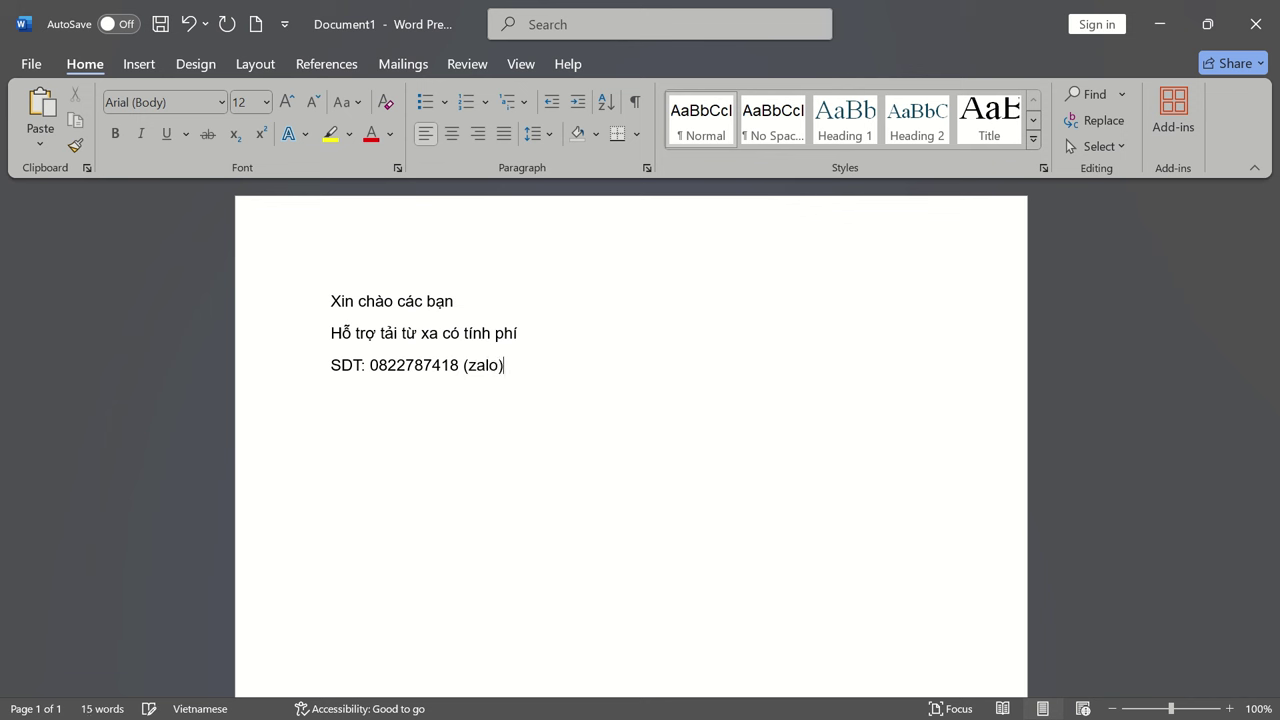
key("ctrl+a")
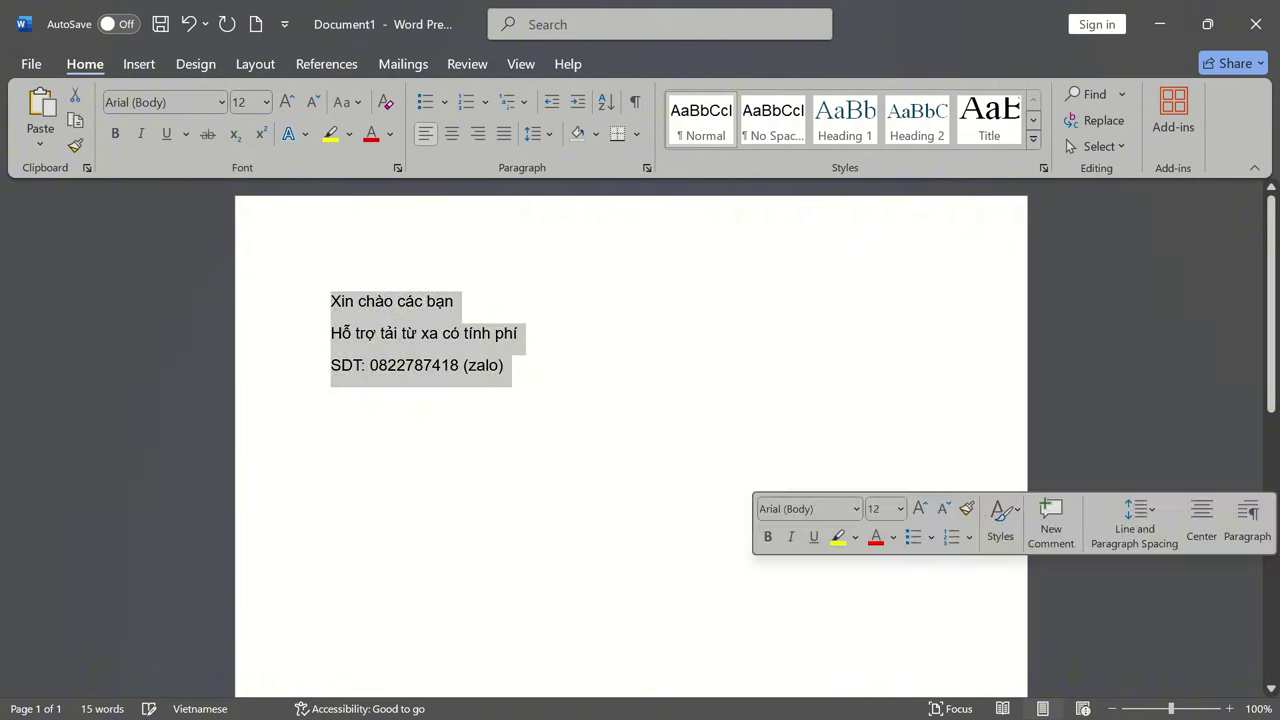
key("Right")
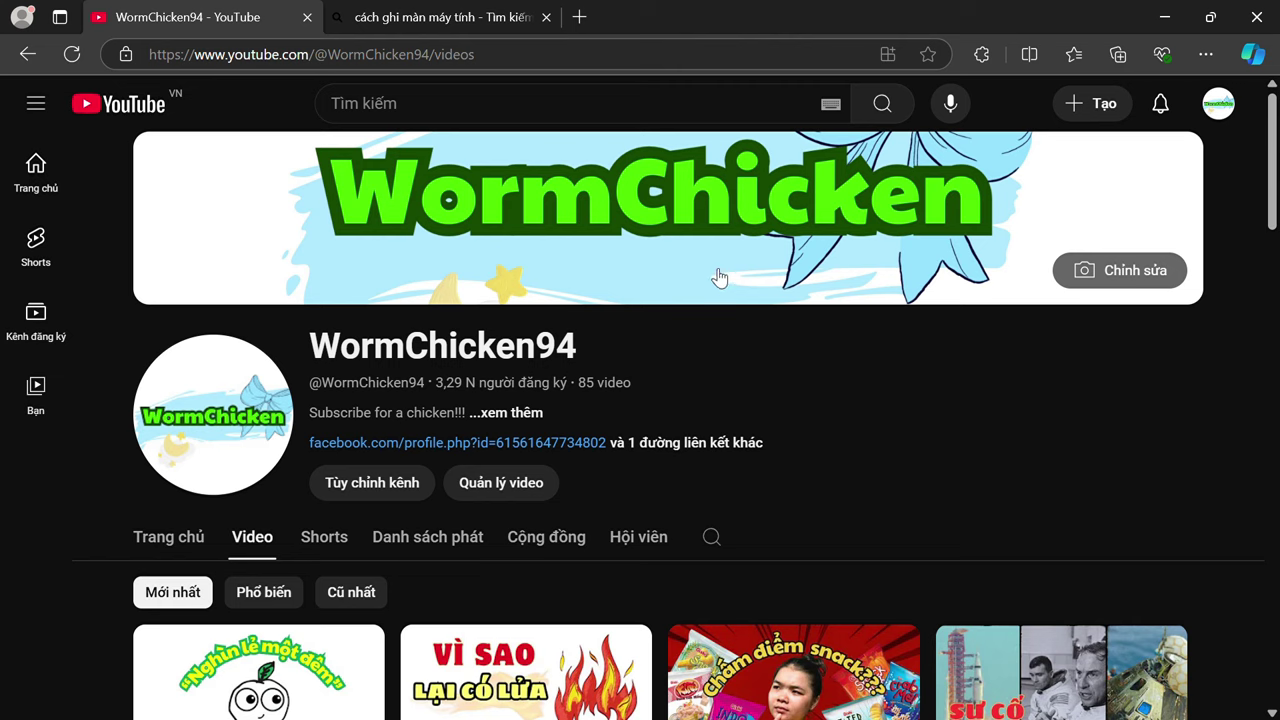
scroll(480, 295, "down", 1)
scroll(740, 263, "down", 2)
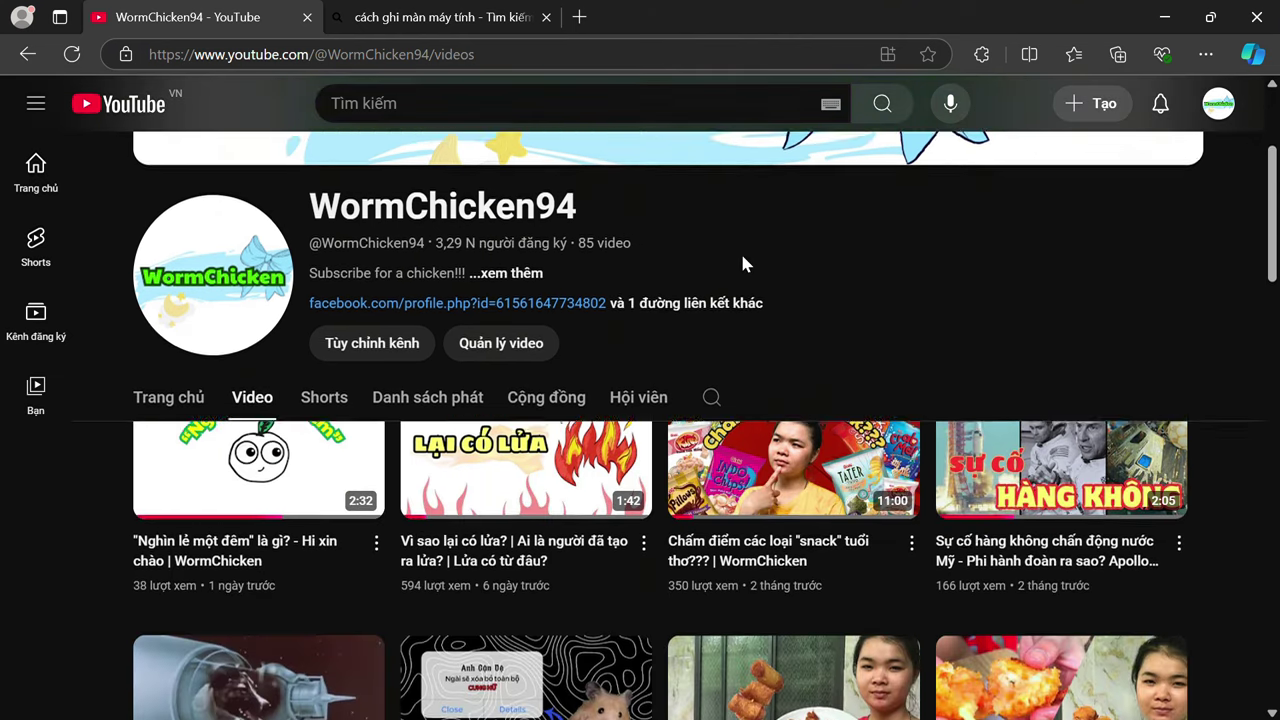
scroll(706, 297, "up", 2)
scroll(600, 320, "down", 1)
scroll(560, 420, "down", 3)
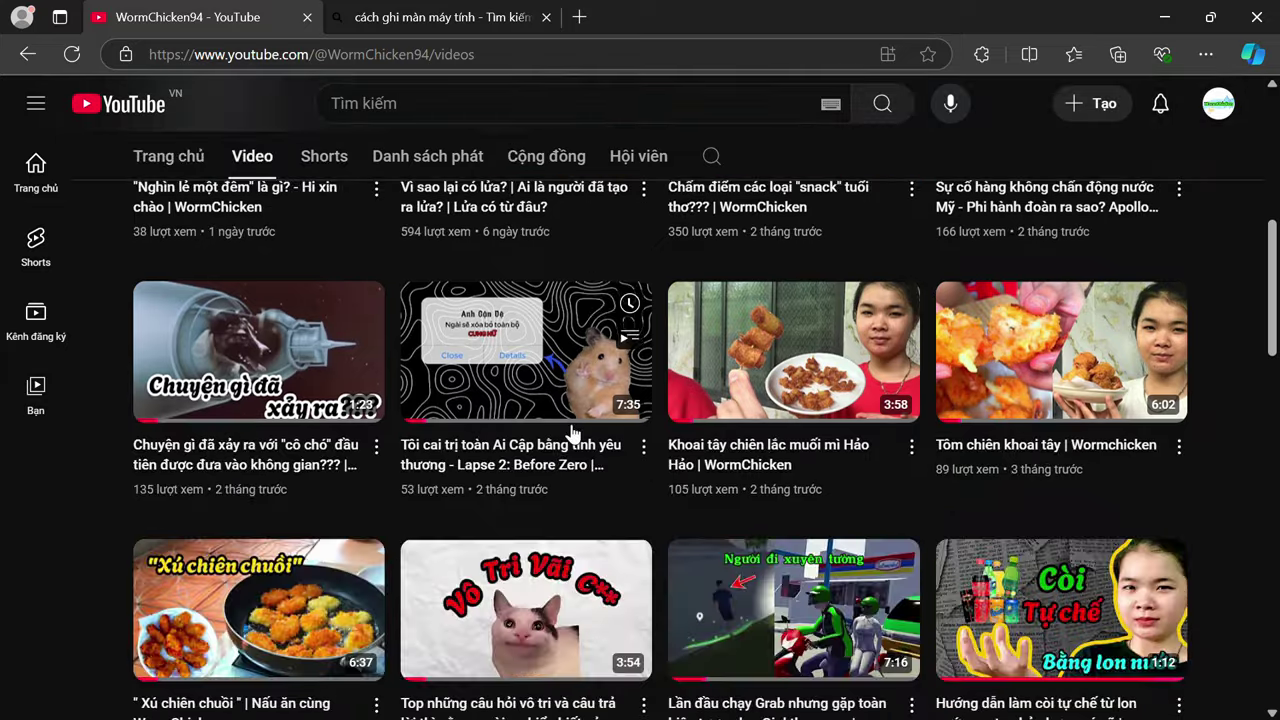
scroll(586, 457, "down", 4)
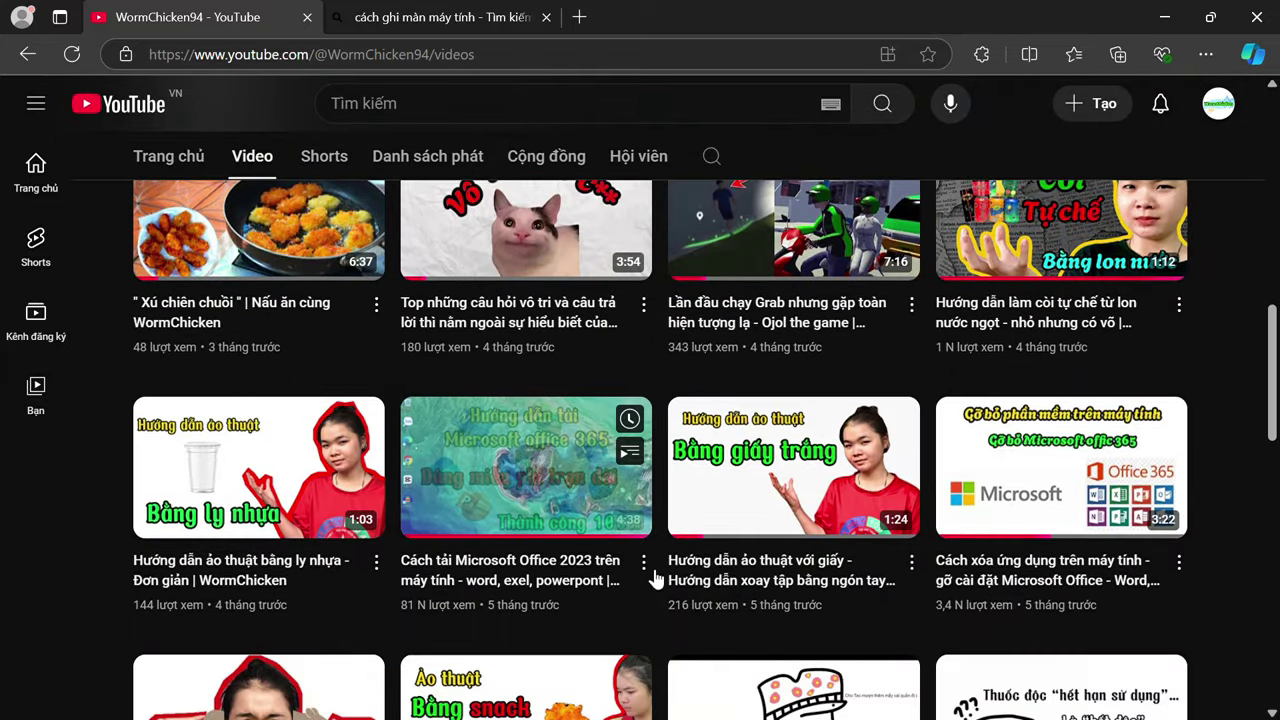
scroll(540, 555, "down", 1)
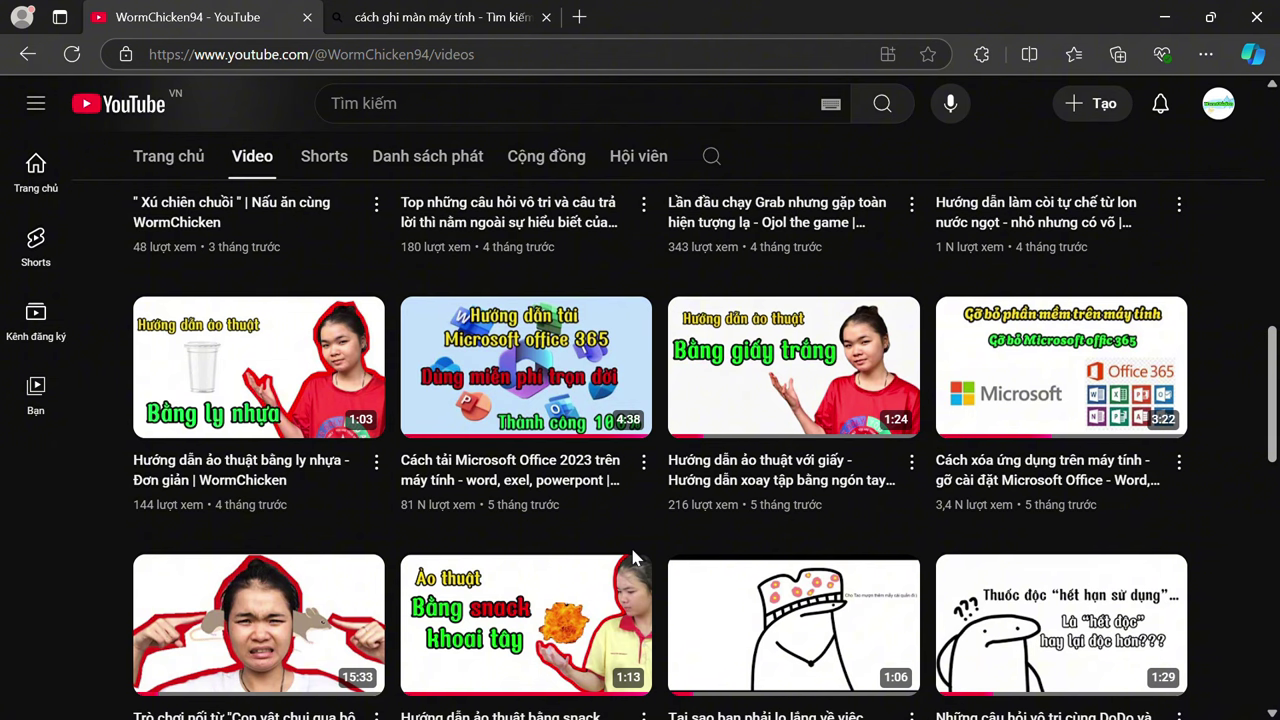
scroll(486, 510, "down", 1)
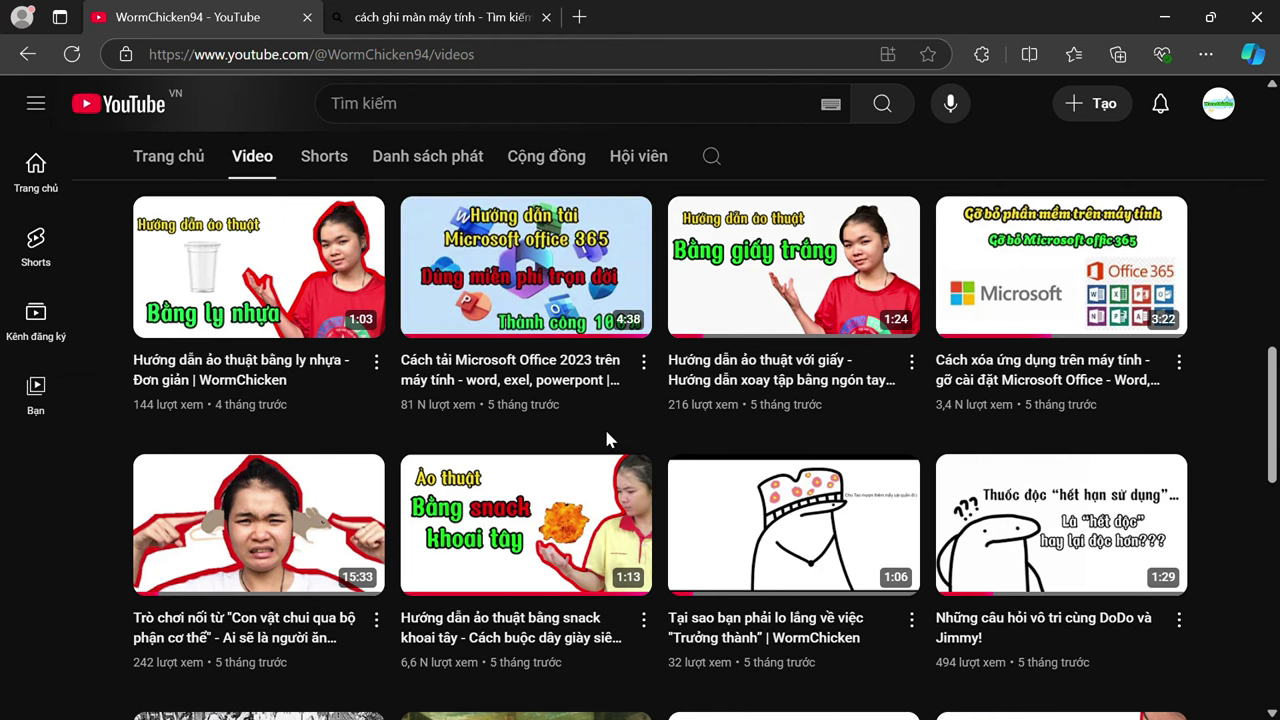
scroll(607, 440, "down", 6)
scroll(500, 470, "down", 2)
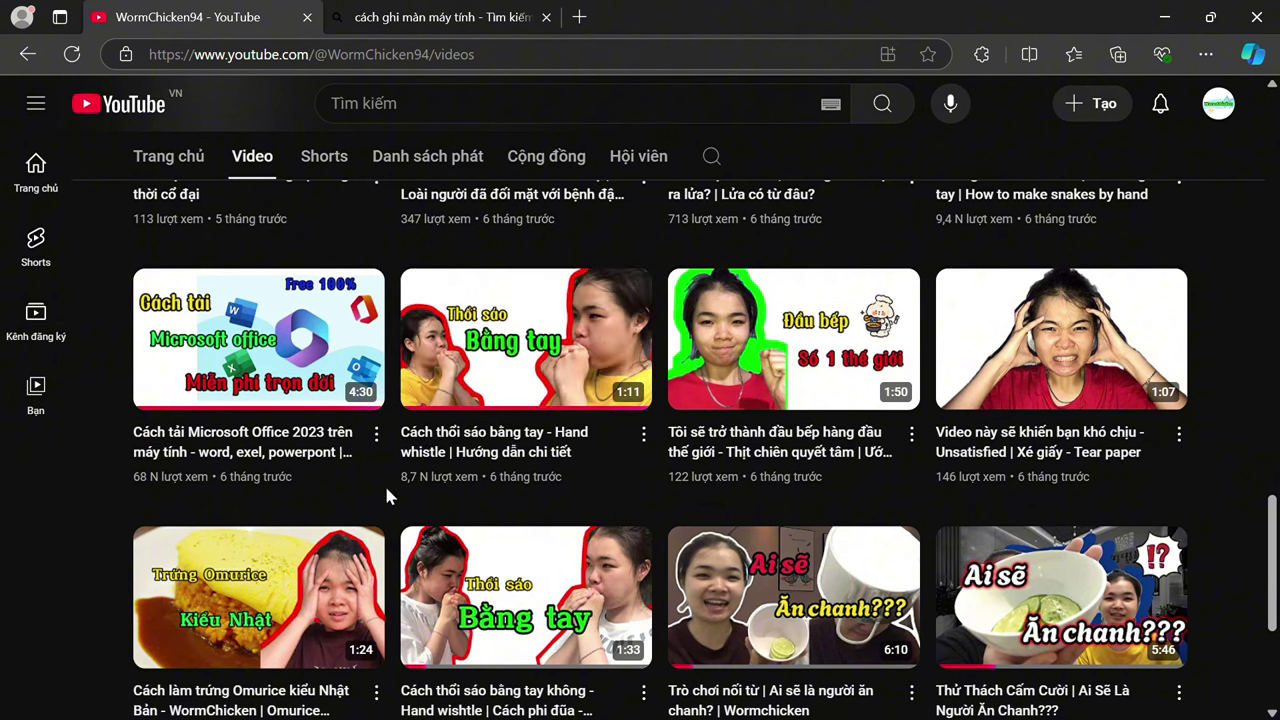
mouse_move(355, 488)
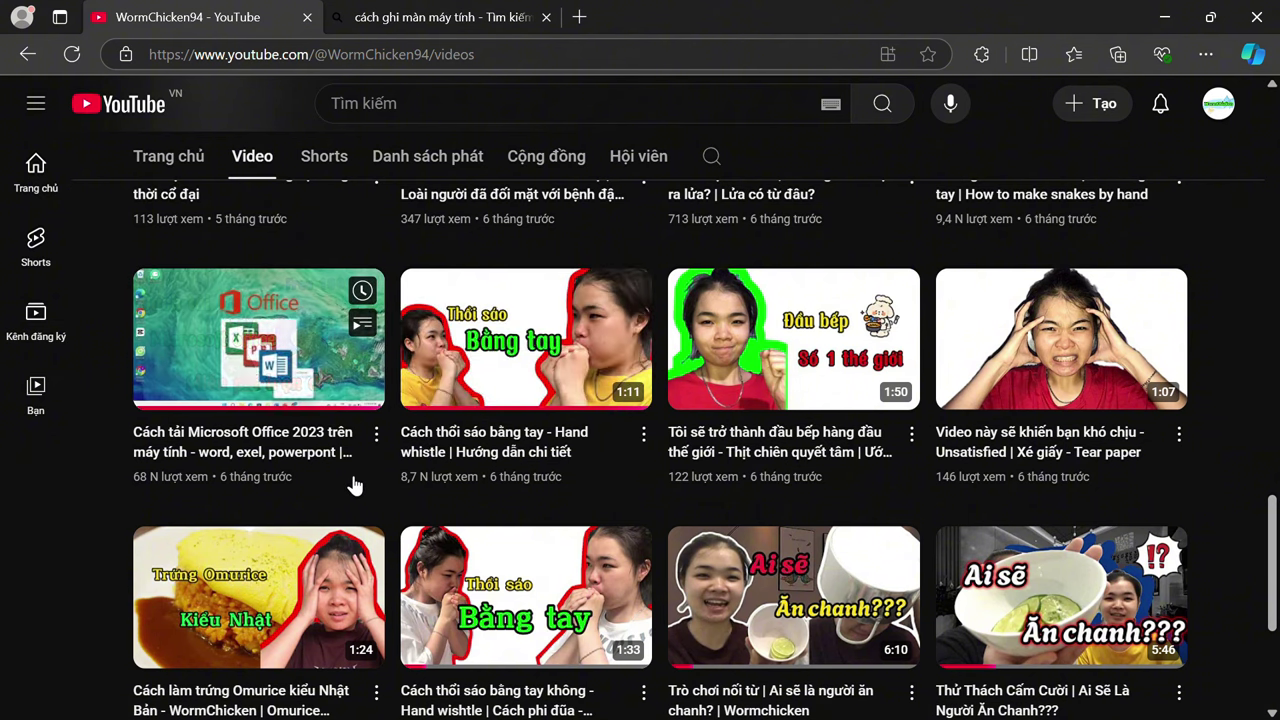
scroll(776, 453, "up", 3)
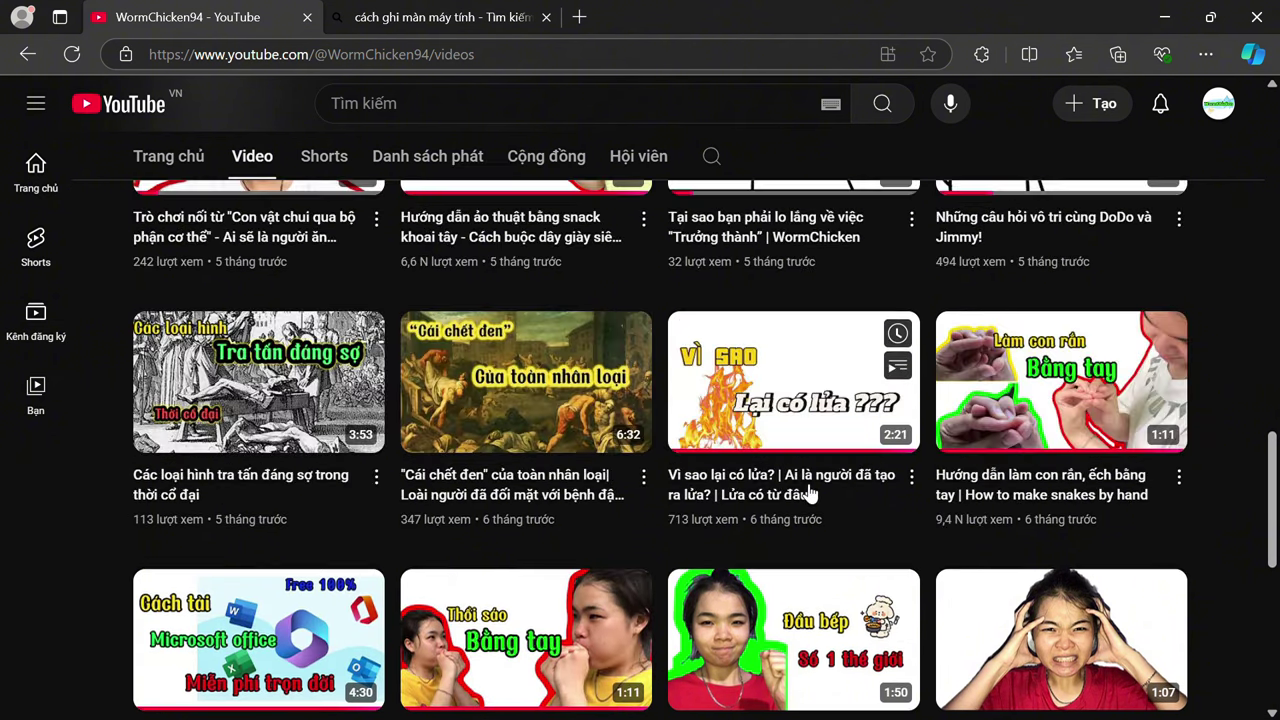
scroll(771, 486, "up", 4)
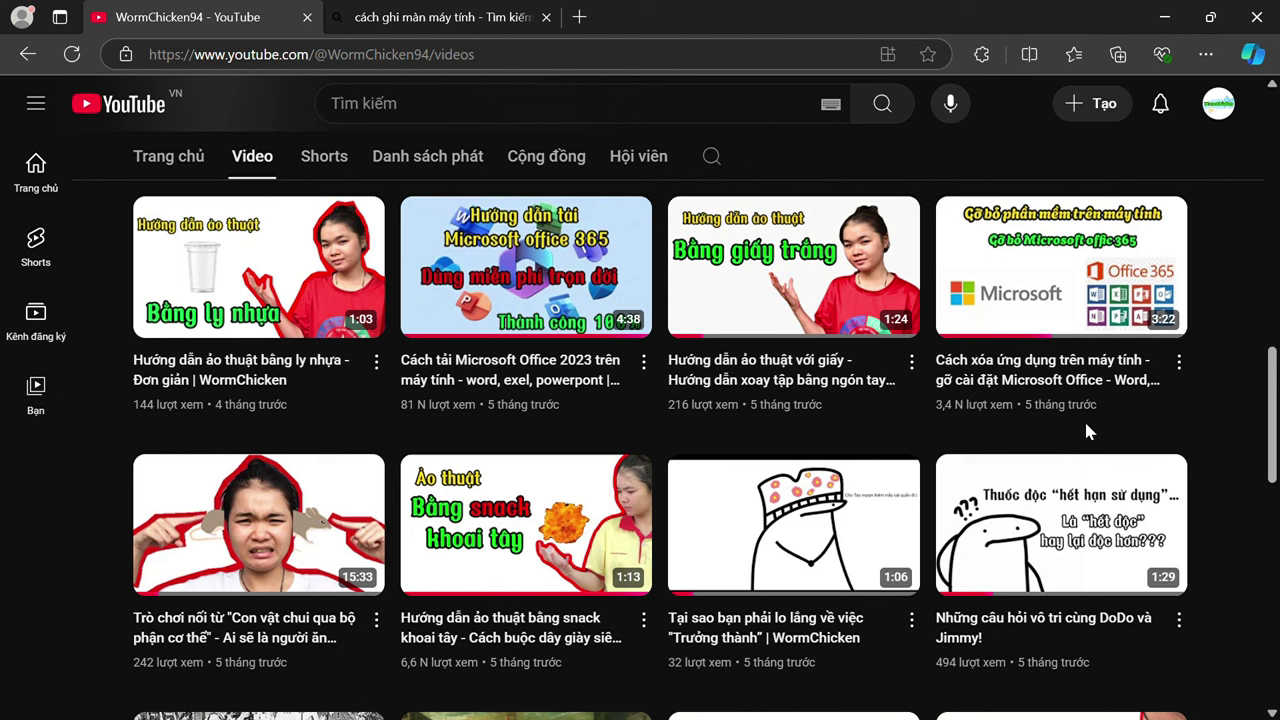
mouse_move(1130, 326)
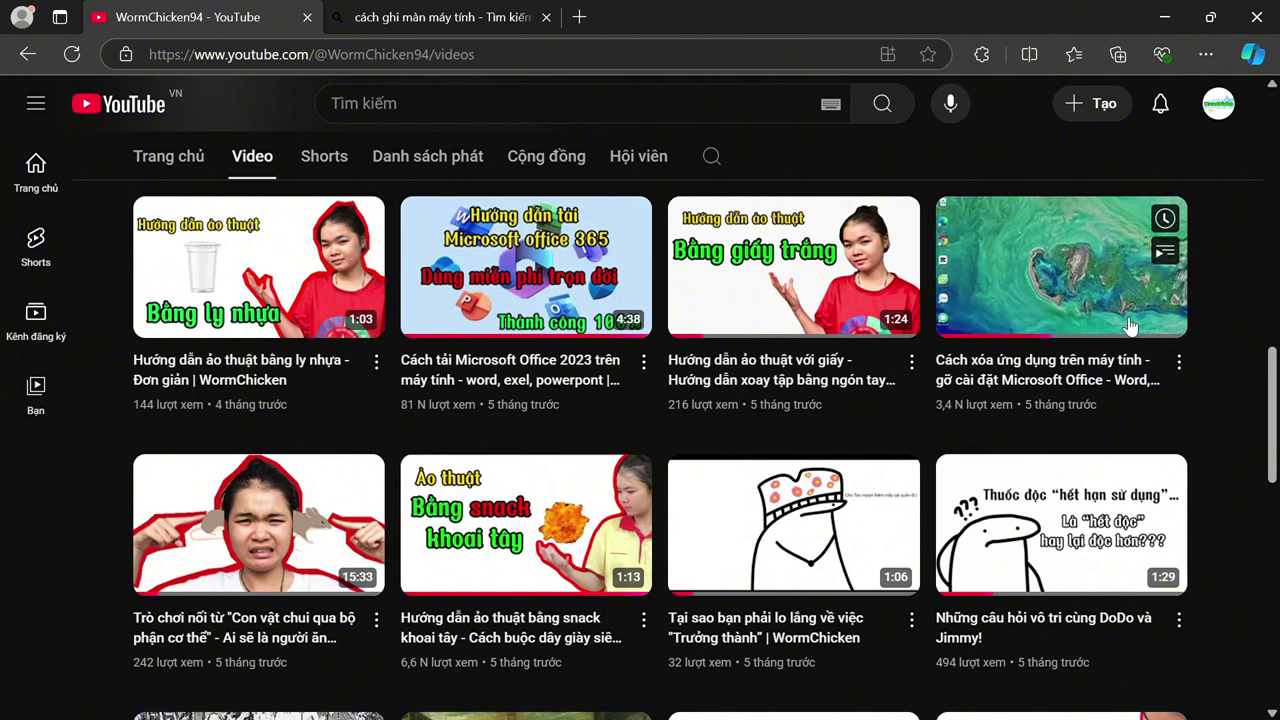